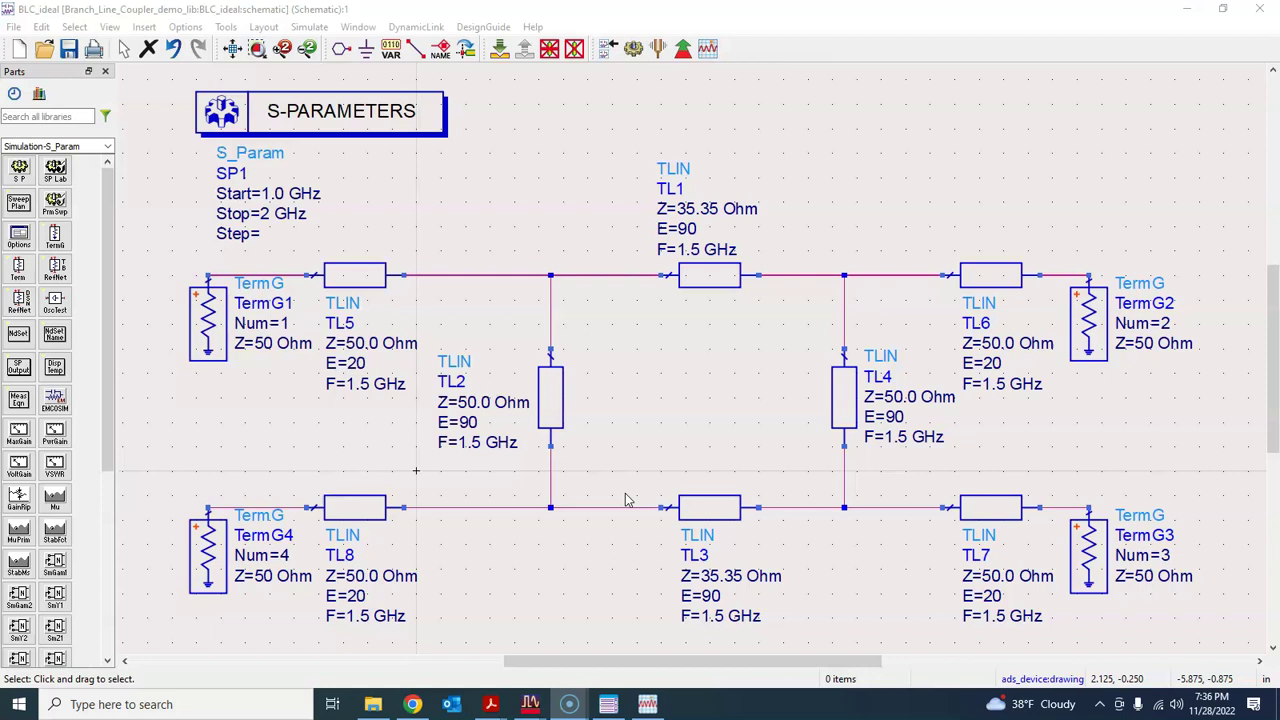
Review the ideal coupler's S-parameter plots in the BLC_ideal data display and return to the schematic.
click(714, 272)
click(647, 704)
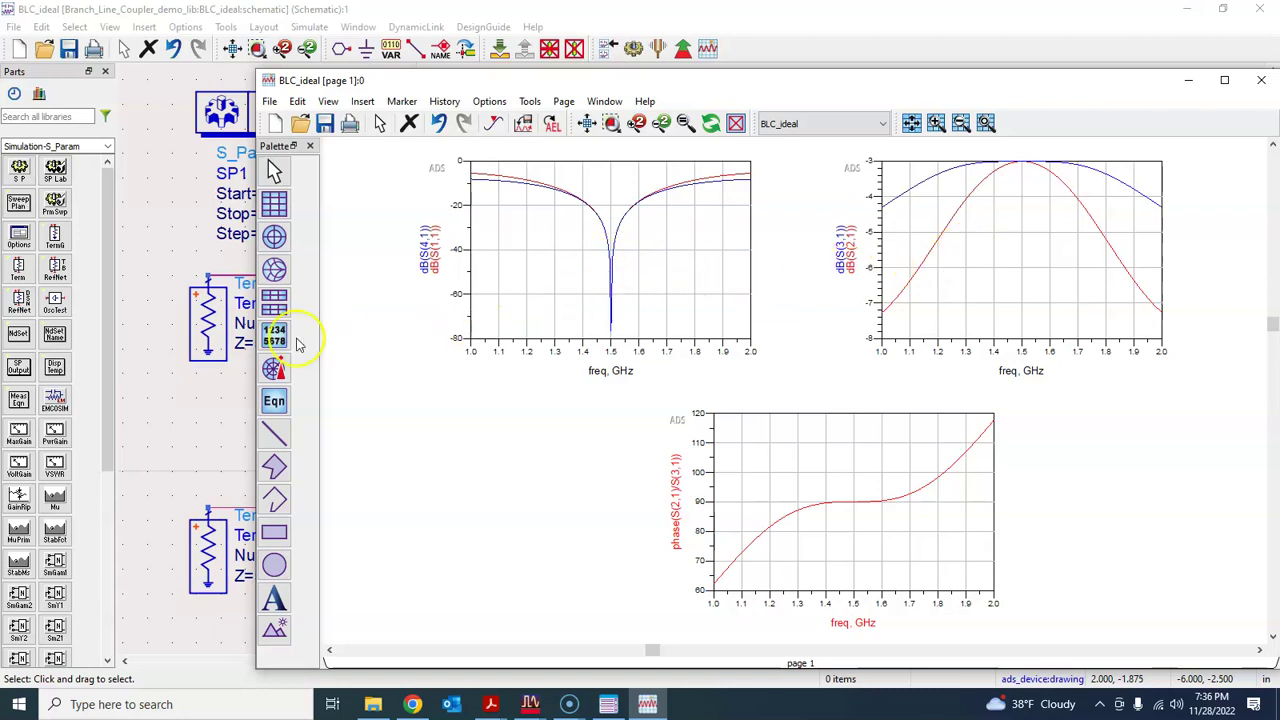
click(206, 414)
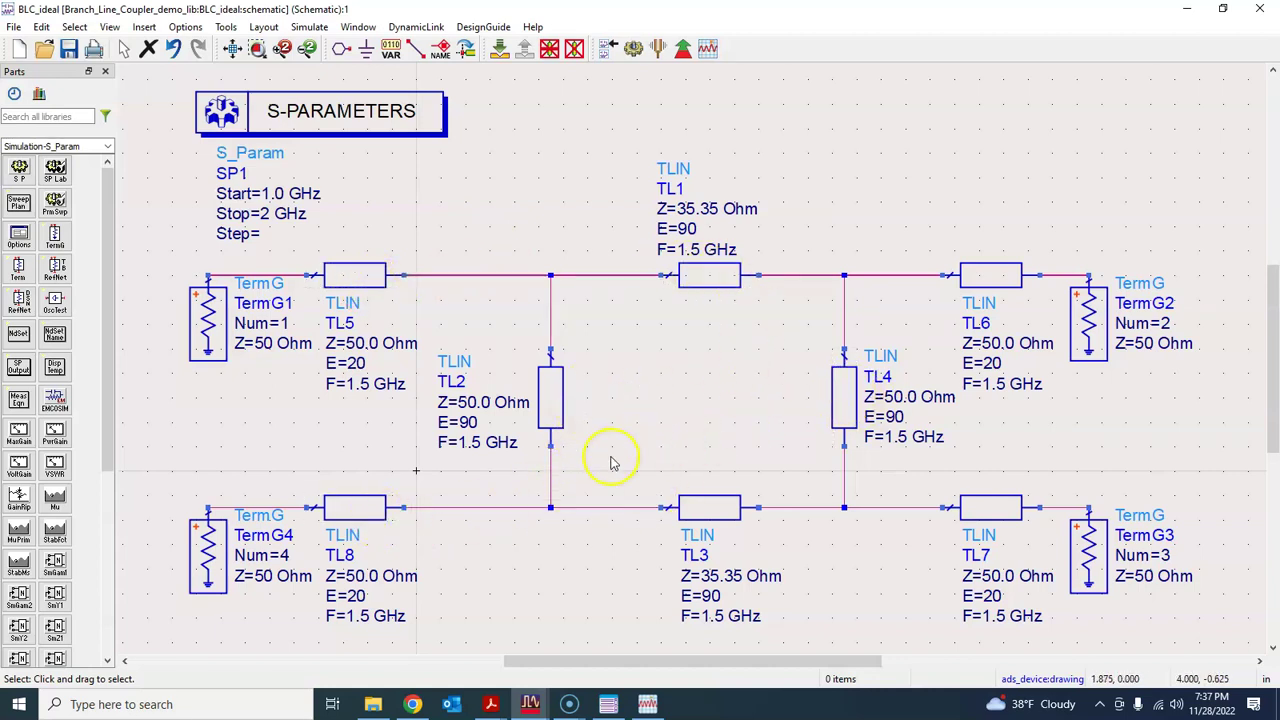
Switch to Acrobat and examine the RO4003C electrical properties, standard thicknesses and copper claddings in the RO4000 laminate data sheet.
click(491, 702)
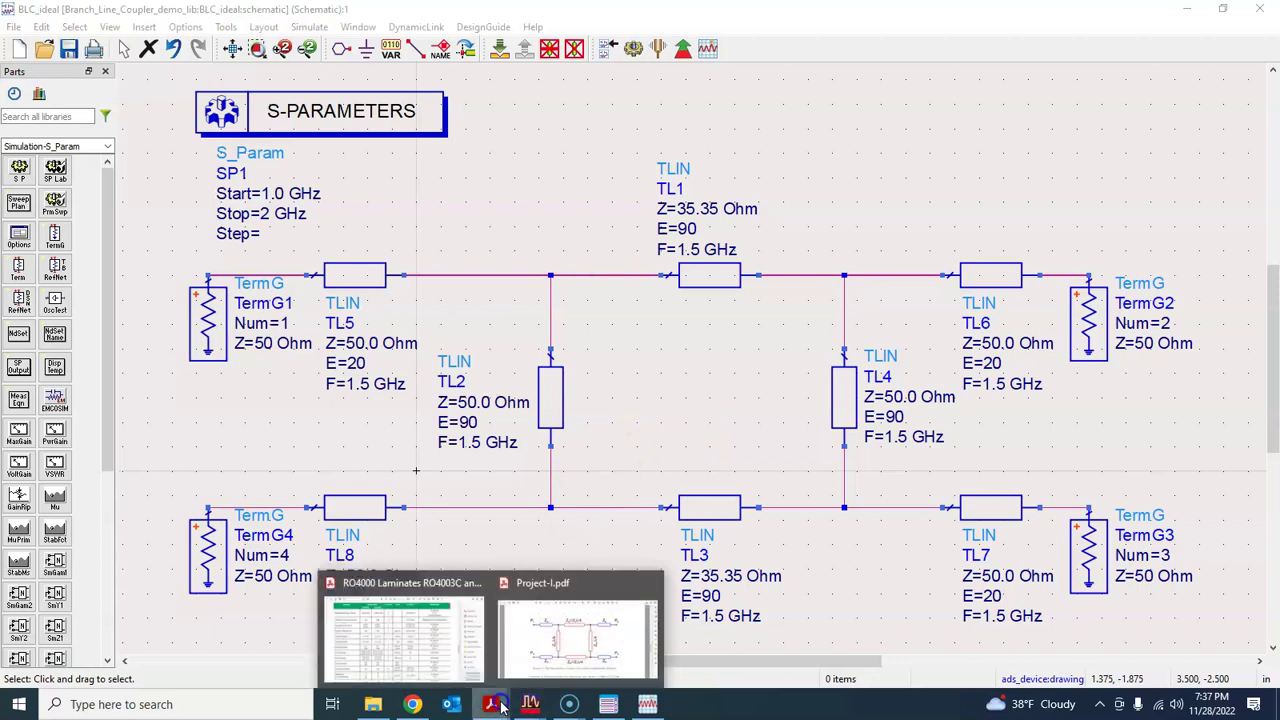
click(438, 632)
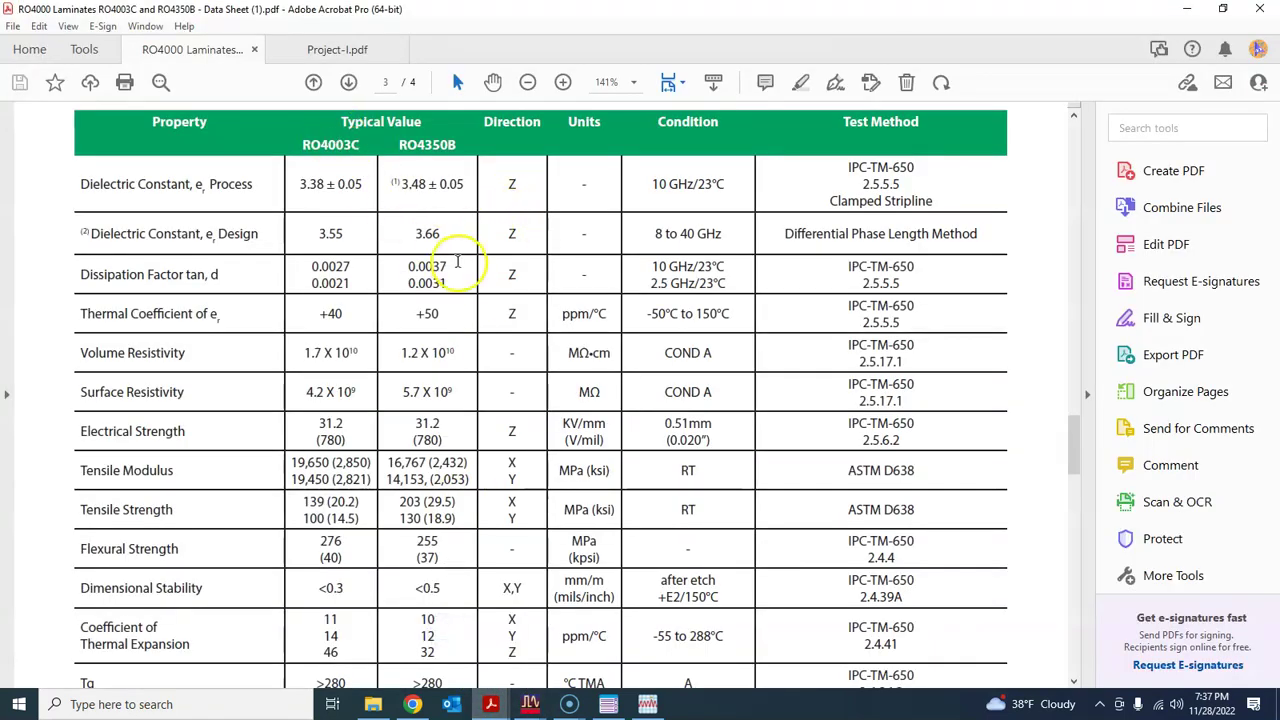
scroll(460, 250, up, 1)
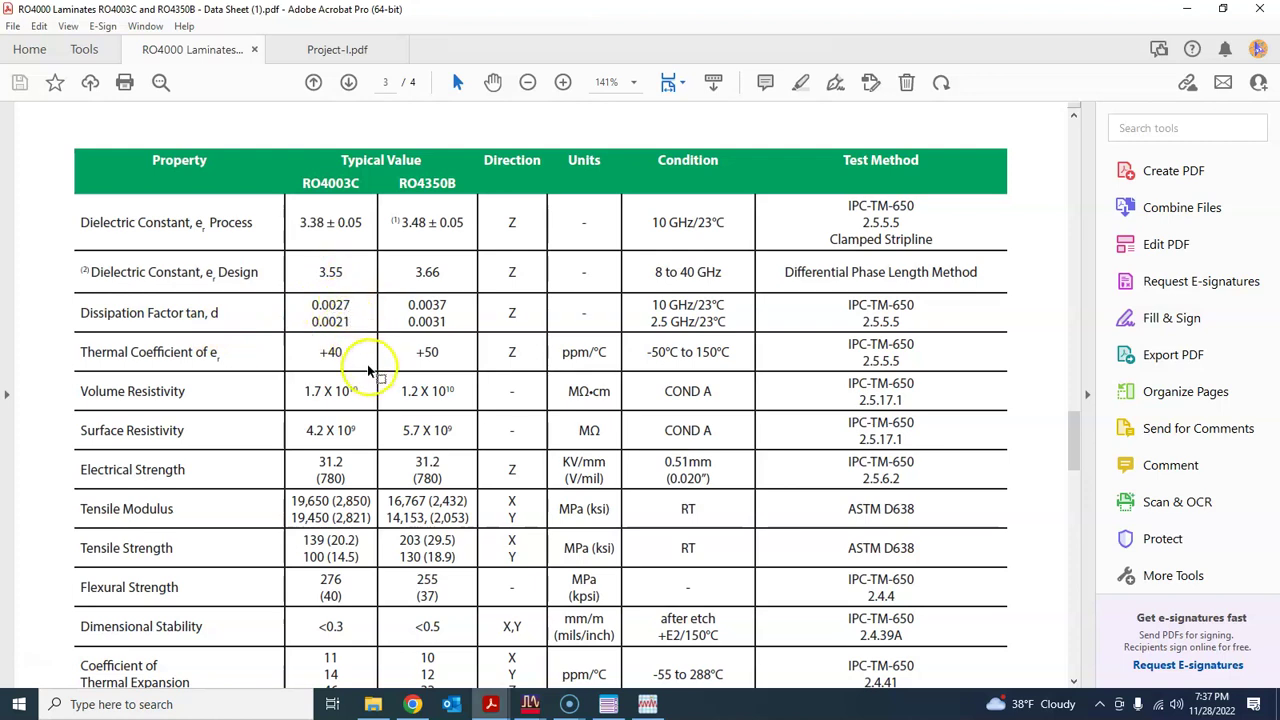
scroll(360, 365, down, 5)
scroll(343, 360, down, 4)
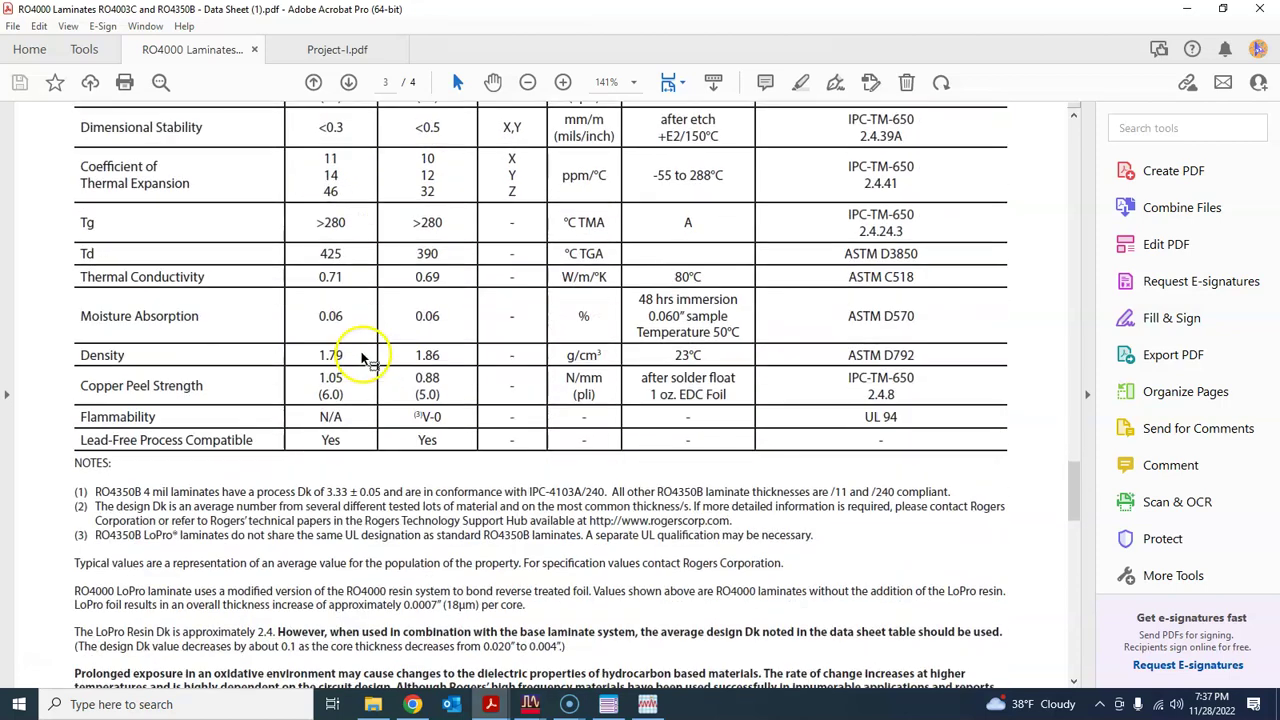
scroll(338, 232, down, 6)
scroll(348, 262, down, 3)
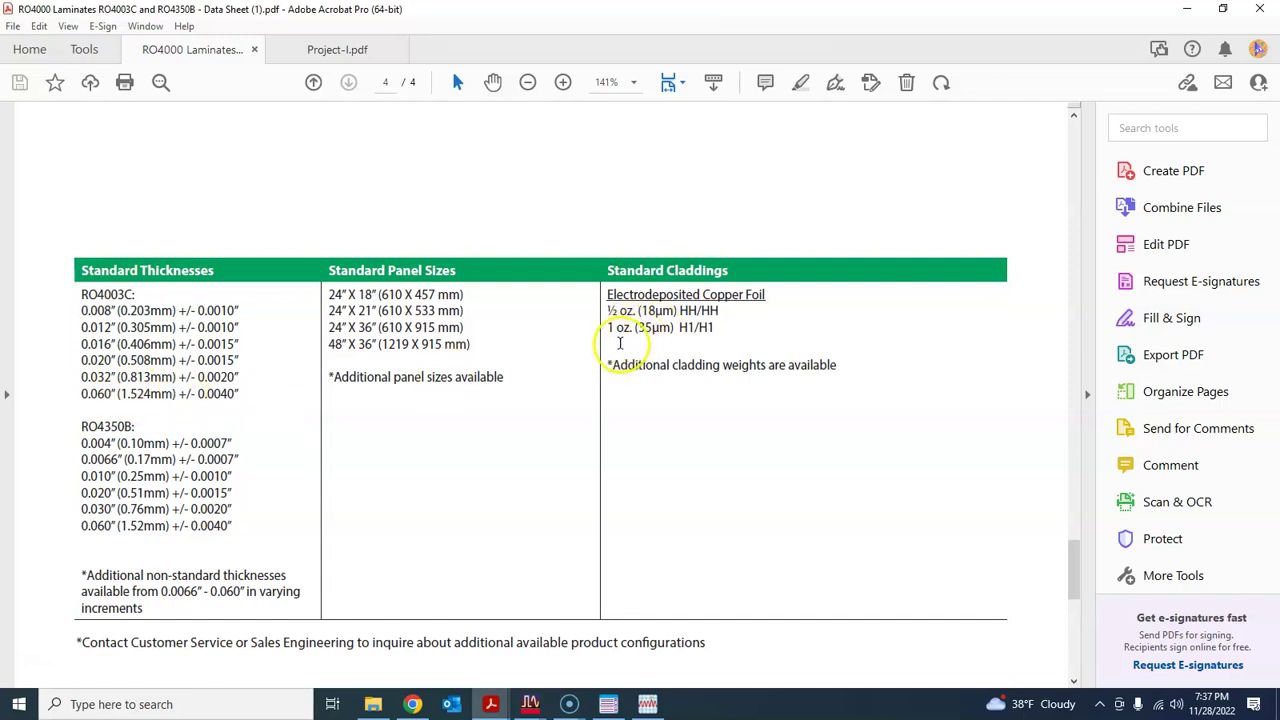
Switch back to the ADS schematic and save the design under the new cell name BLC_microstrip_v1.
click(540, 703)
click(616, 640)
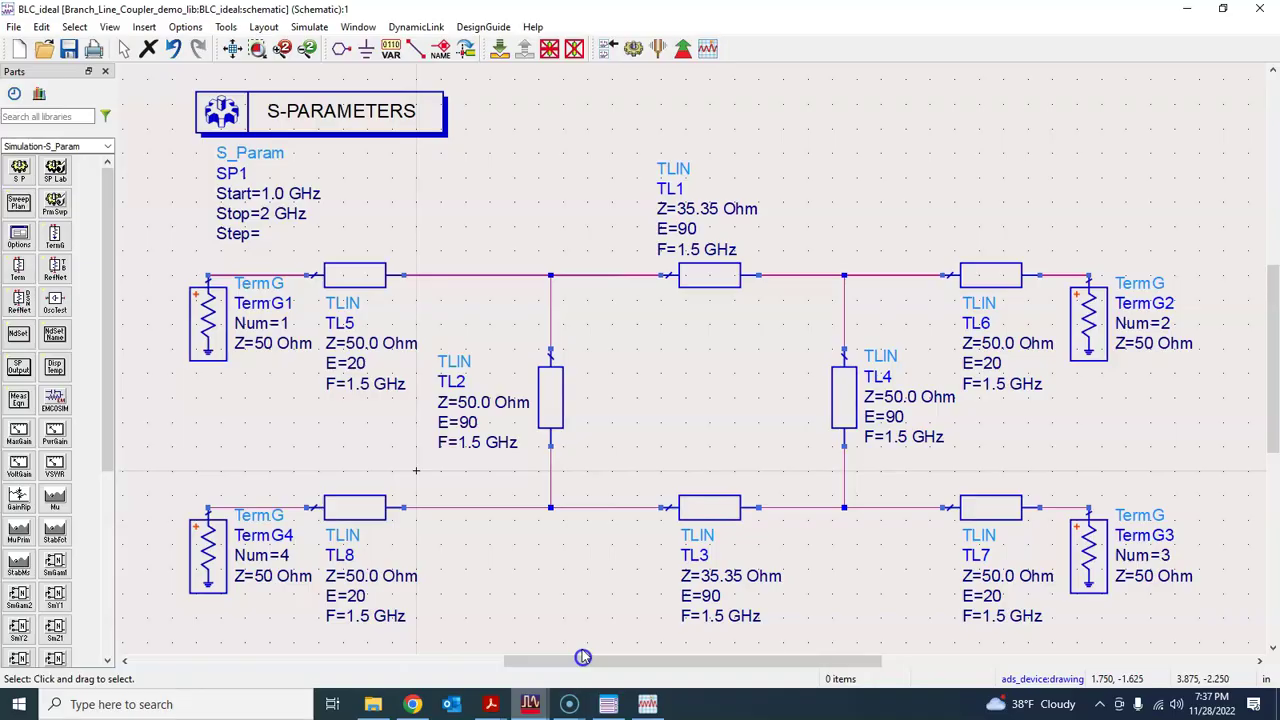
click(12, 27)
click(47, 131)
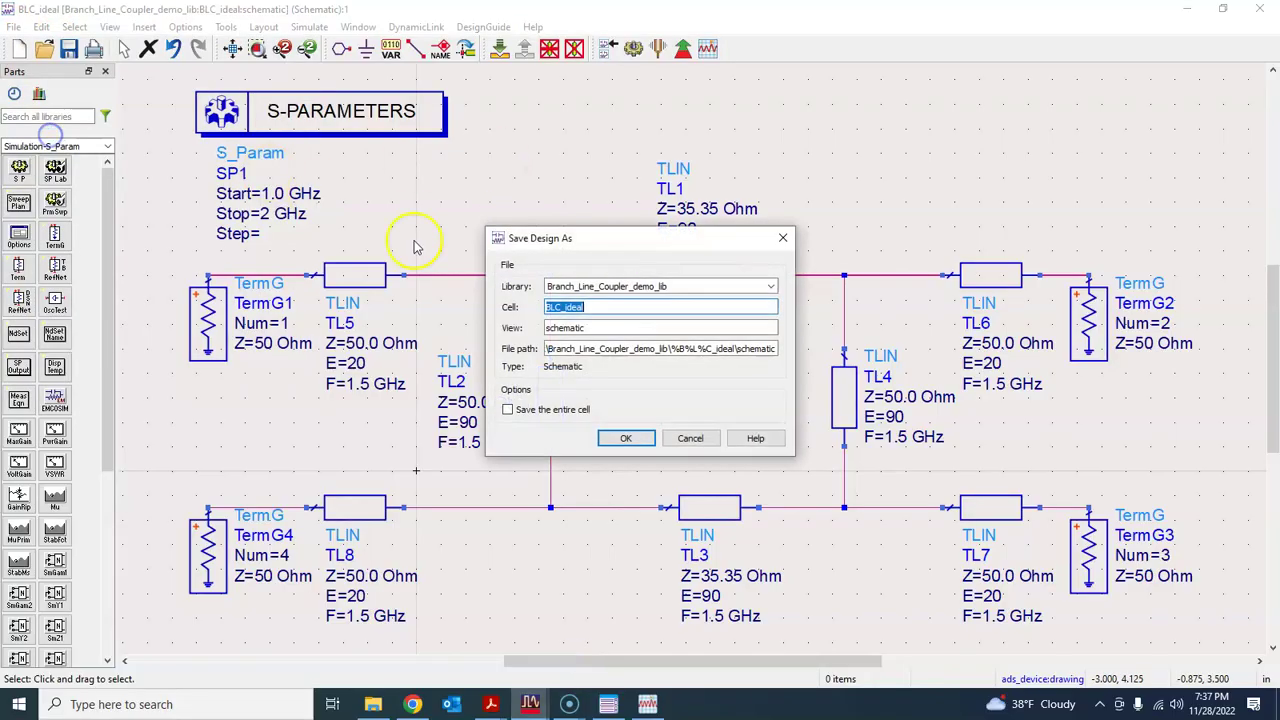
click(604, 308)
key(BackSpace)
key(BackSpace)
key(BackSpace)
key(BackSpace)
key(BackSpace)
text(mlcr)
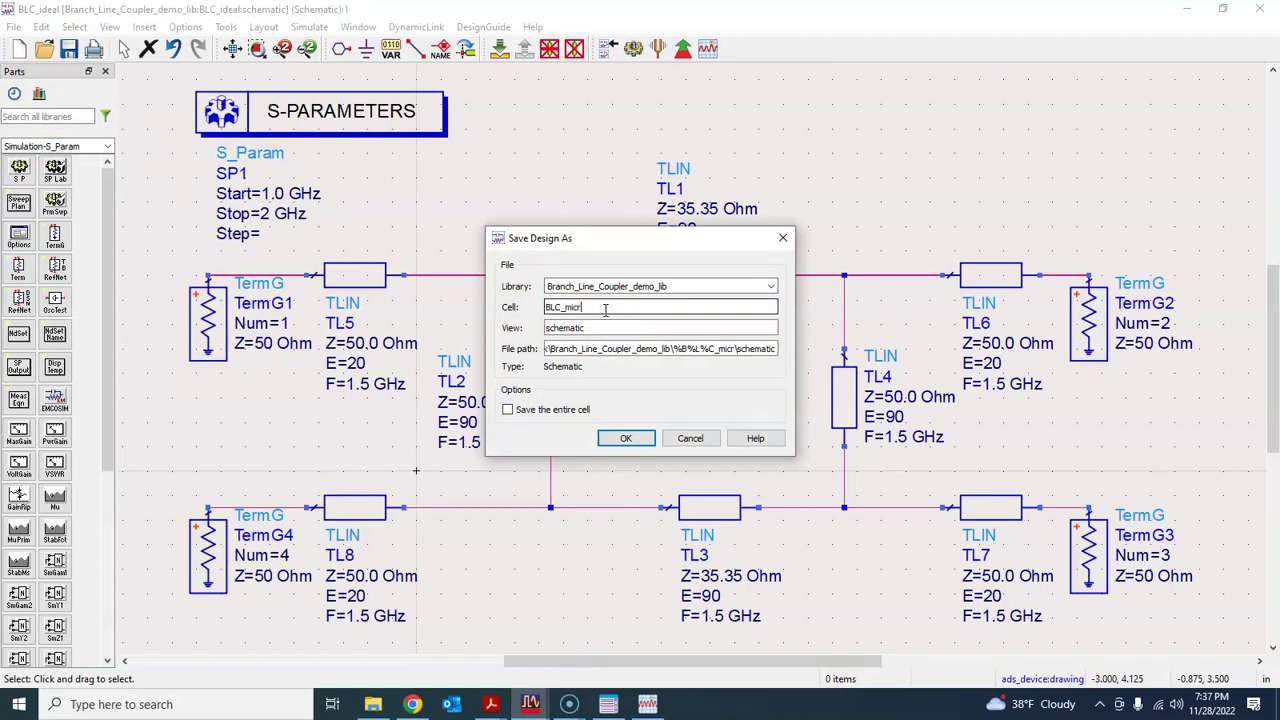
text(ostrip)
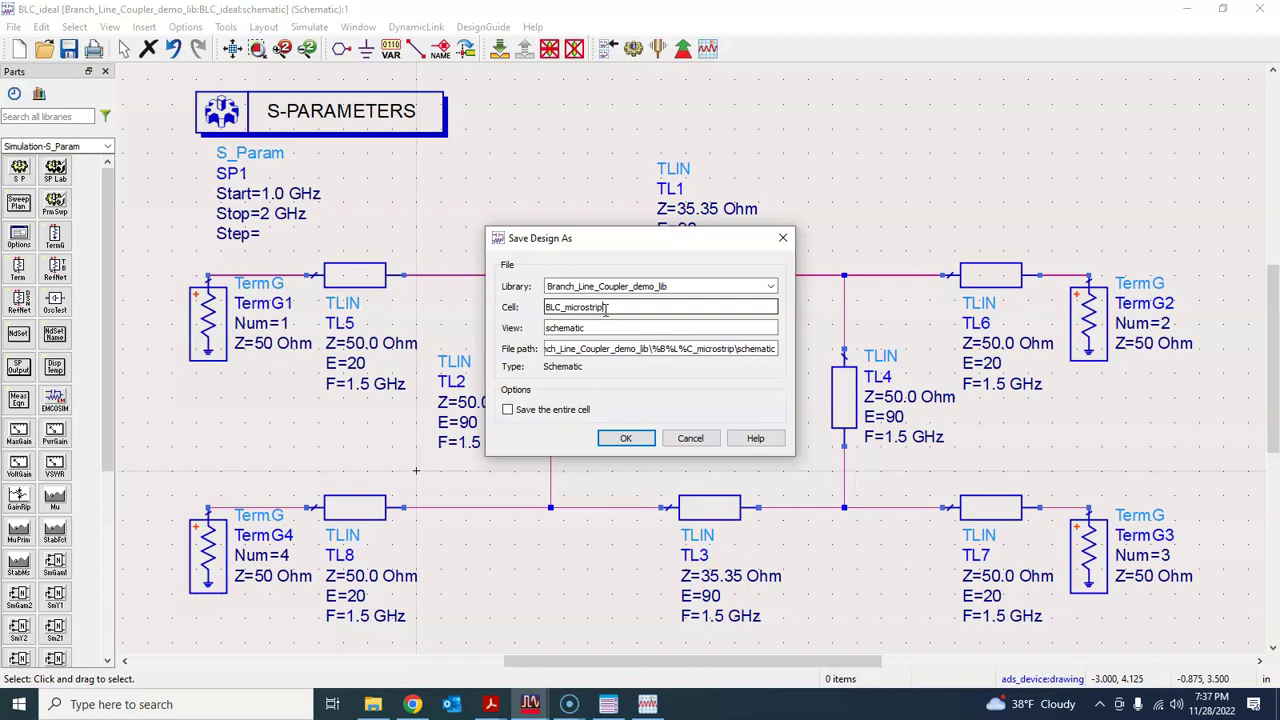
text(_v1)
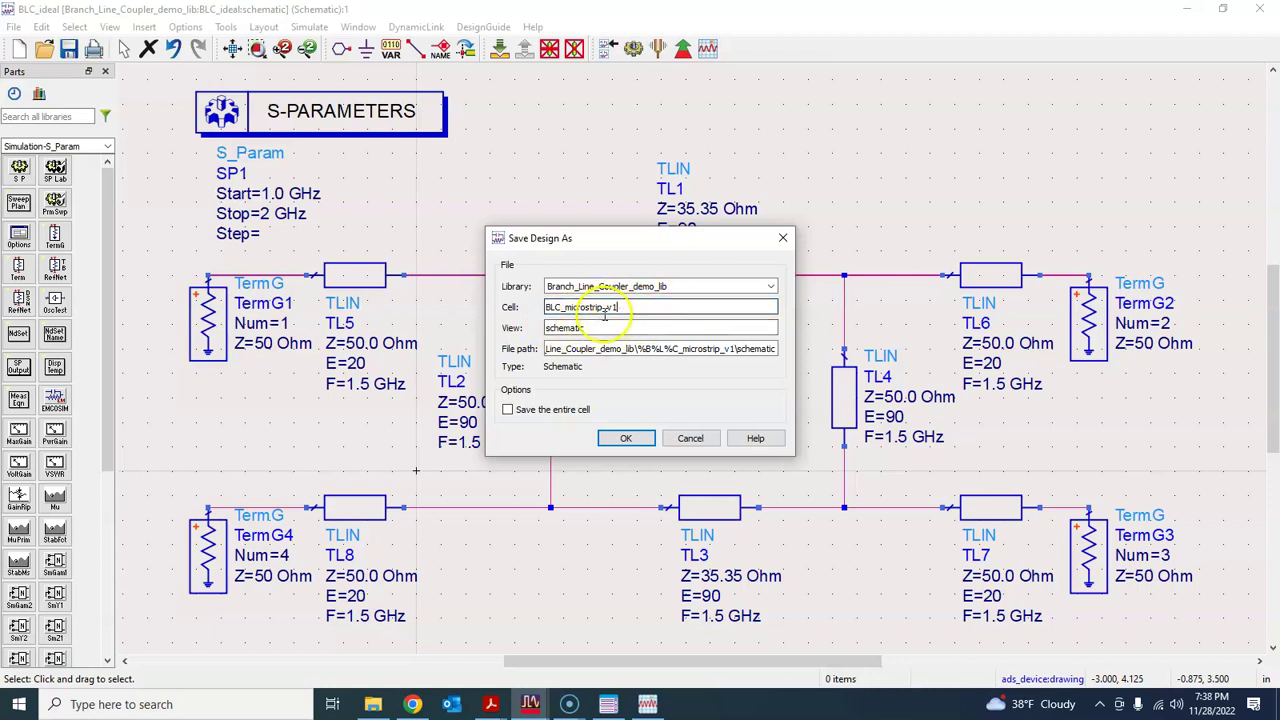
click(637, 441)
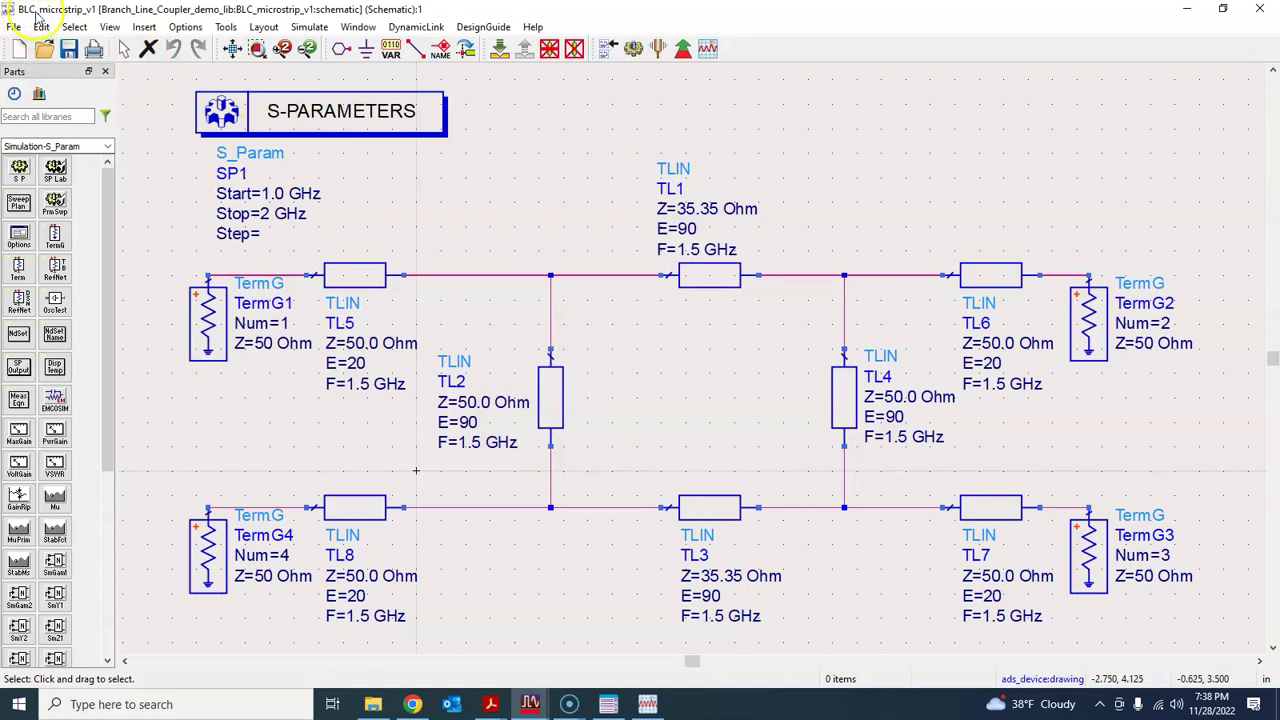
Inspect the schematic views under the BLC_ideal and BLC_microstrip_v1 cells in the ADS main window and return to the maximized schematic.
click(1222, 8)
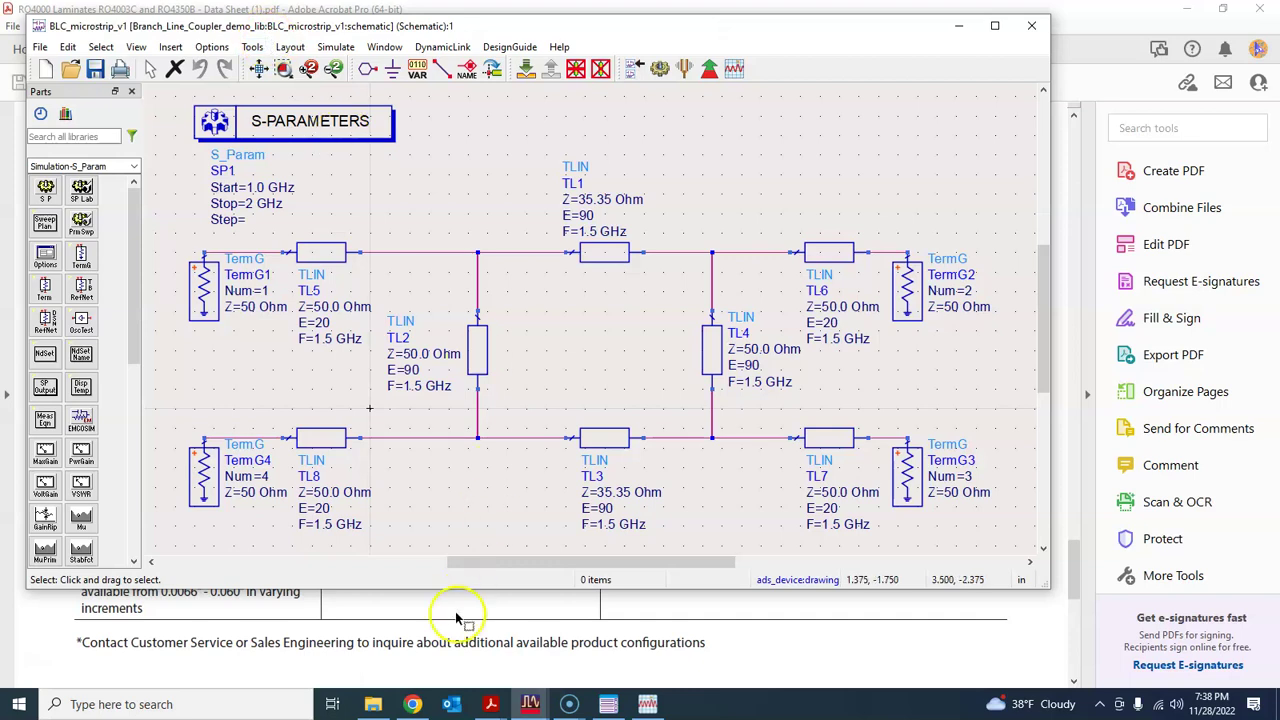
mouse_move(535, 702)
click(489, 630)
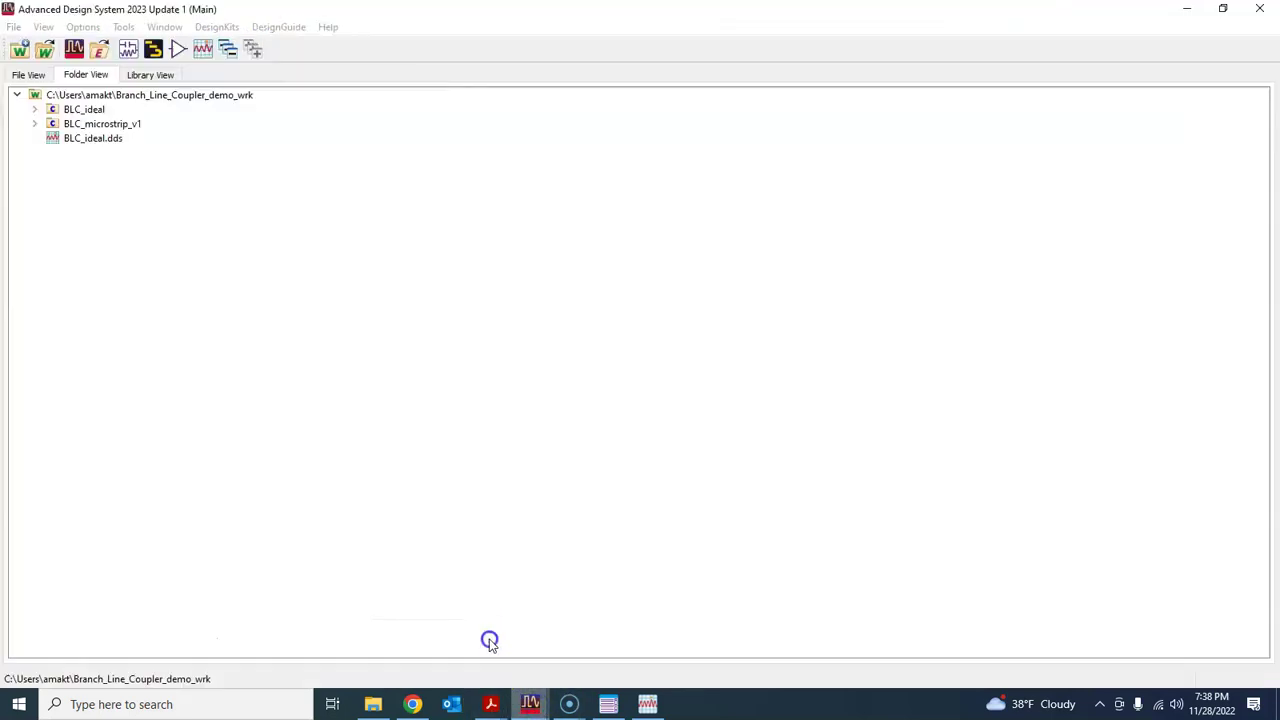
click(36, 109)
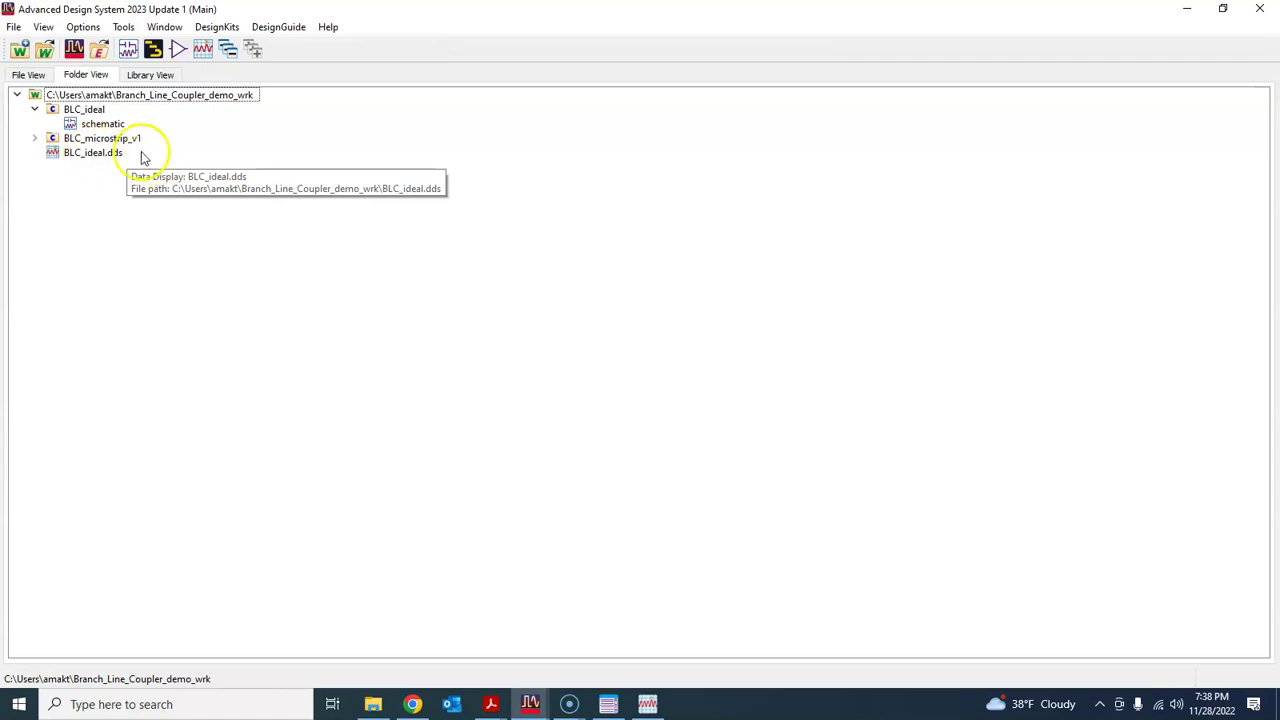
click(35, 138)
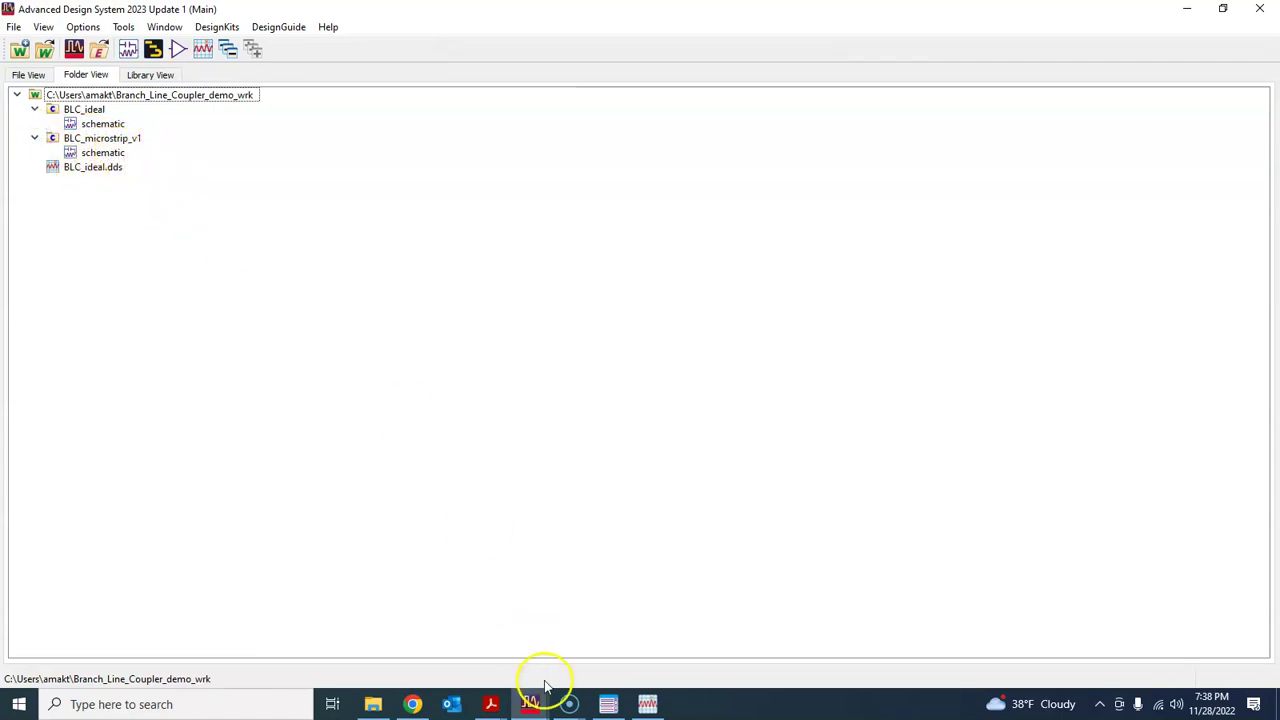
mouse_move(537, 707)
click(630, 636)
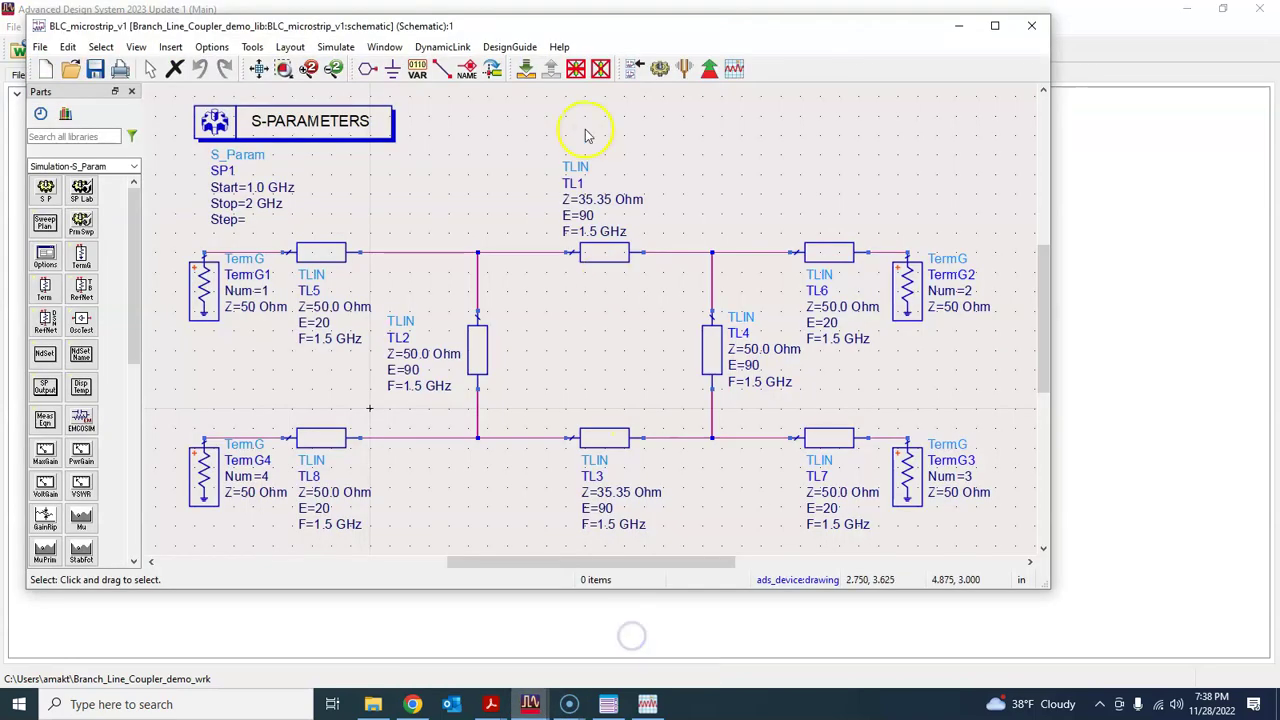
click(992, 28)
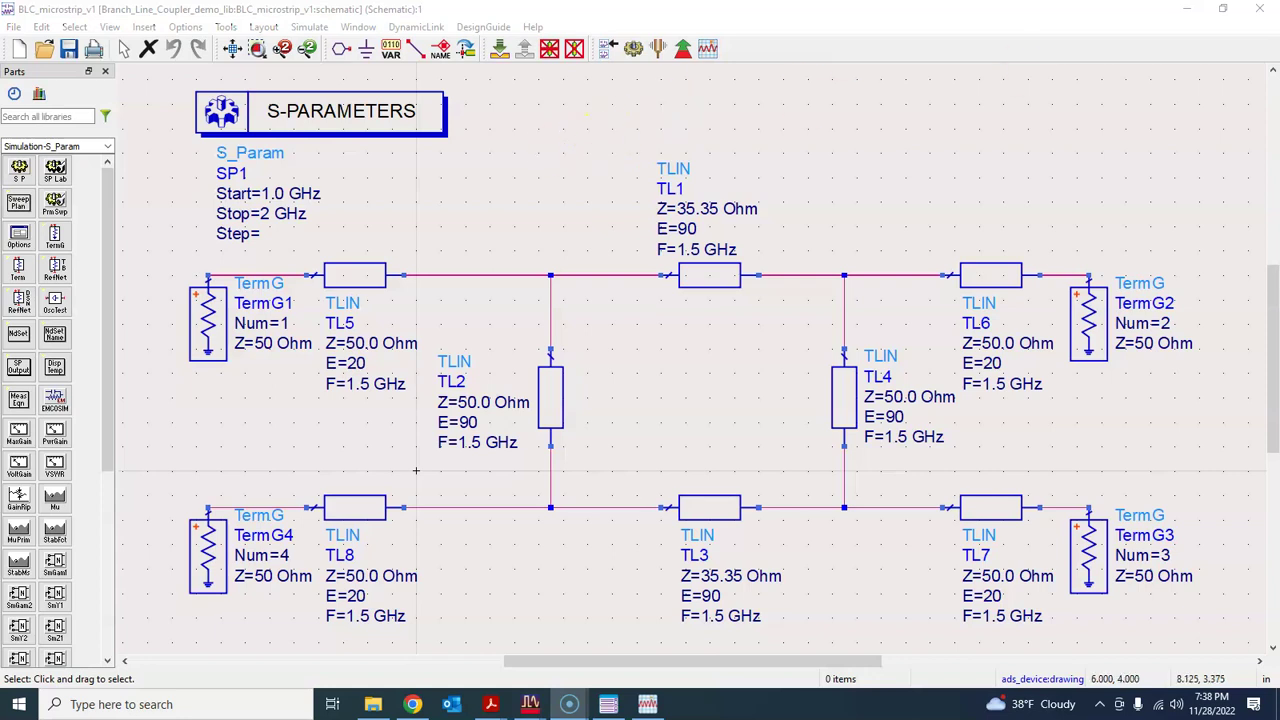
Start LineCalc, allow it through the Windows firewall, and position its window over the schematic.
click(263, 28)
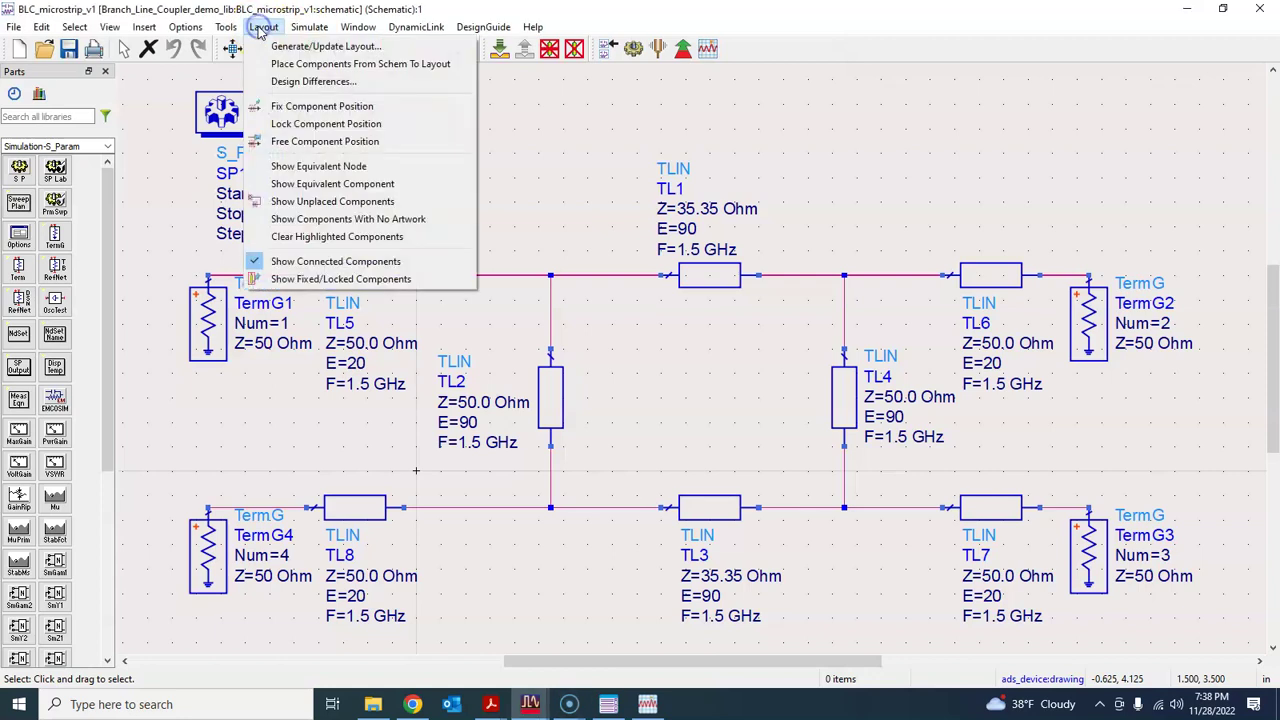
mouse_move(235, 30)
mouse_move(328, 166)
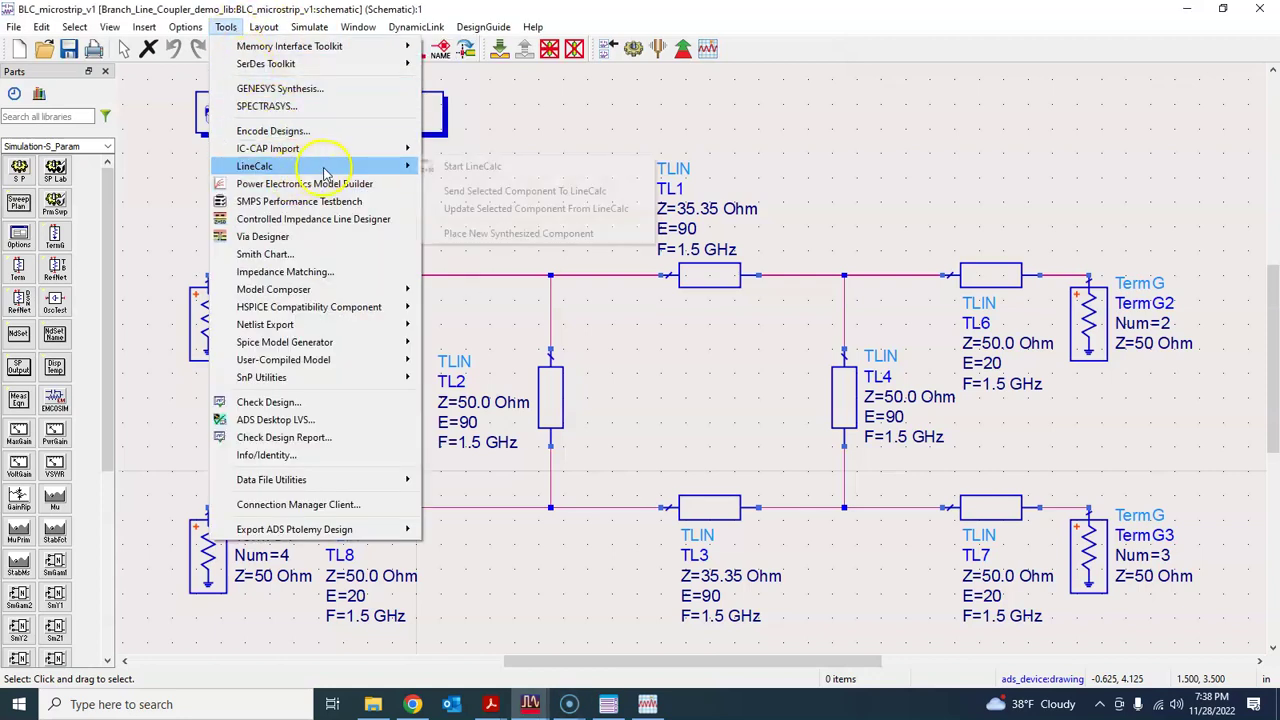
click(481, 167)
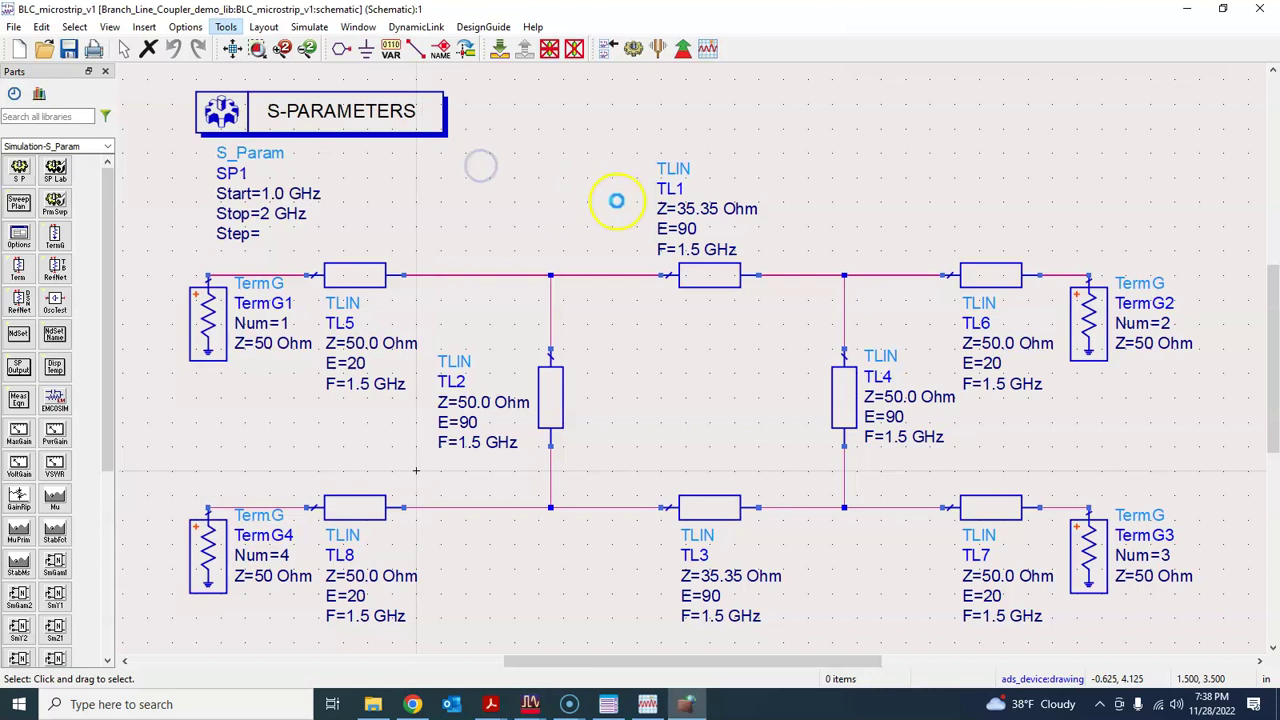
click(729, 493)
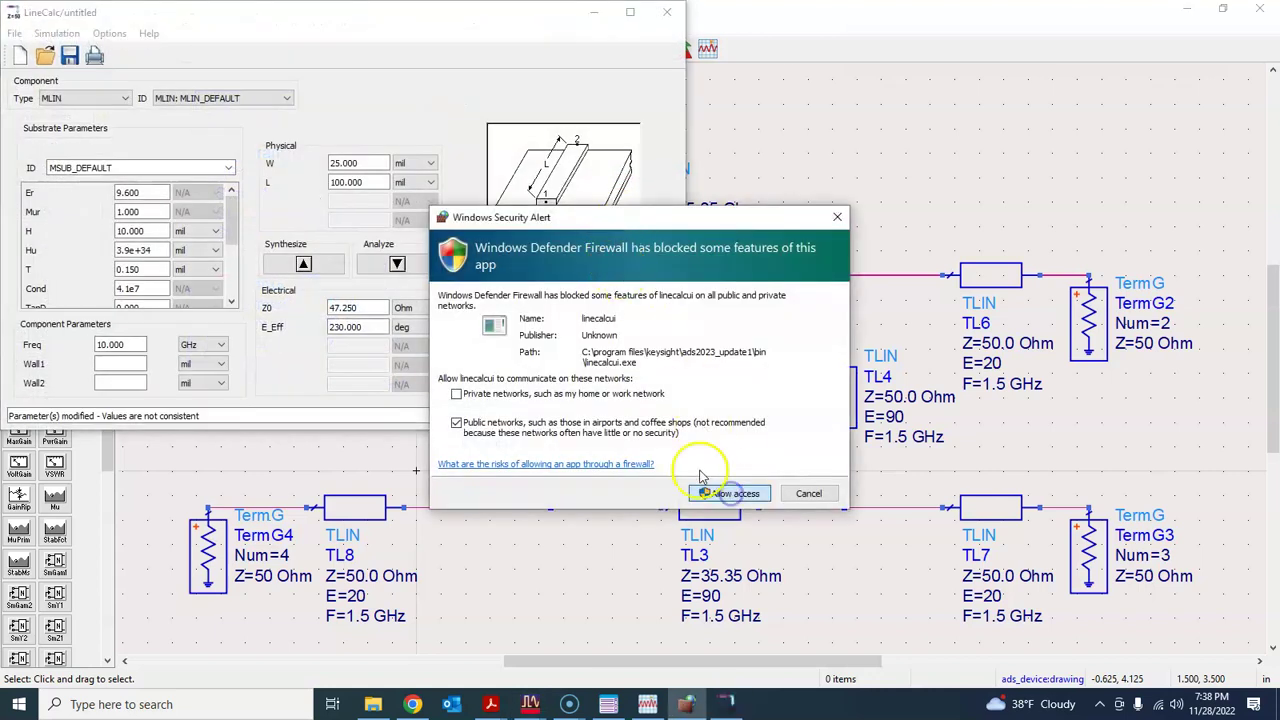
drag(274, 22, 619, 93)
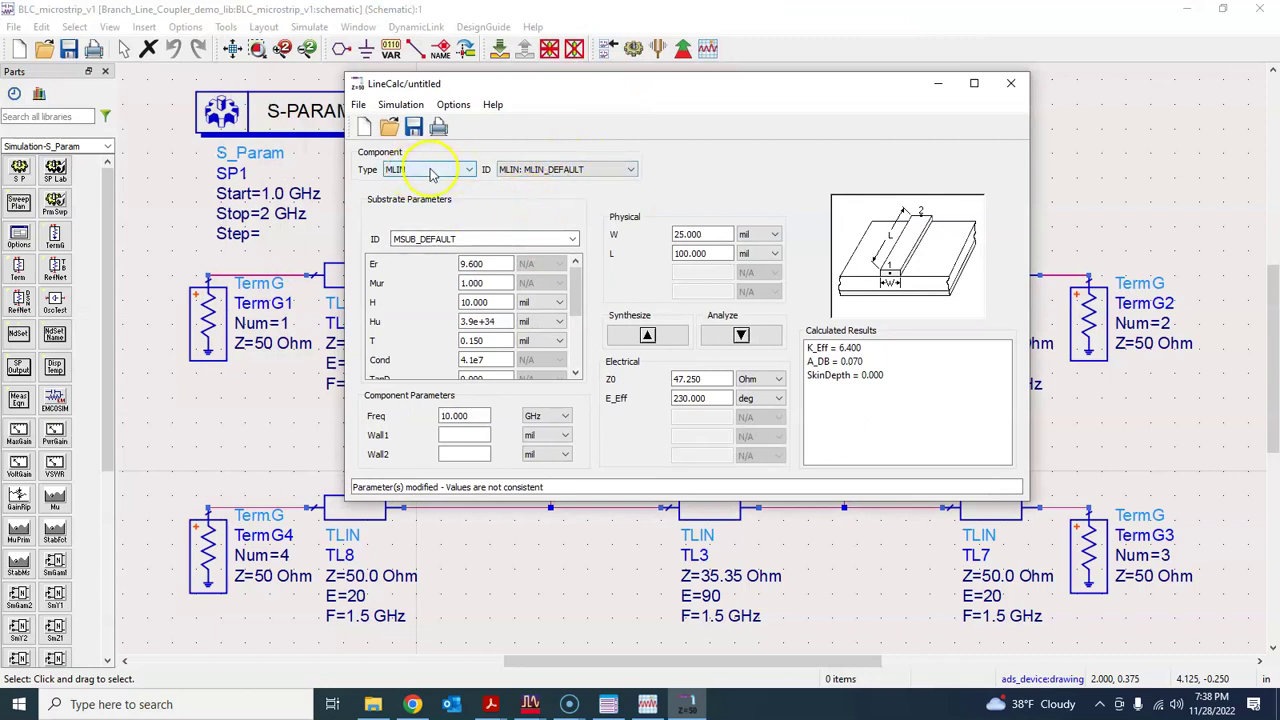
drag(502, 83, 549, 67)
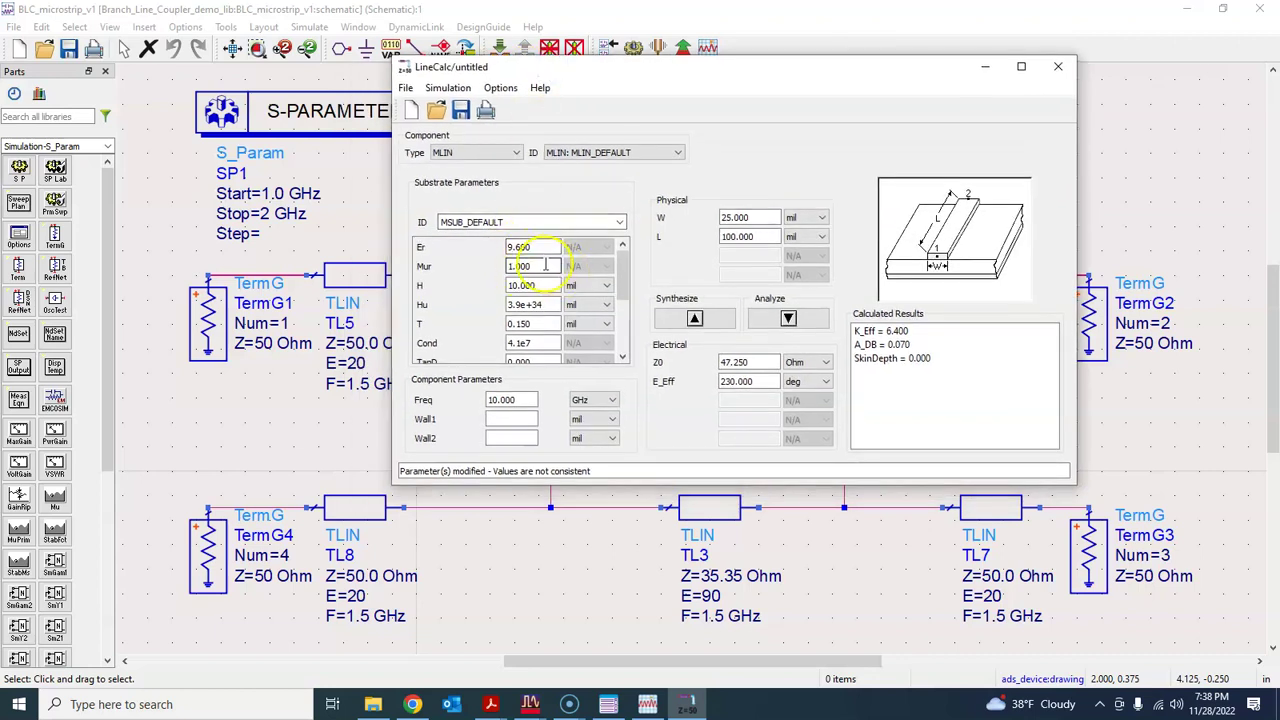
Look up the RO4003C design dielectric constant in the RO4000 laminate data sheet in Acrobat.
mouse_move(491, 704)
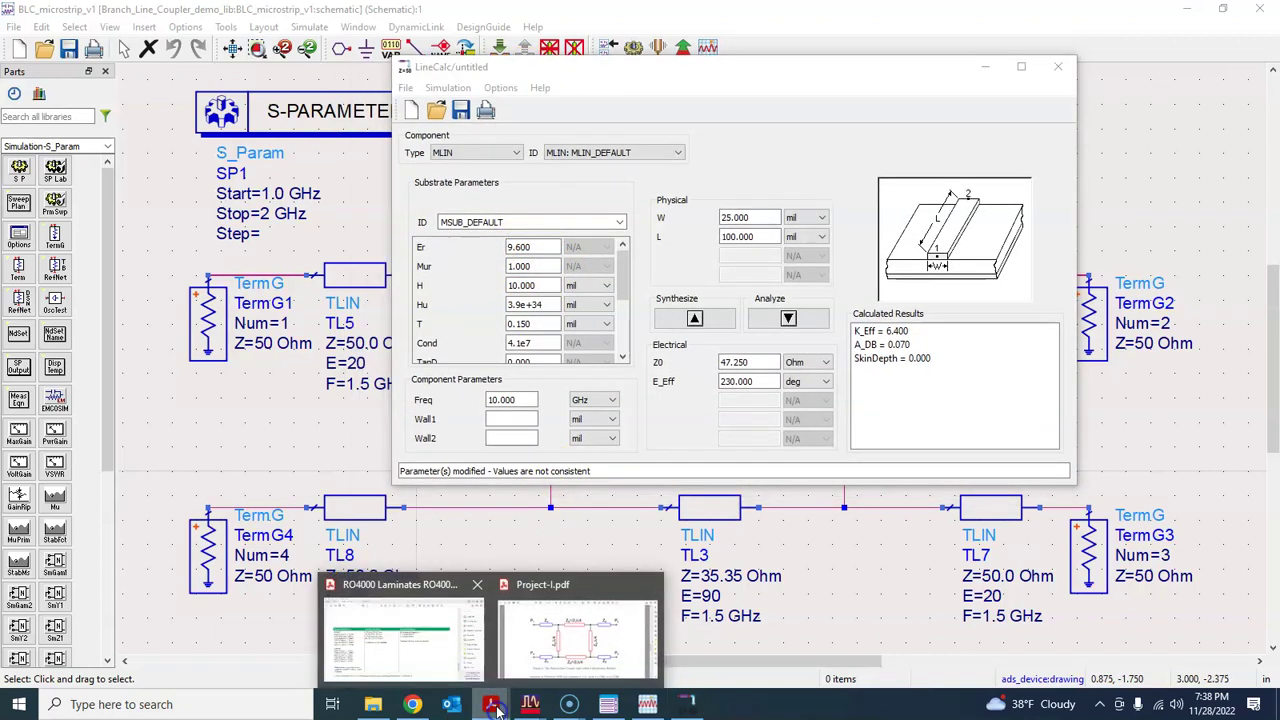
click(451, 578)
scroll(474, 380, up, 10)
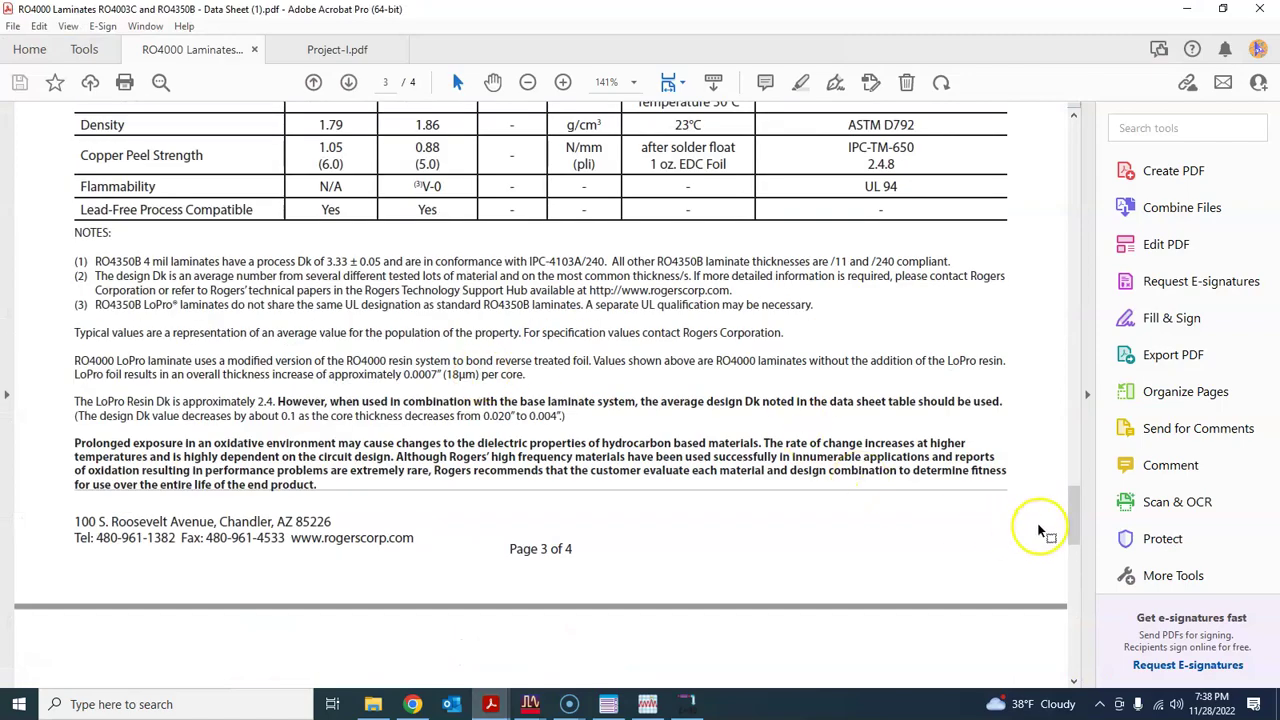
drag(1073, 518, 1085, 447)
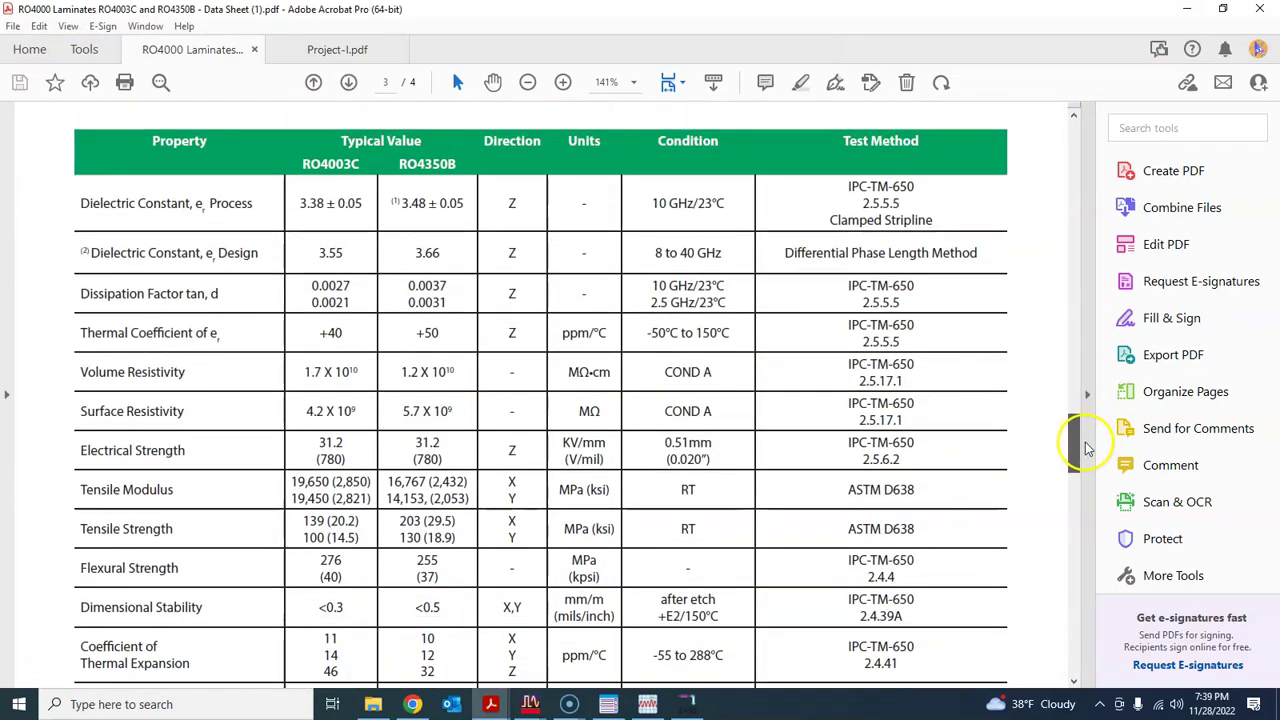
click(1187, 8)
Set the LineCalc substrate parameters to Er 3.55, H 60 mil, T 35 um, Cond 5.8e7 and TanD 0.002.
double_click(535, 246)
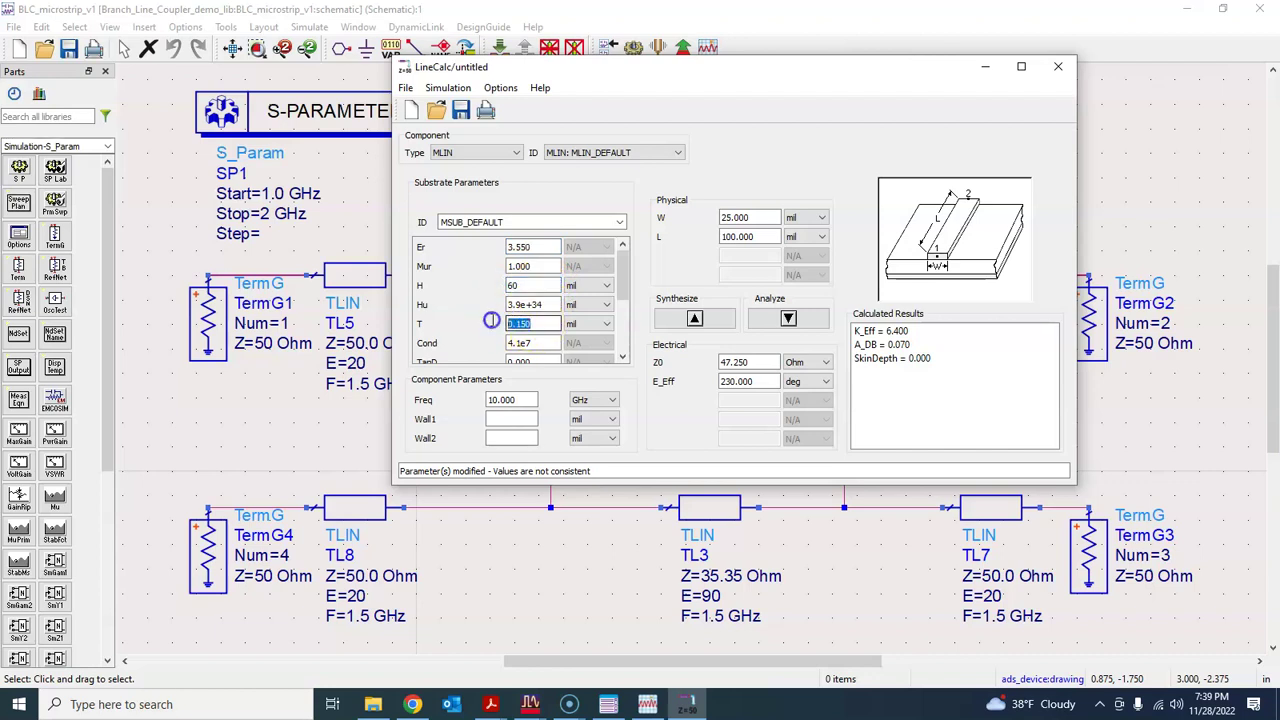
text(5)
click(606, 324)
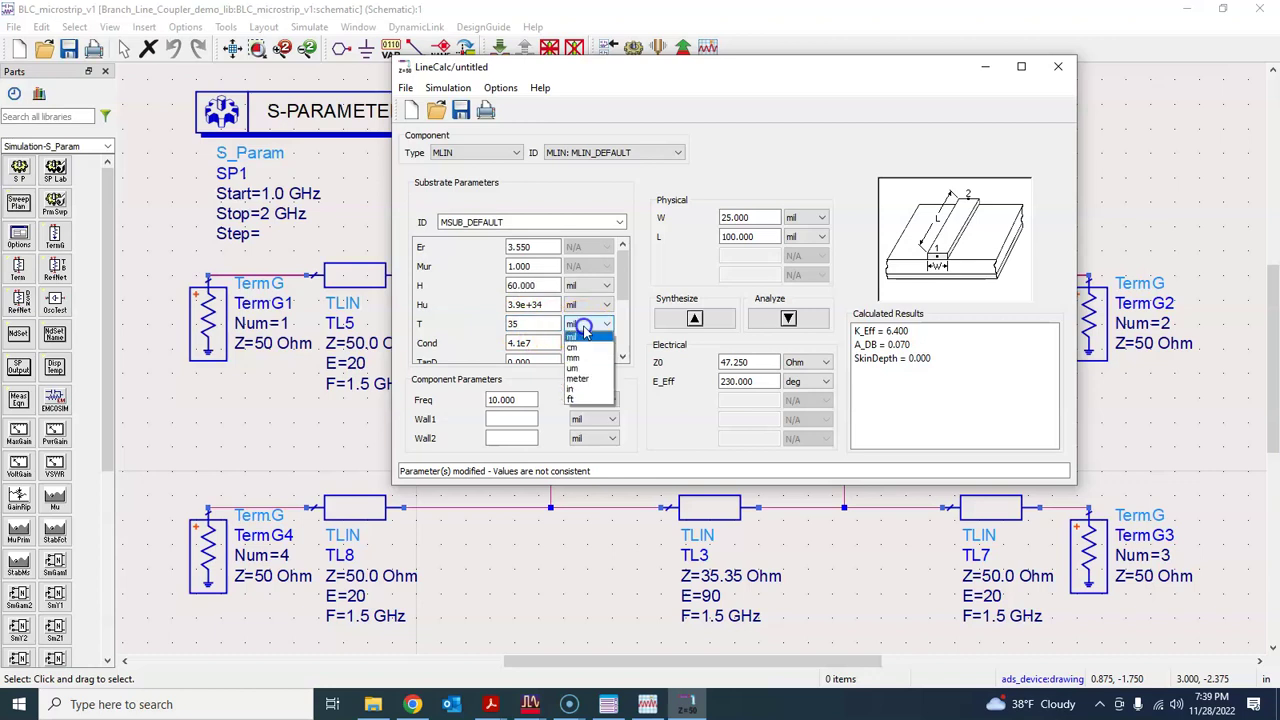
click(610, 345)
scroll(624, 275, down, 1)
click(520, 287)
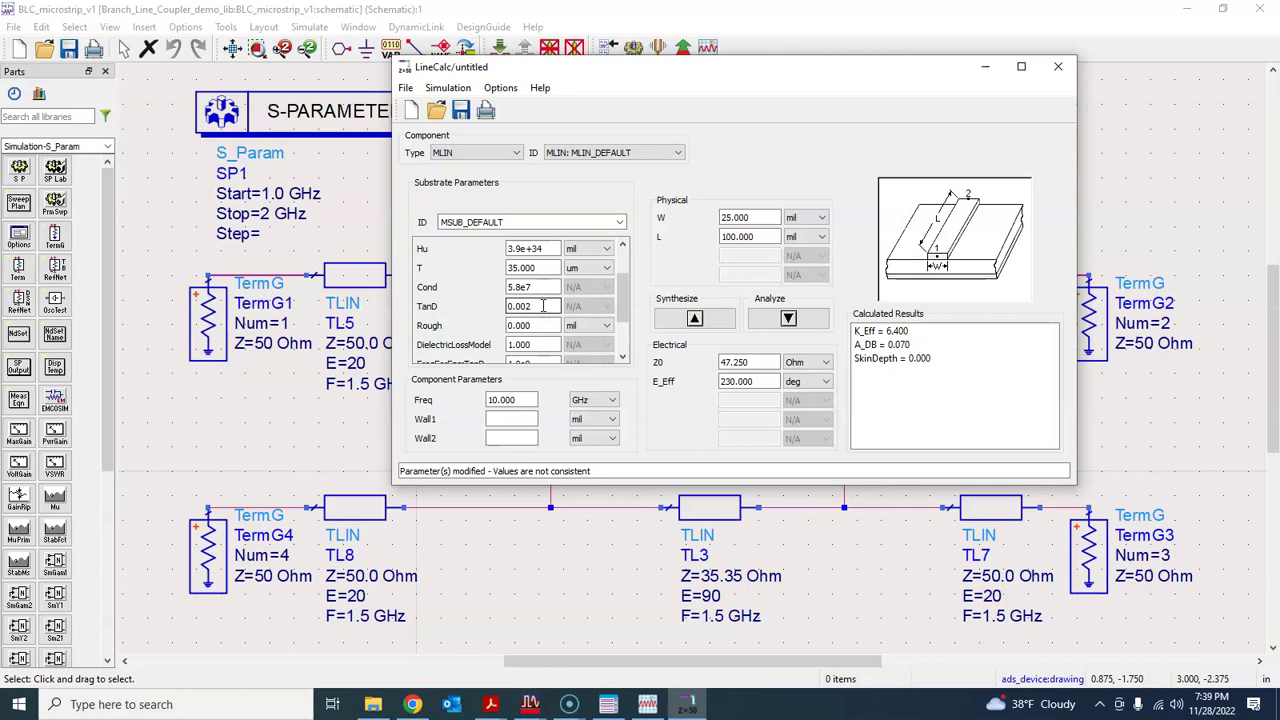
Check the RO4003C dissipation factor in the data sheet and review the remaining substrate parameters in LineCalc.
mouse_move(490, 704)
click(446, 655)
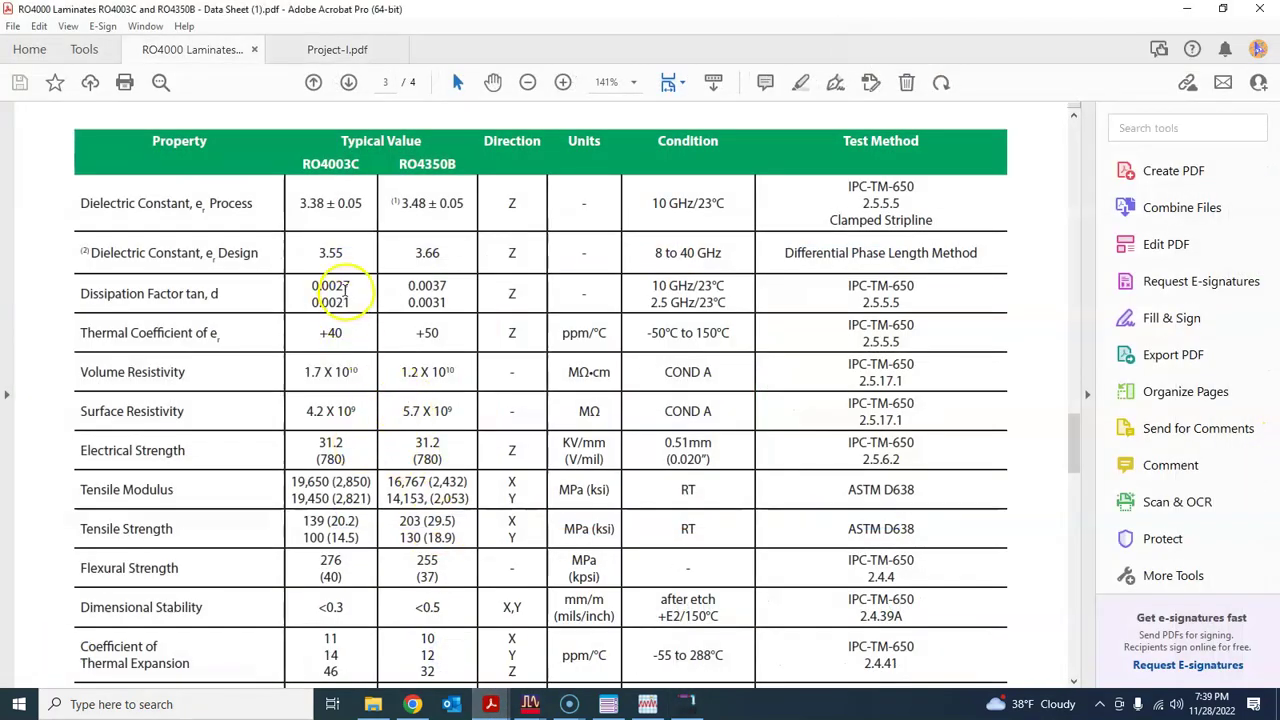
click(690, 704)
scroll(546, 315, down, 2)
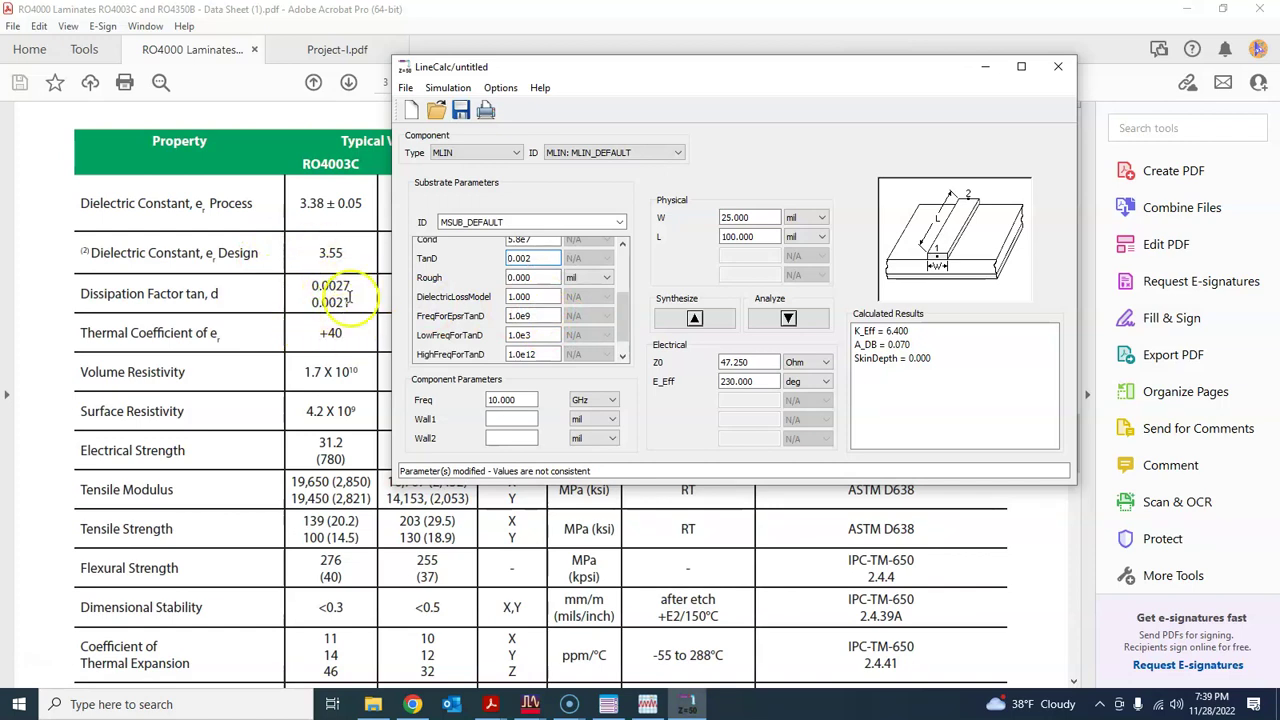
click(540, 278)
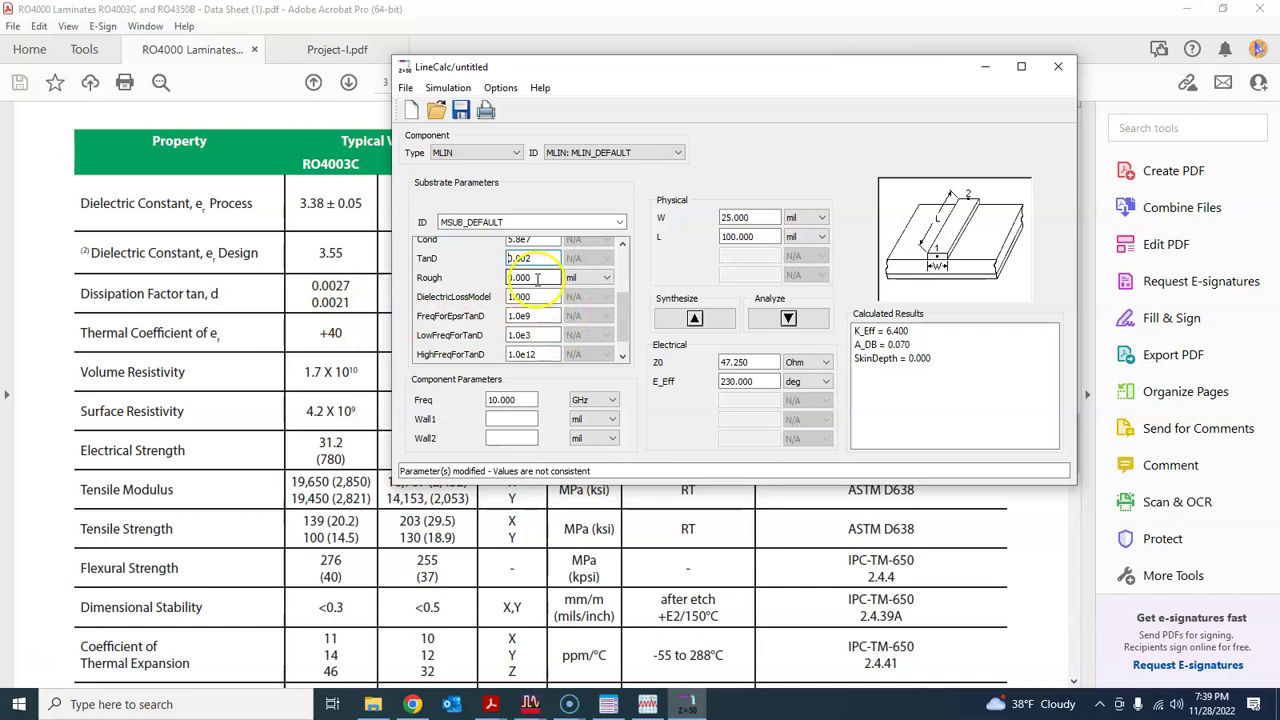
drag(623, 314, 622, 333)
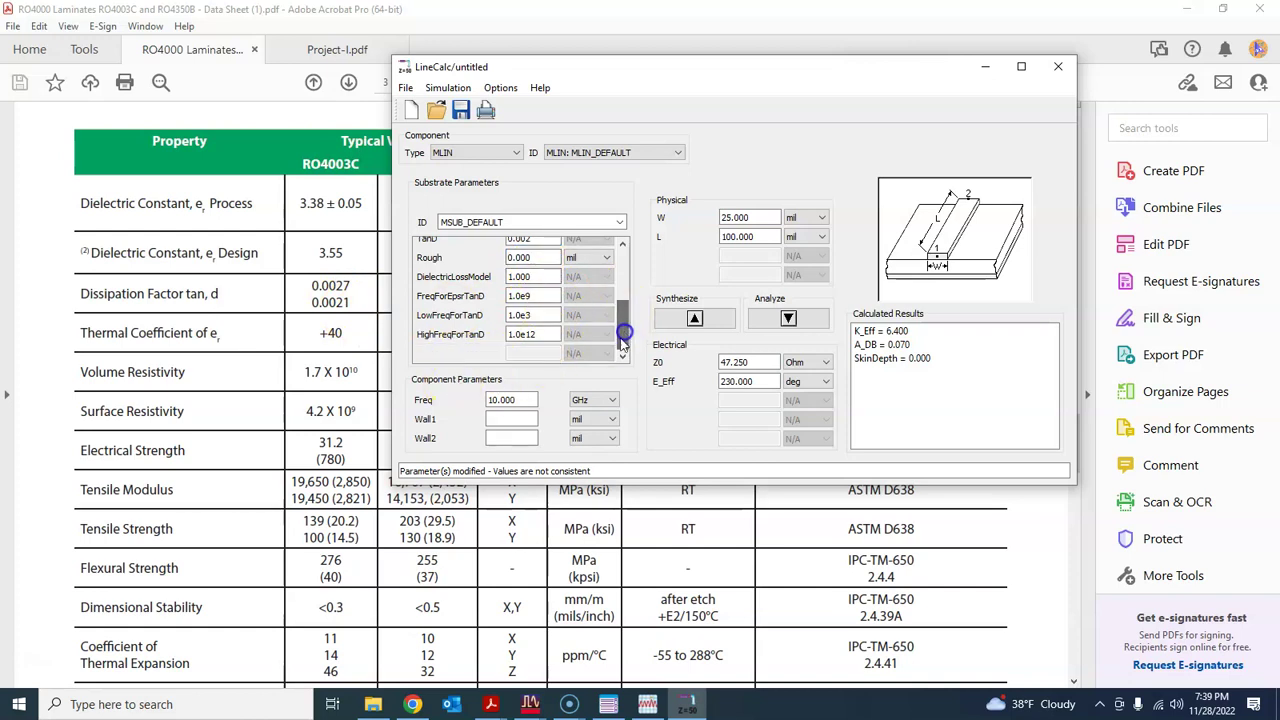
Set the LineCalc component frequency to 1.5 GHz and position its window over the coupler schematic.
click(518, 399)
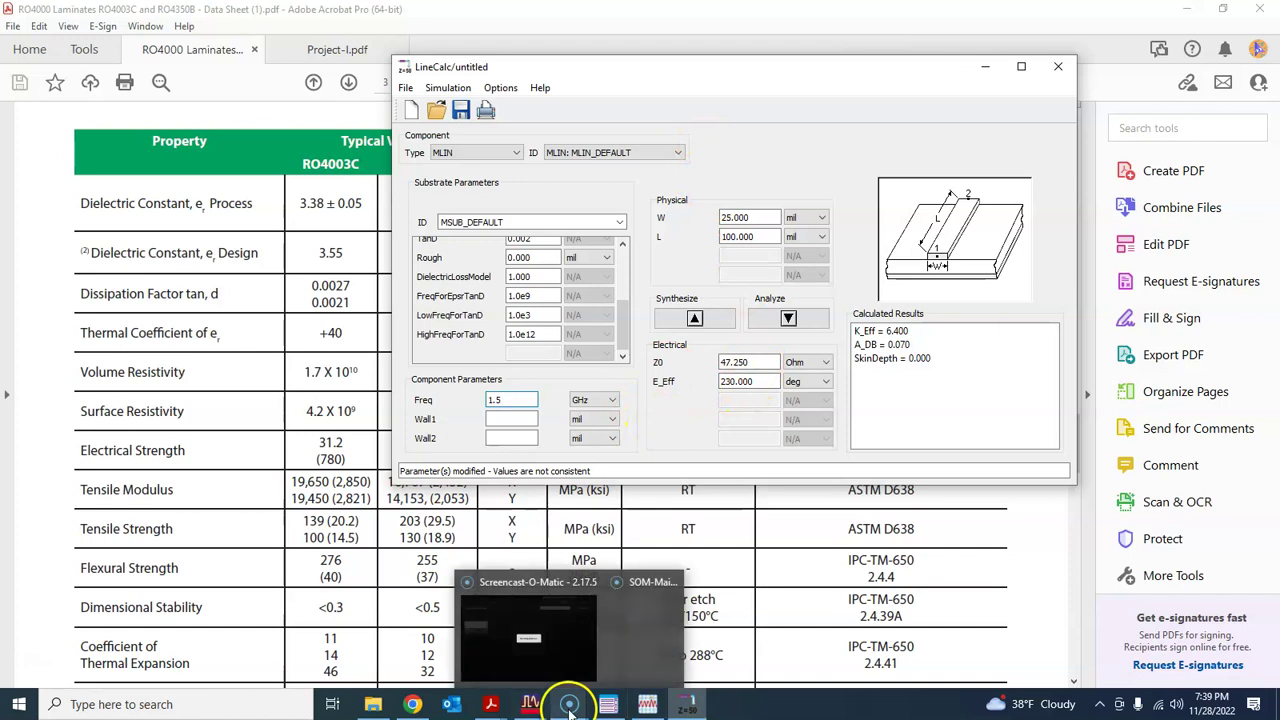
click(528, 706)
click(530, 706)
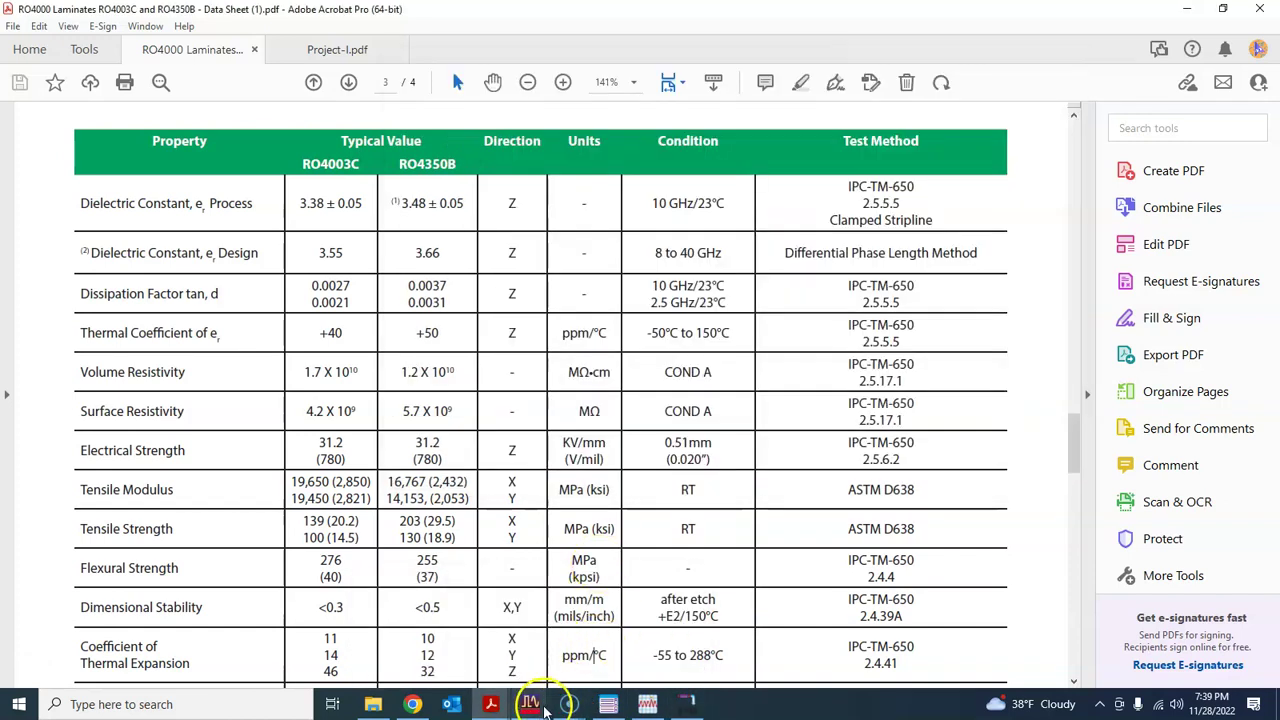
click(530, 704)
click(620, 660)
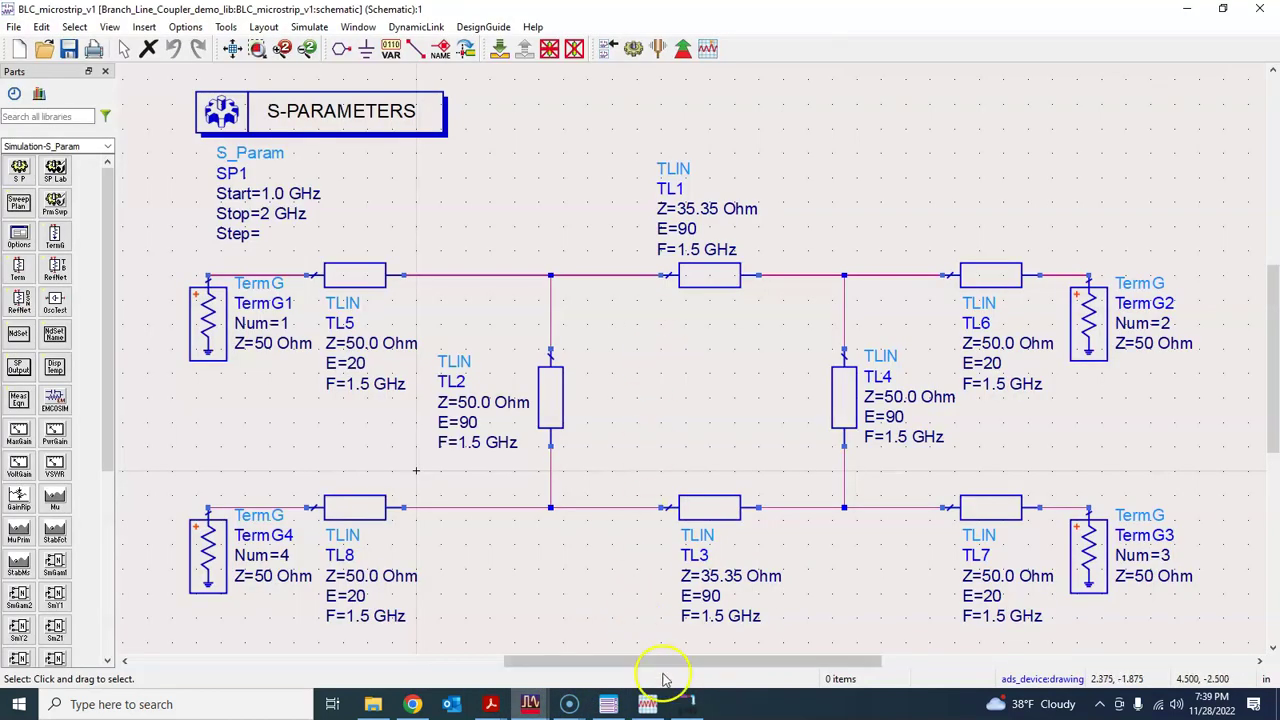
click(688, 706)
drag(578, 75, 490, 166)
Synthesize the microstrip line dimensions in LineCalc for Z0 50 Ohm and E_Eff 90 deg.
drag(663, 314, 607, 318)
drag(686, 459, 620, 459)
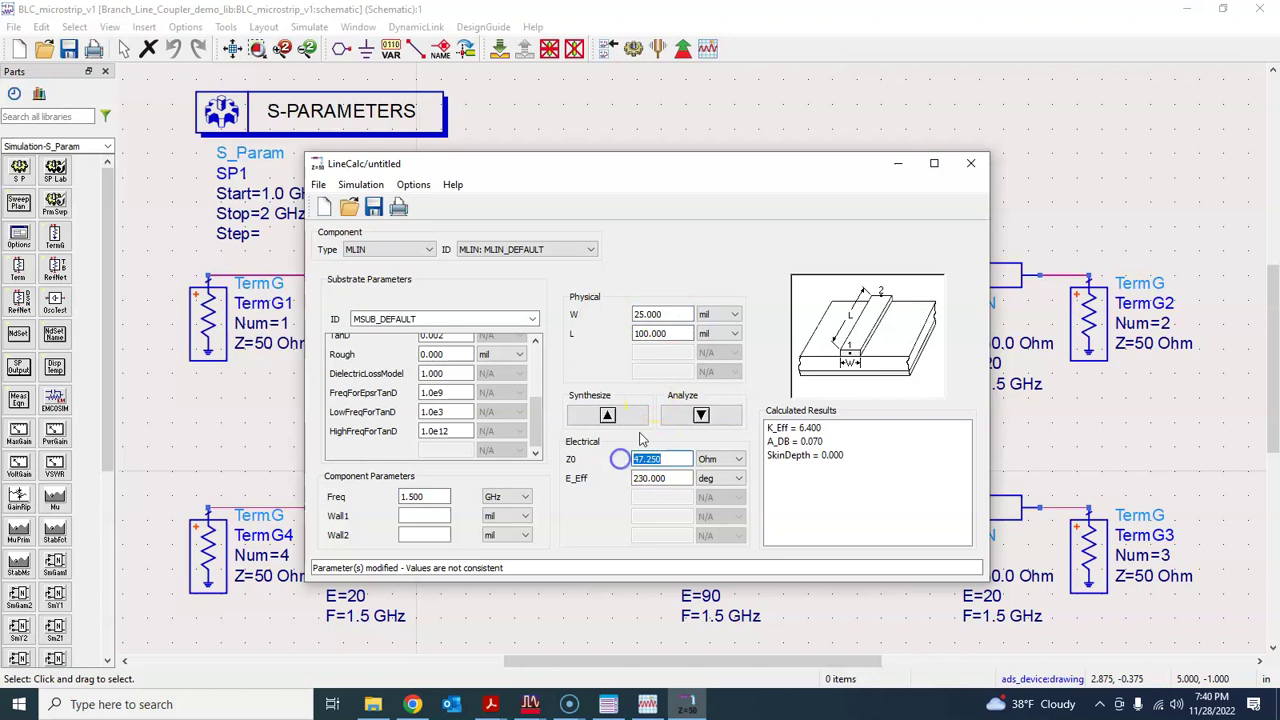
click(662, 480)
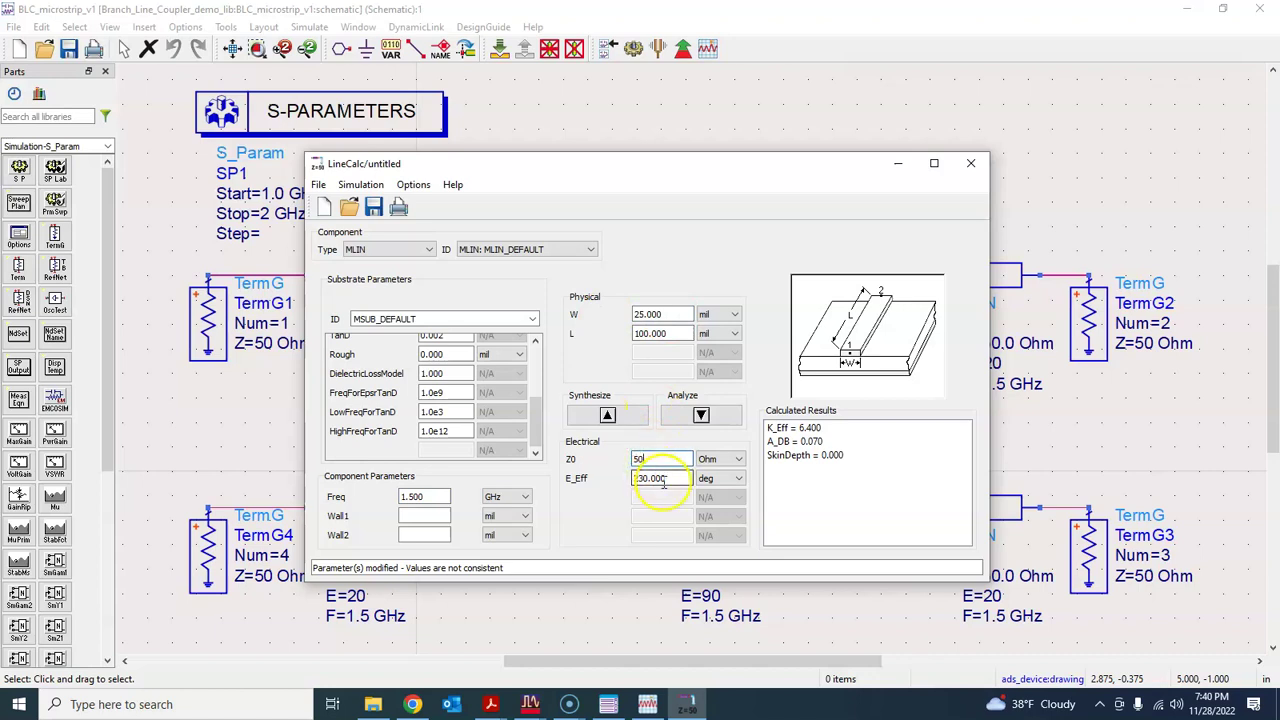
text(90)
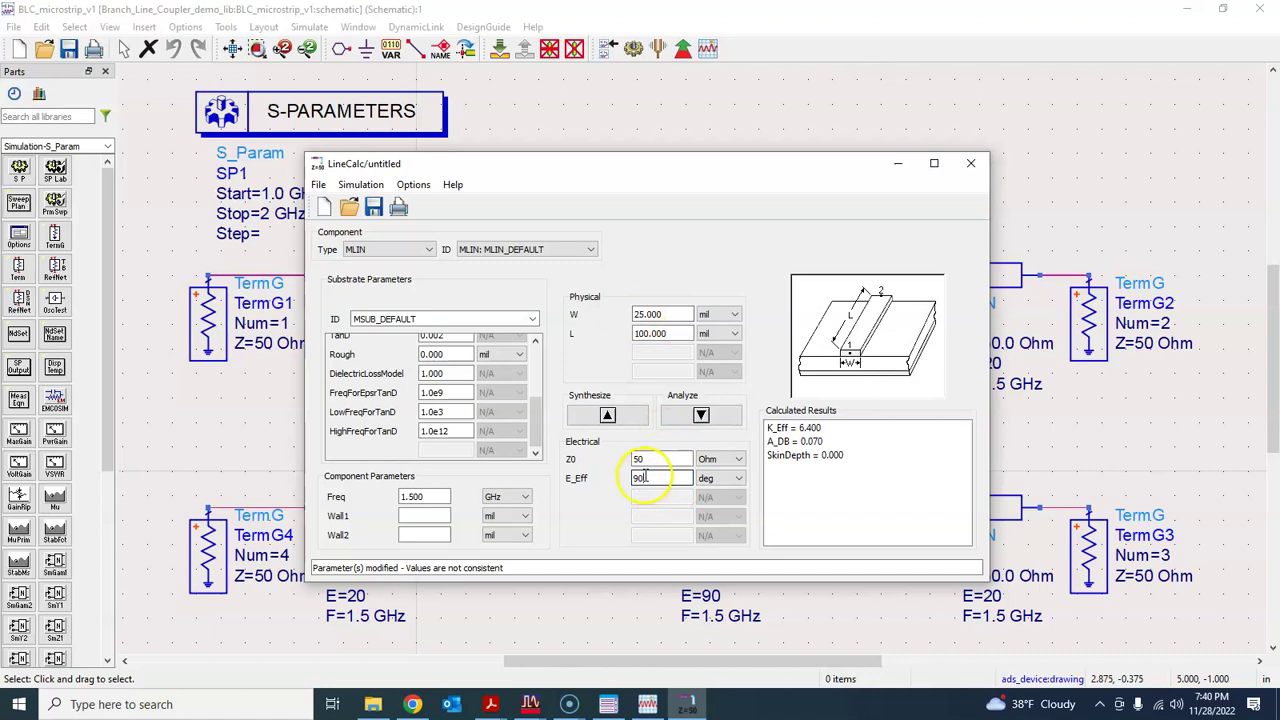
click(600, 418)
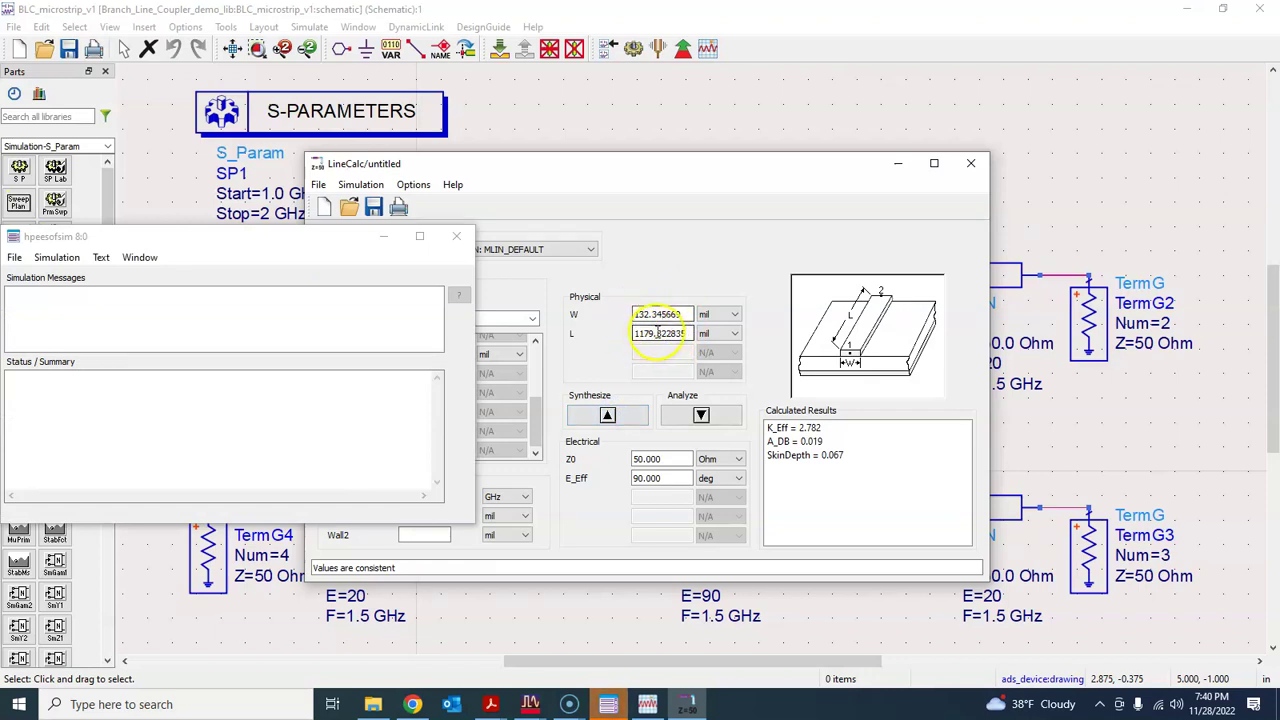
drag(763, 171, 1035, 148)
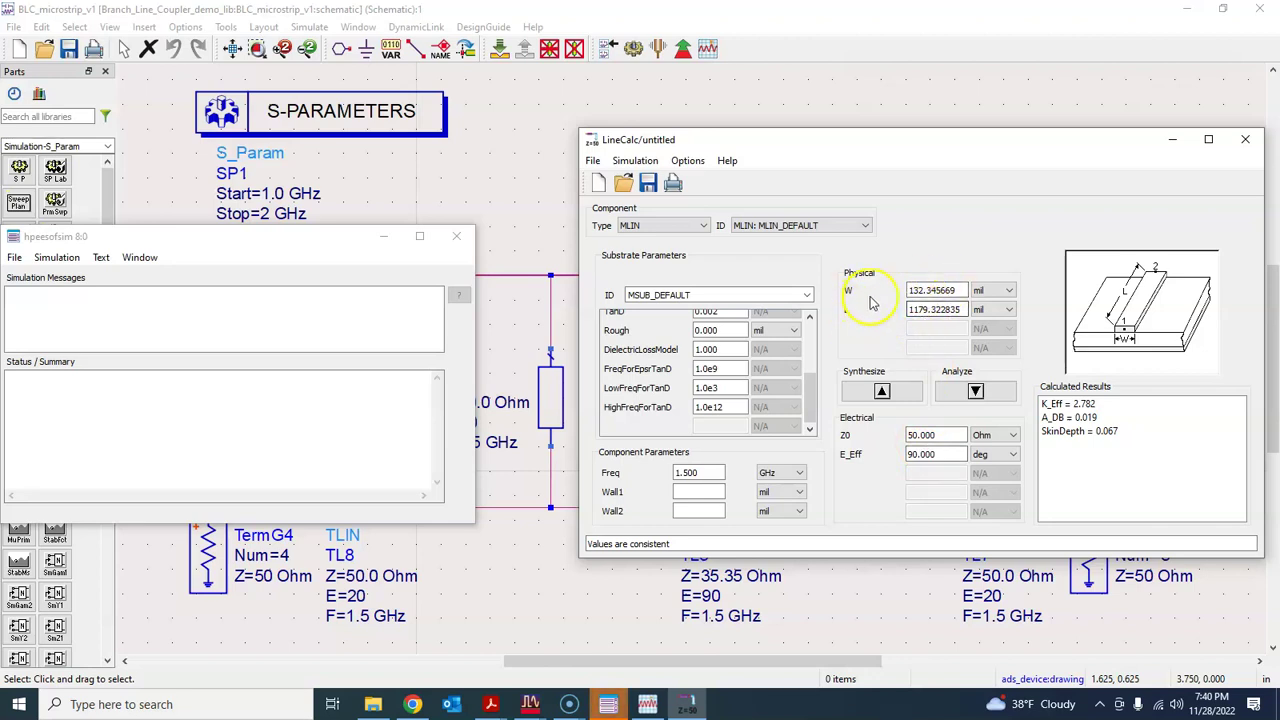
Place the synthesized 50 Ohm MLIN beside the S-PARAMETERS block and move the MSub block farther from the circuit.
click(477, 171)
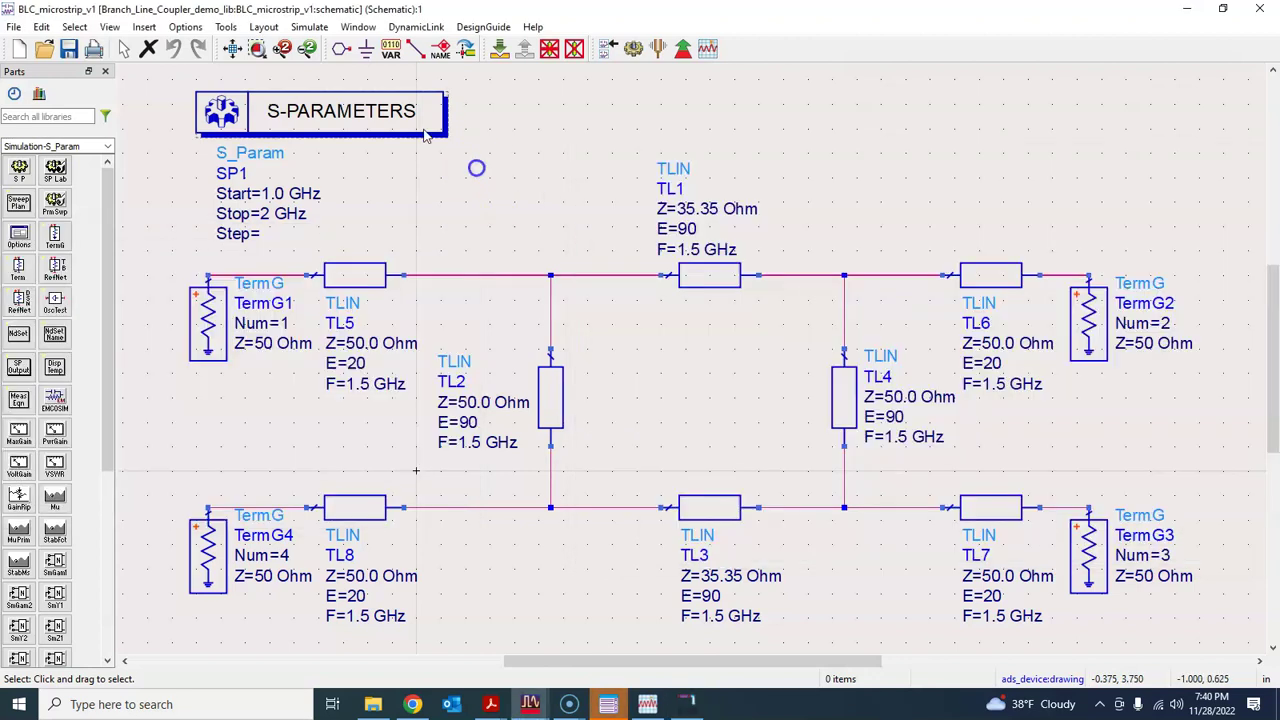
click(227, 27)
mouse_move(320, 166)
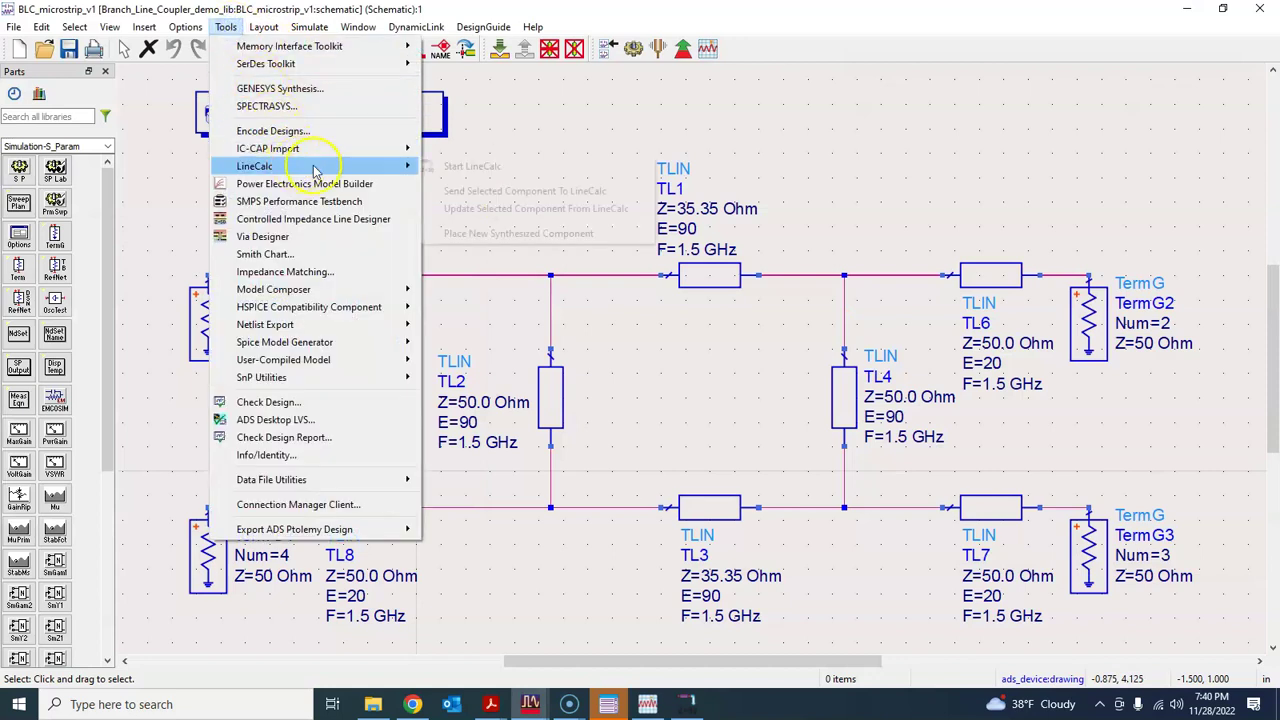
click(493, 236)
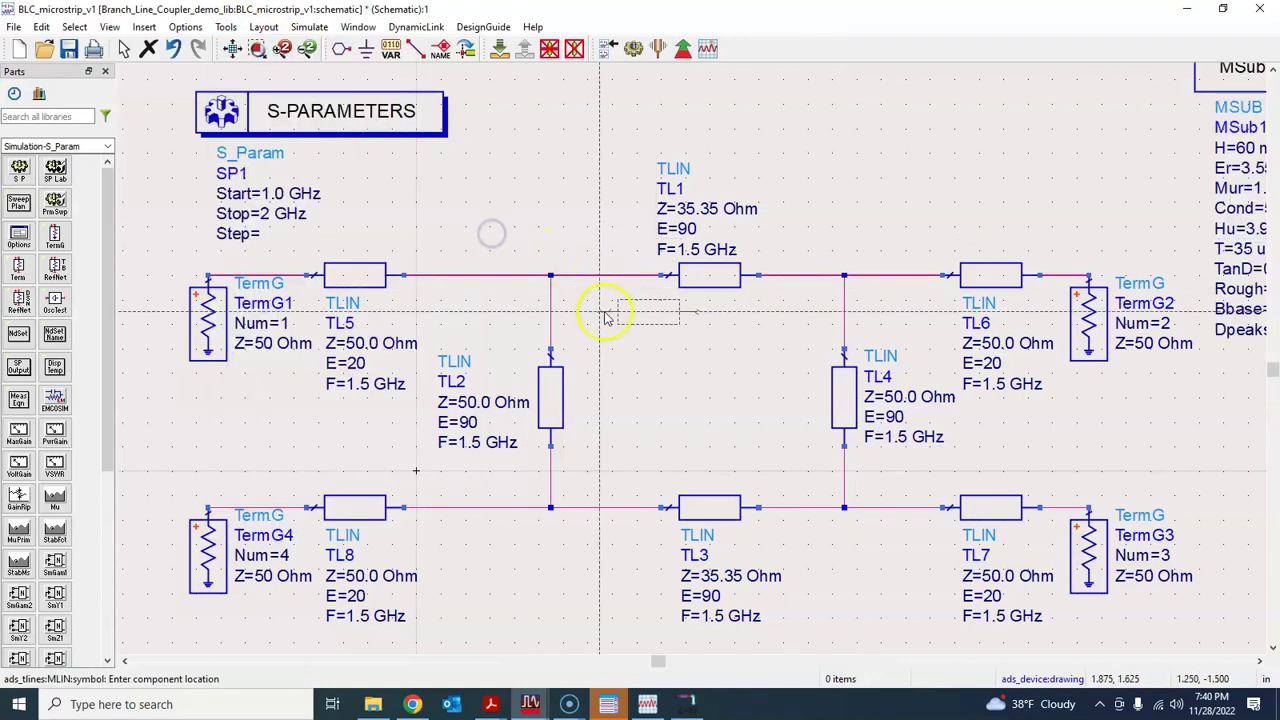
click(518, 143)
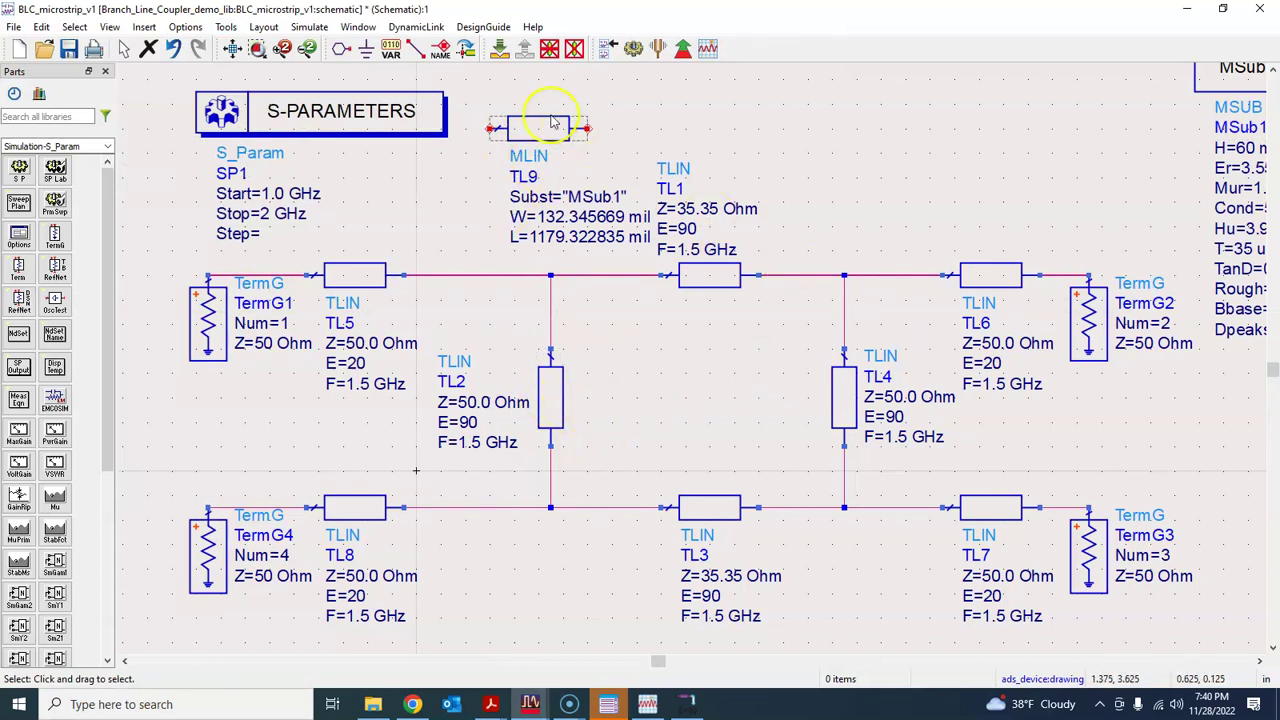
click(234, 50)
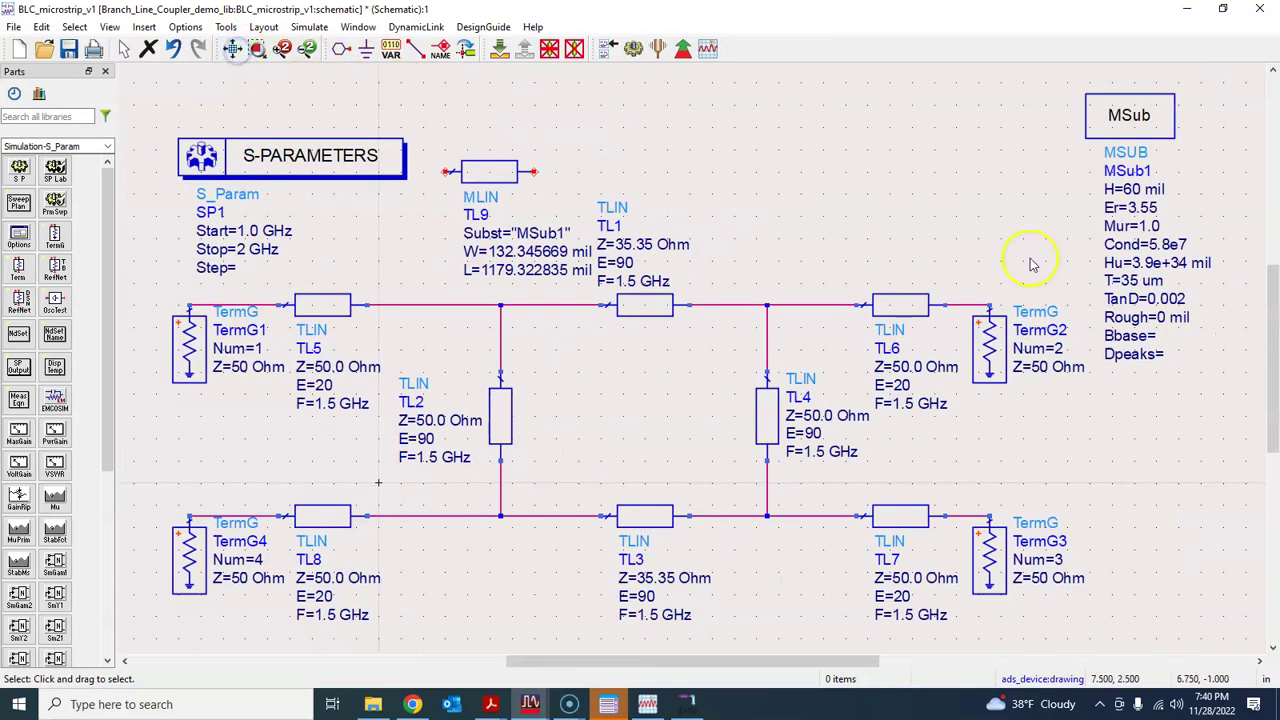
drag(1100, 144, 1200, 140)
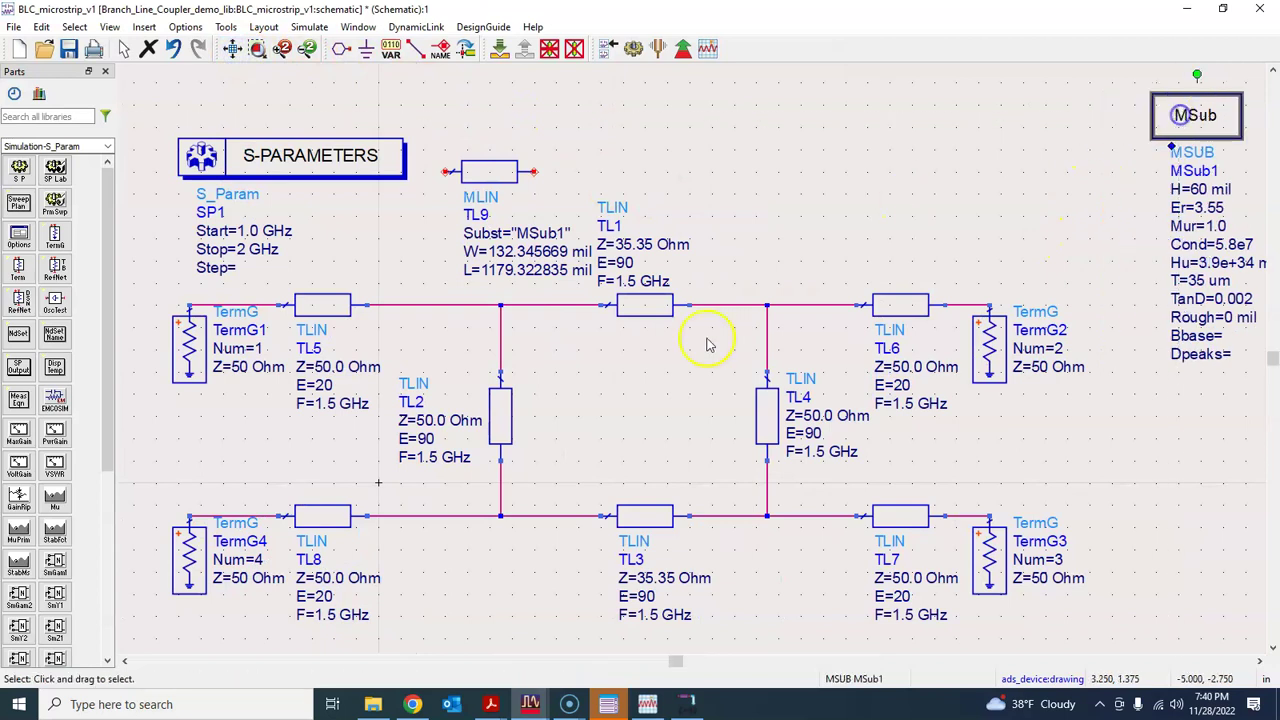
Delete the ideal shunt branch lines TL2 and TL4 from the coupler.
click(503, 425)
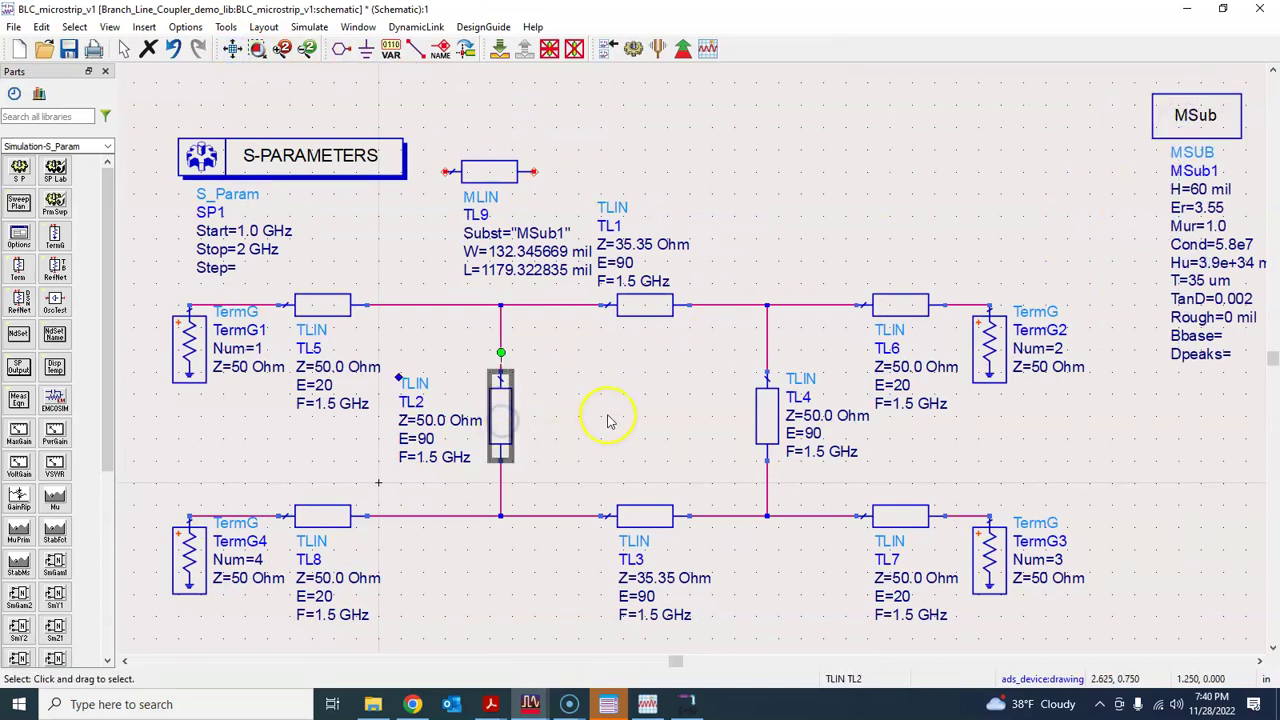
key(Delete)
click(772, 423)
key(Delete)
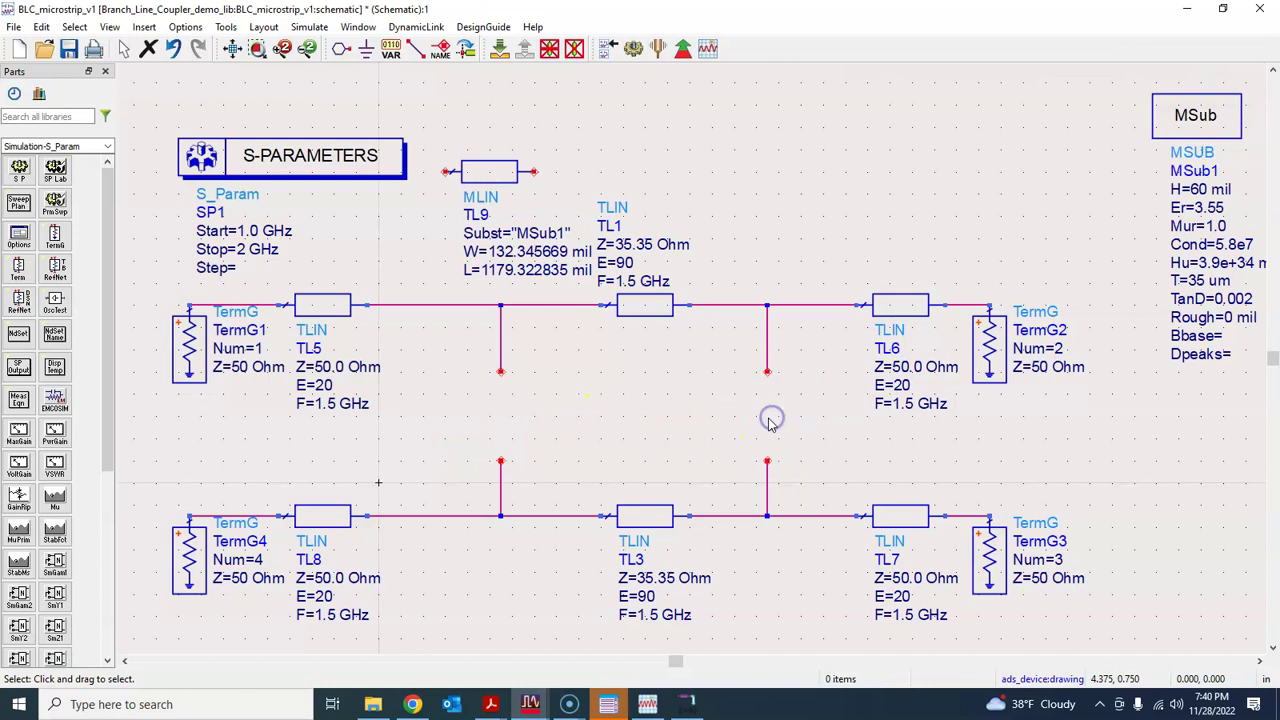
Rotate the 50 Ohm MLIN to vertical and fit it into the gap left by TL2.
drag(503, 172, 503, 172)
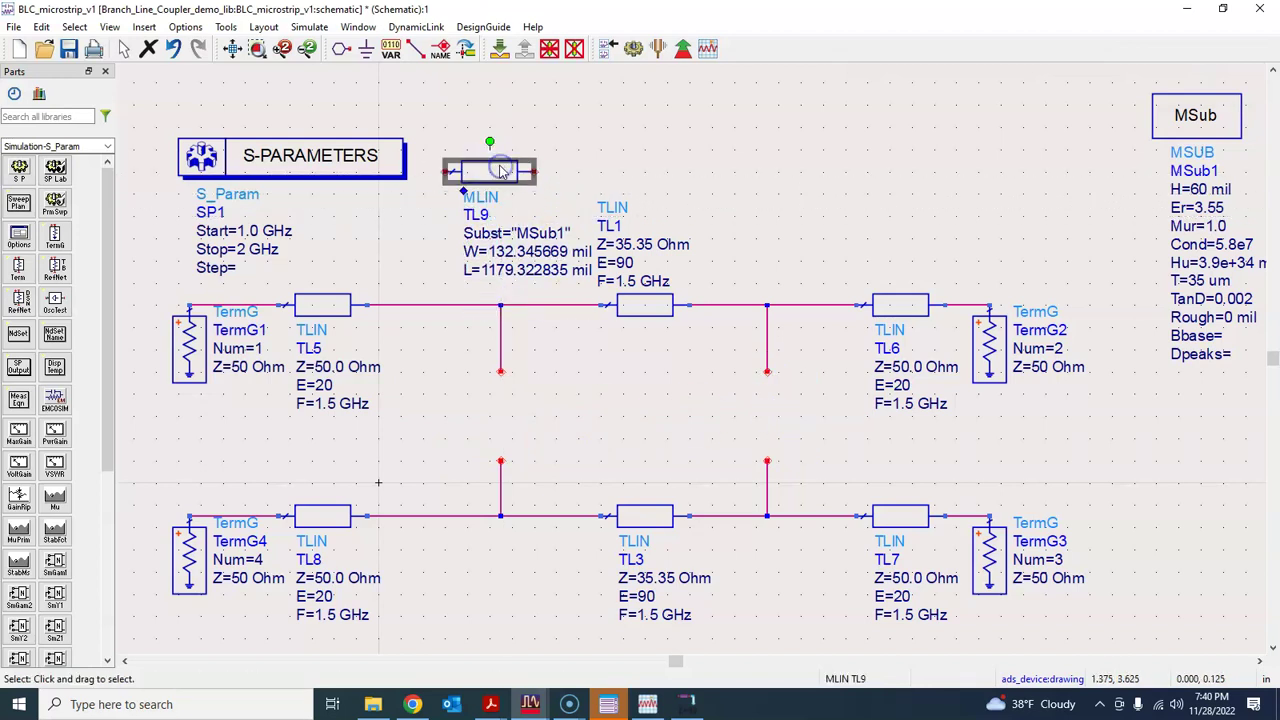
key(ctrl+r)
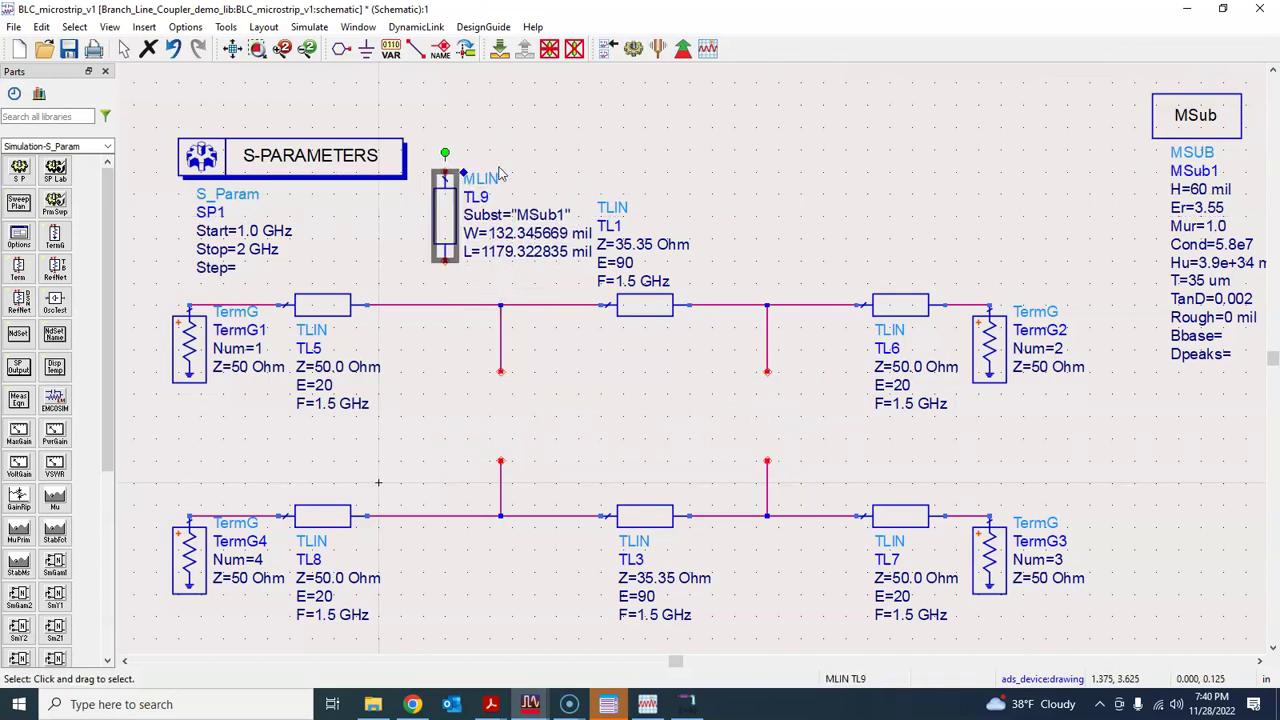
drag(445, 215, 502, 413)
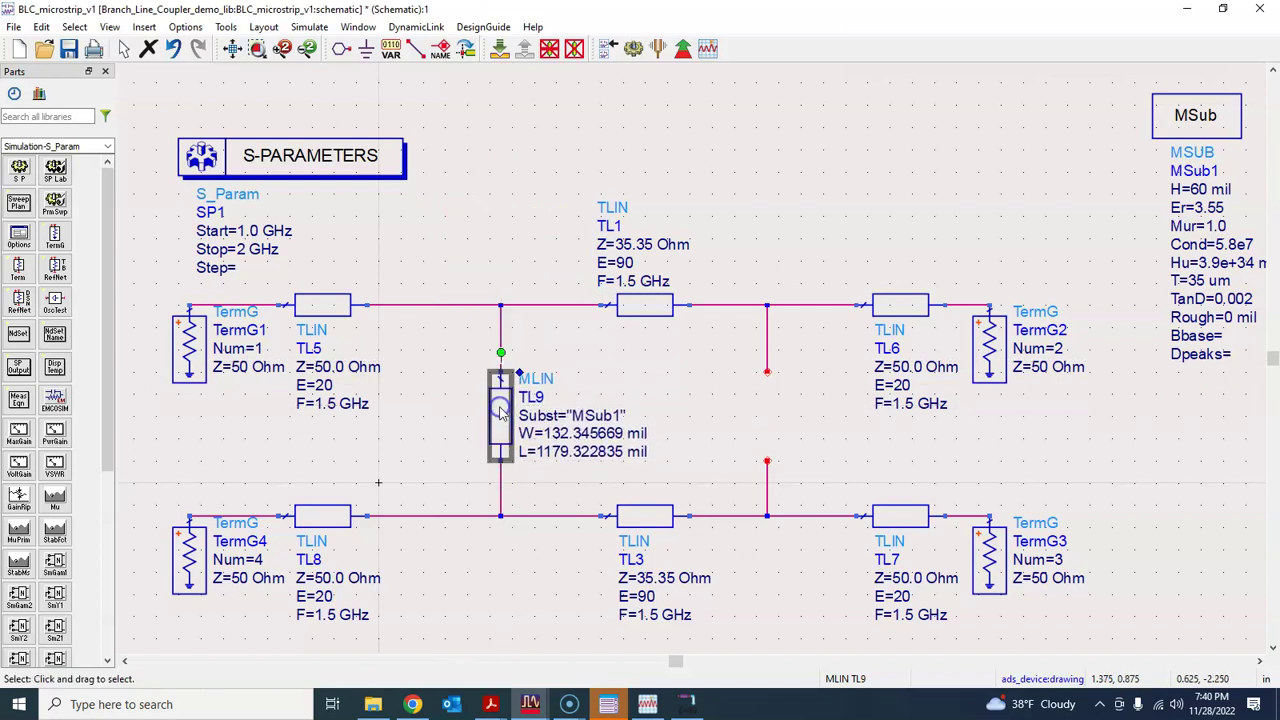
click(694, 422)
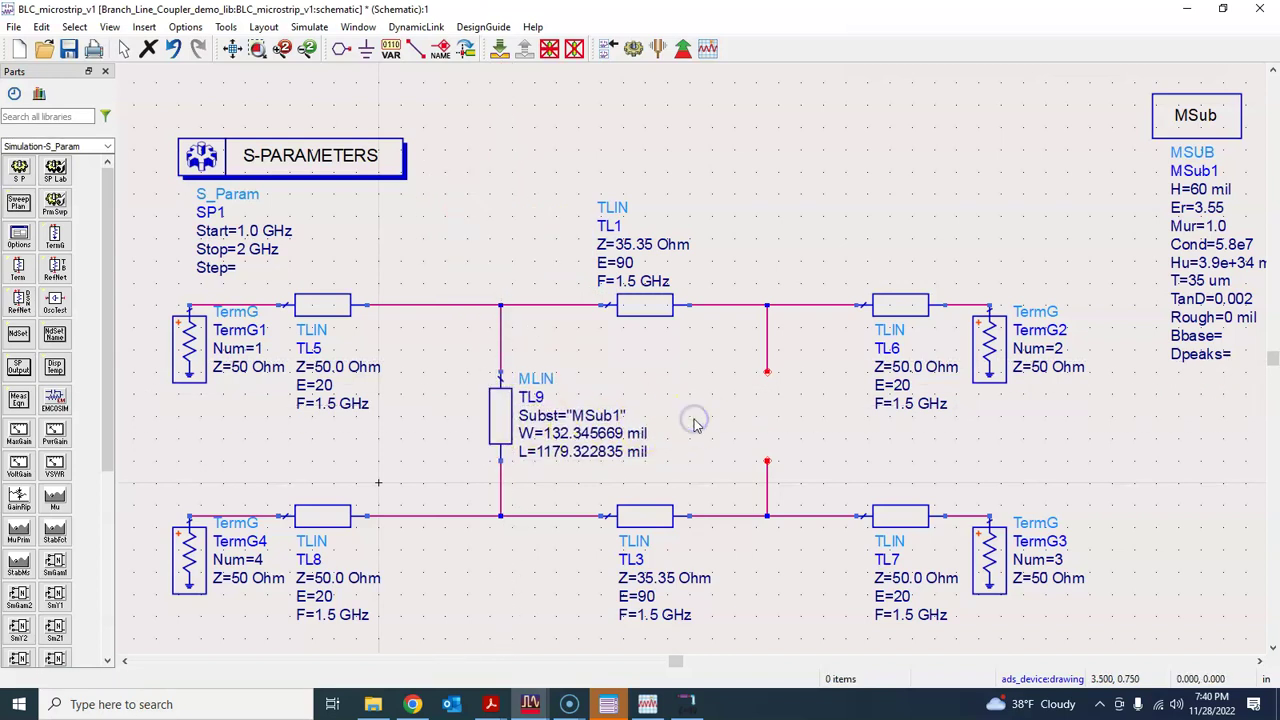
Insert a copy of the vertical 50 Ohm MLIN into the gap left by TL4.
key(ctrl+v)
click(765, 466)
click(806, 238)
Synthesize the microstrip line dimensions in LineCalc for Z0 35.35 Ohm.
click(686, 704)
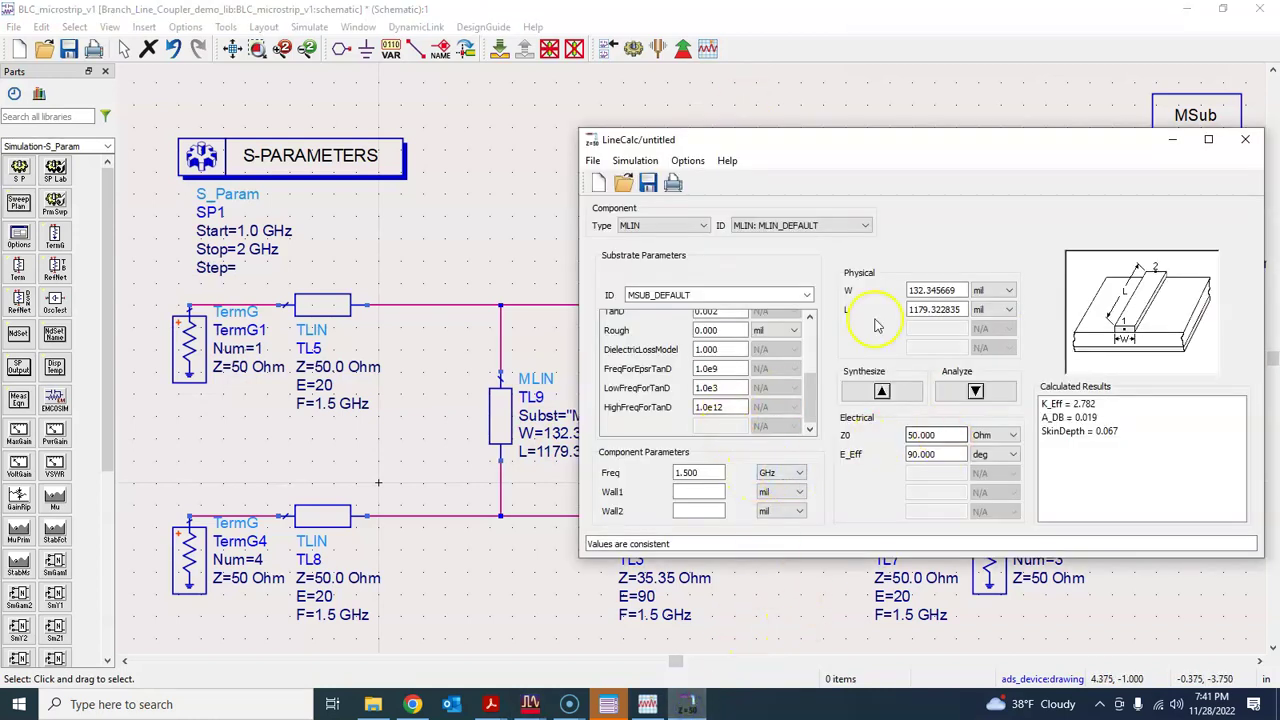
drag(794, 151, 888, 154)
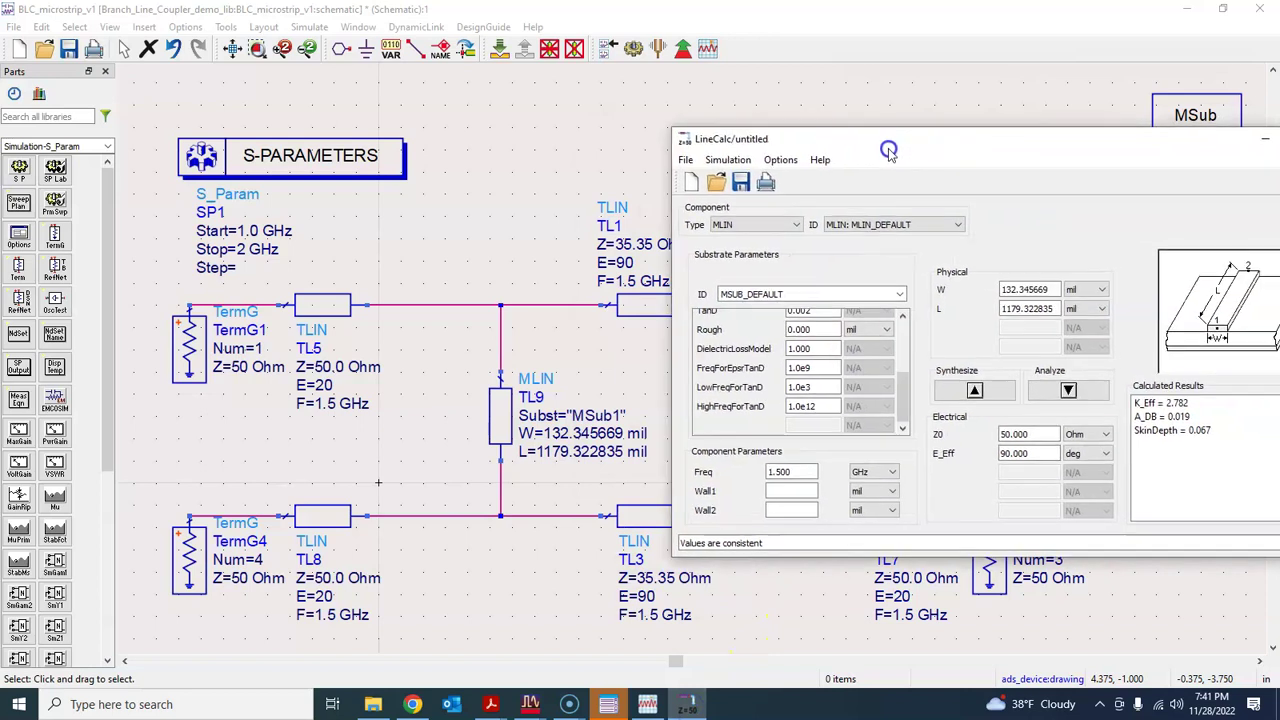
drag(1035, 440, 971, 447)
text(35)
click(974, 394)
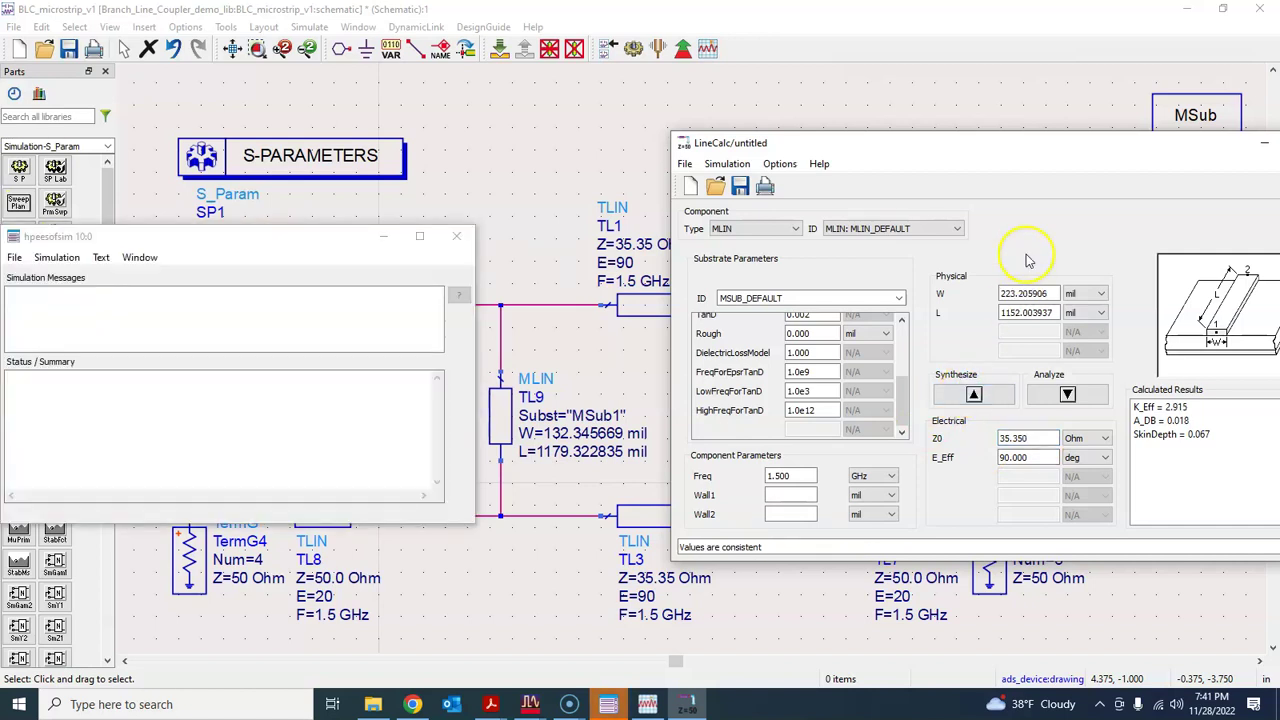
Place the synthesized 35.35 Ohm MLIN in the schematic above TL1.
click(226, 27)
mouse_move(330, 166)
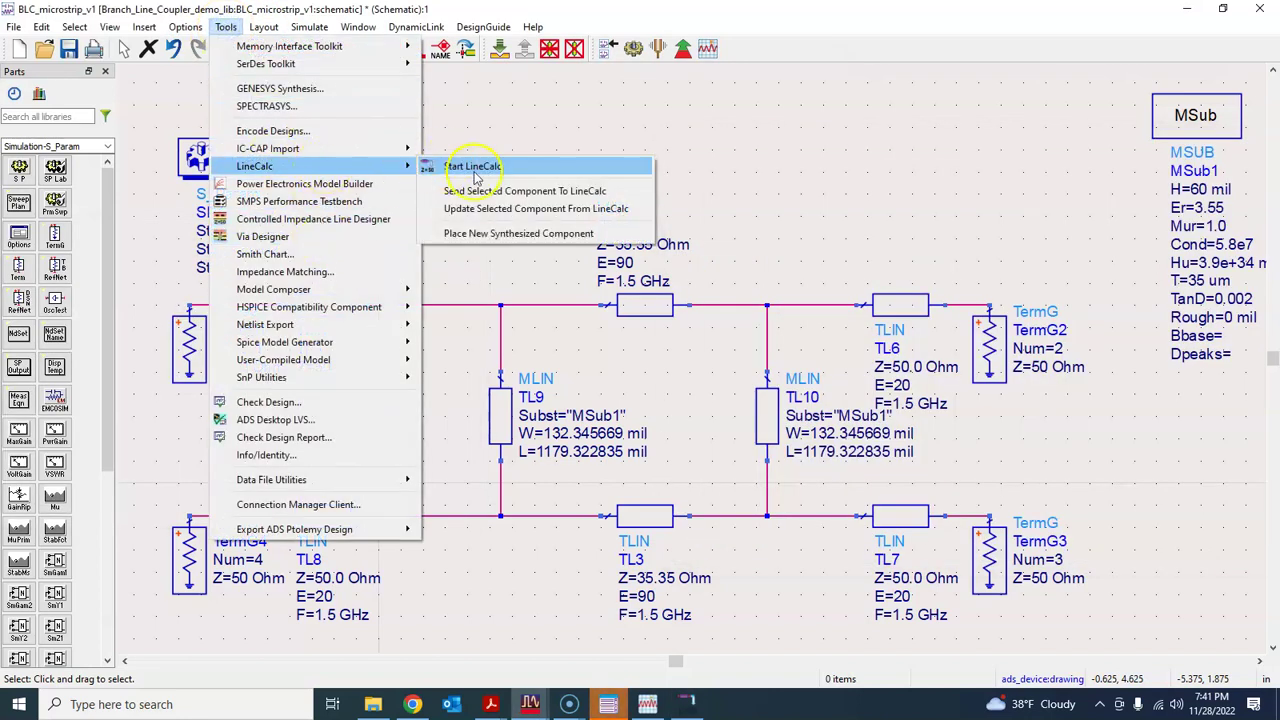
click(491, 233)
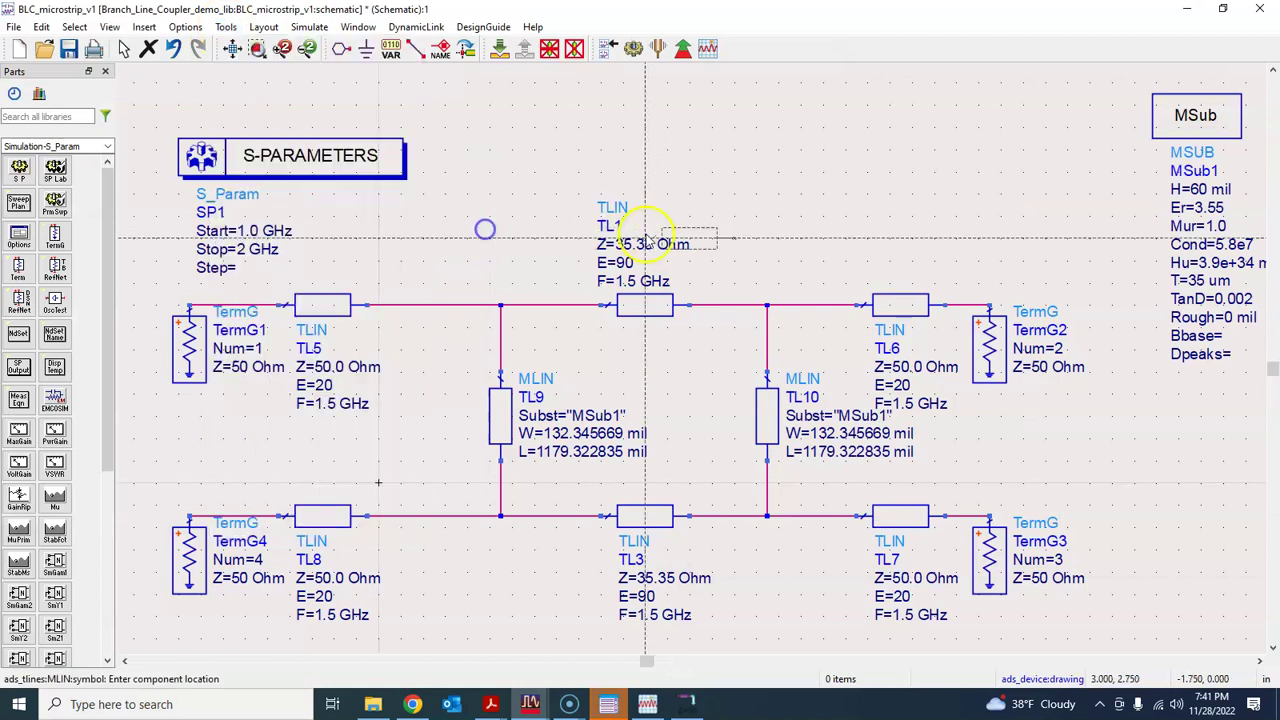
click(600, 158)
drag(643, 150, 641, 98)
Delete the ideal 35.35 Ohm series lines TL1 and TL3.
click(645, 308)
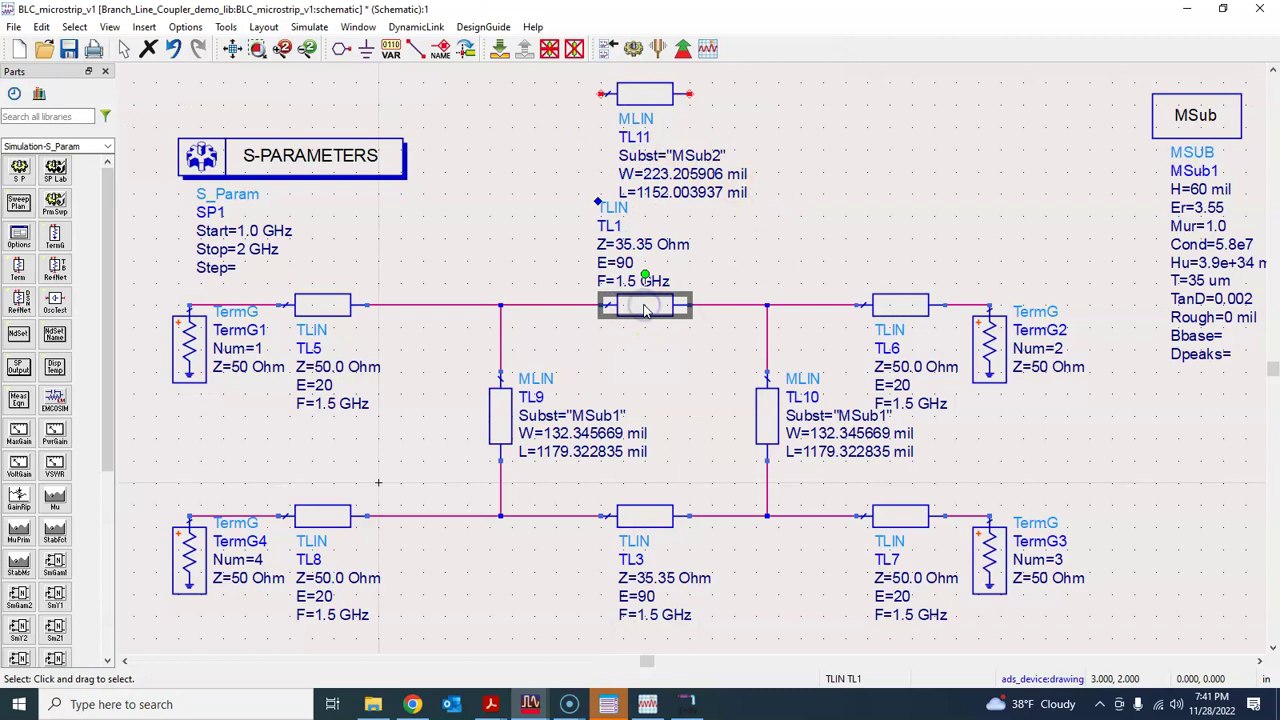
key(Delete)
click(650, 516)
key(Delete)
Move the 35.35 Ohm MLIN into the upper series gap and paste a copy into the lower one.
drag(641, 100, 638, 310)
key(ctrl+c)
key(ctrl+v)
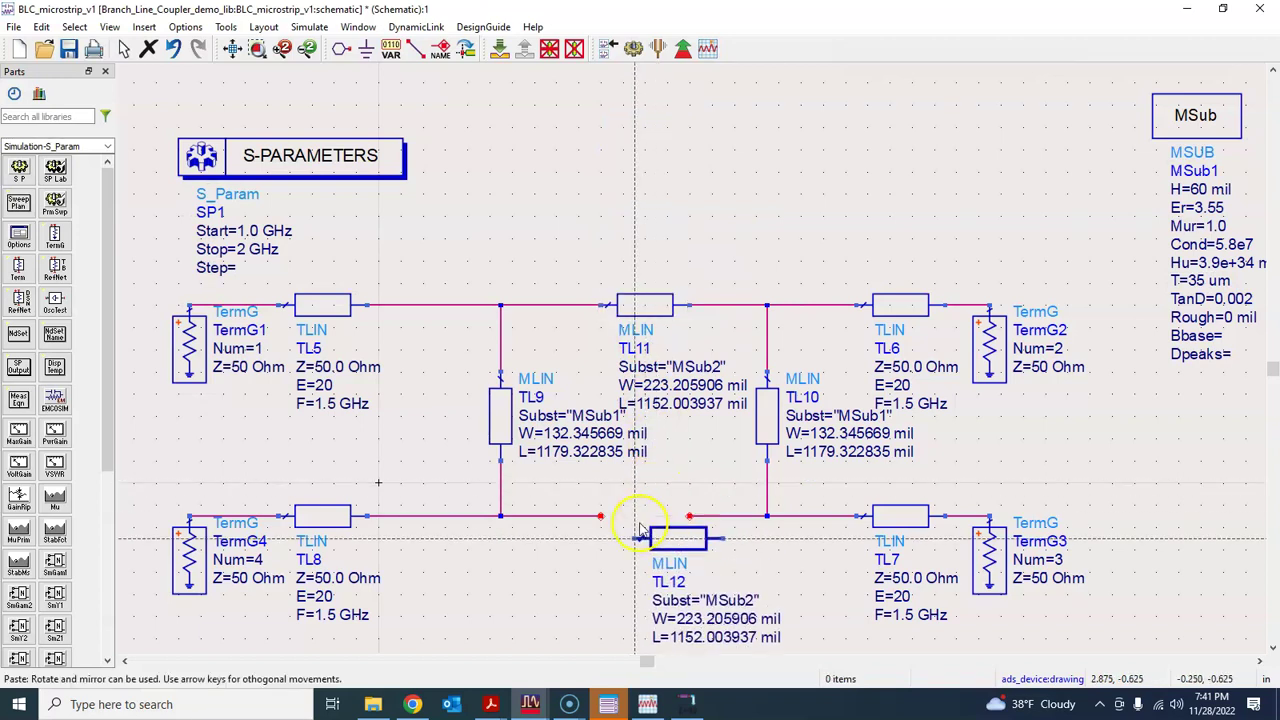
click(603, 520)
key(Escape)
Close the simulation status window and delete the duplicate substrate block MSub2.
click(683, 48)
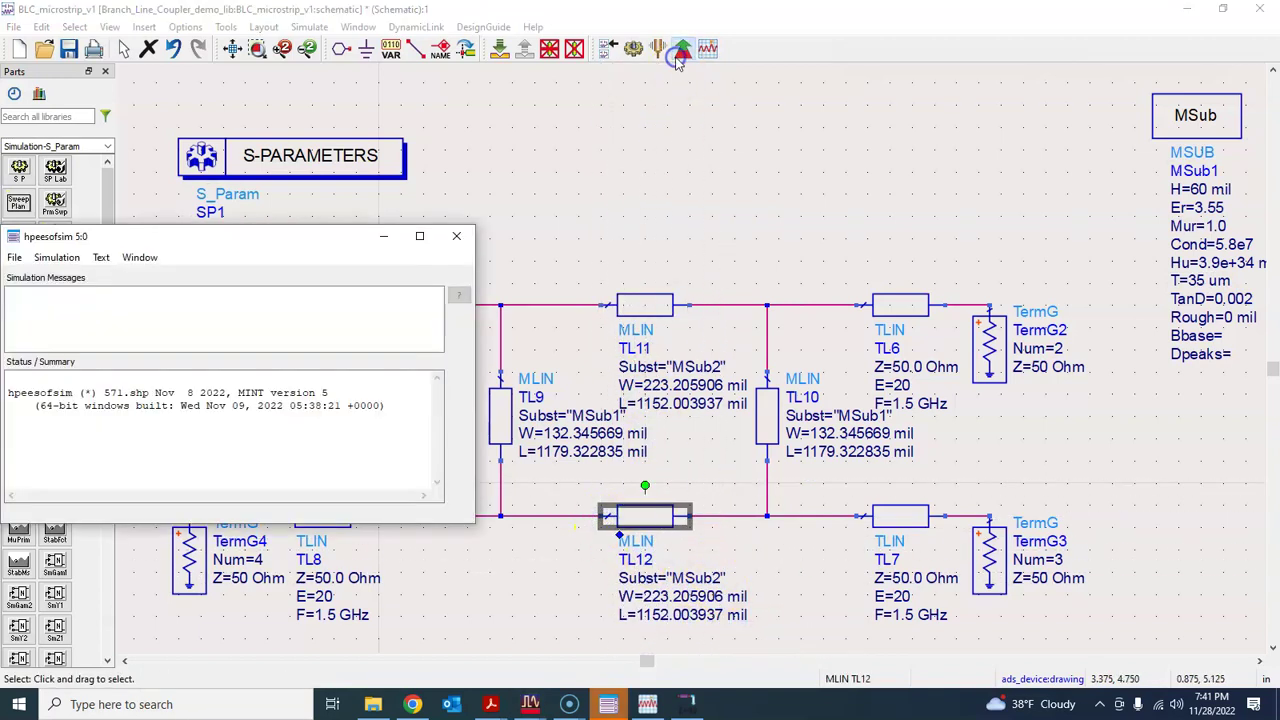
click(457, 236)
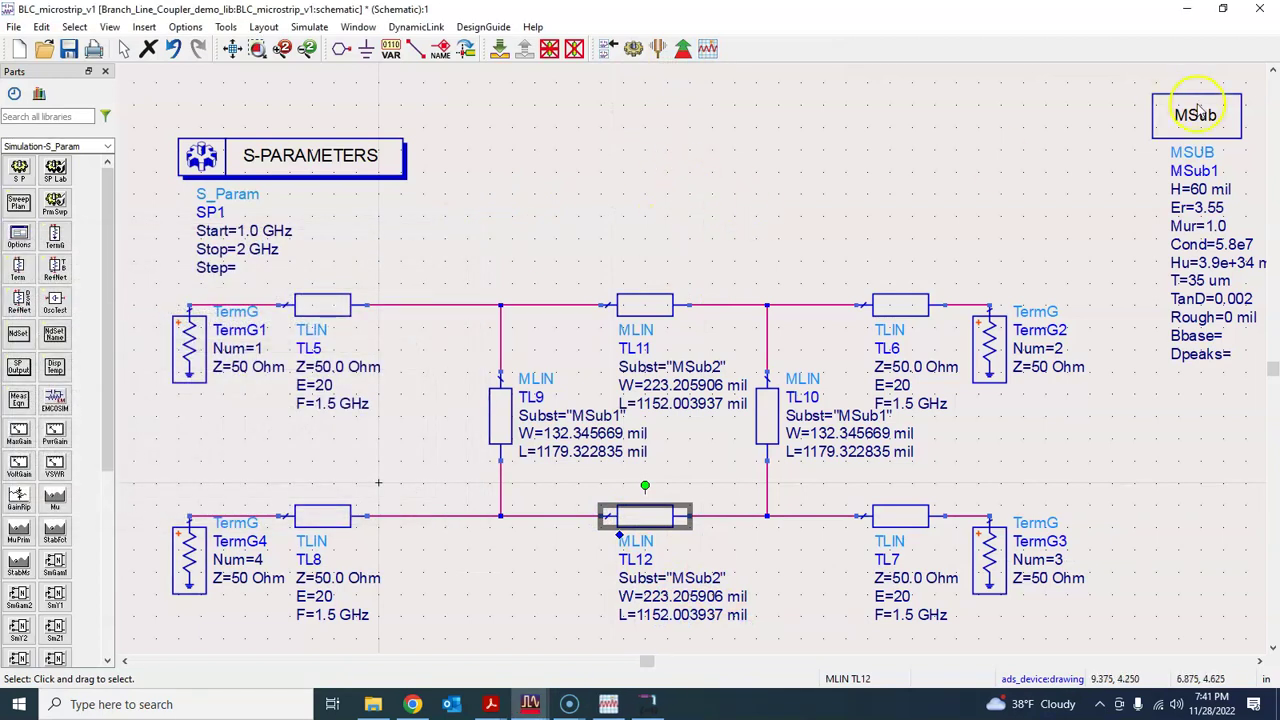
click(233, 48)
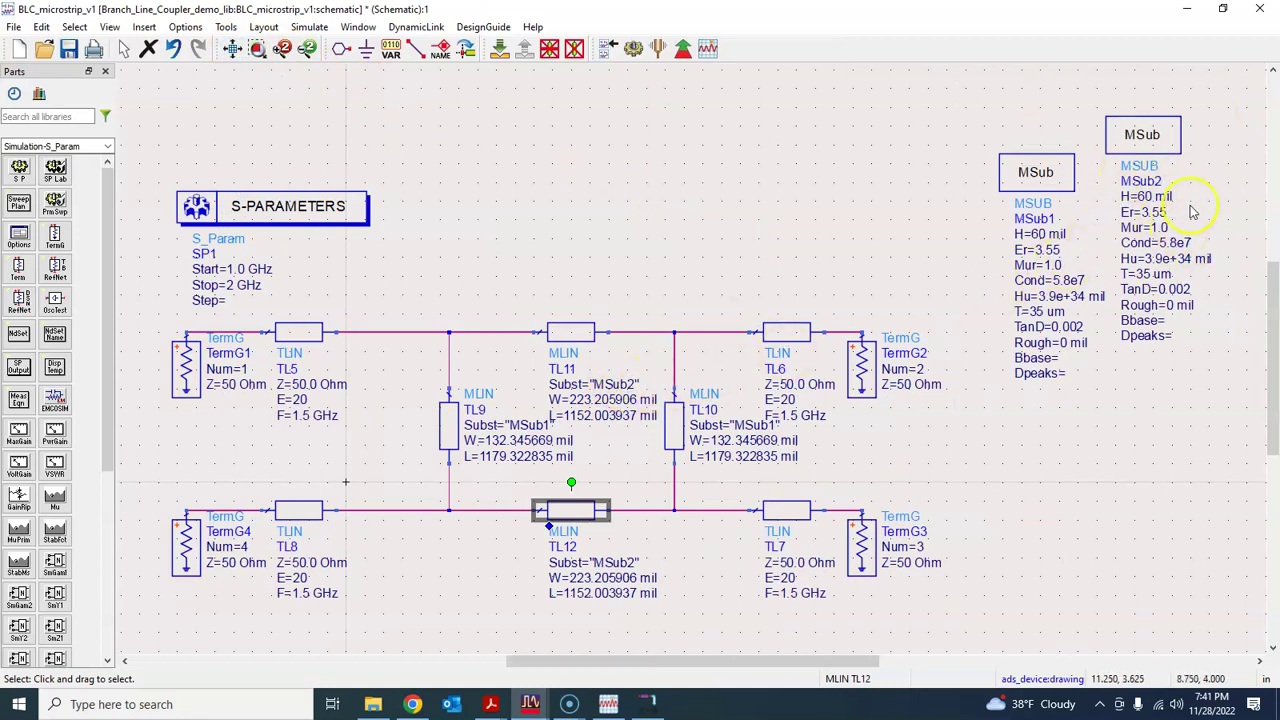
click(1165, 145)
key(Delete)
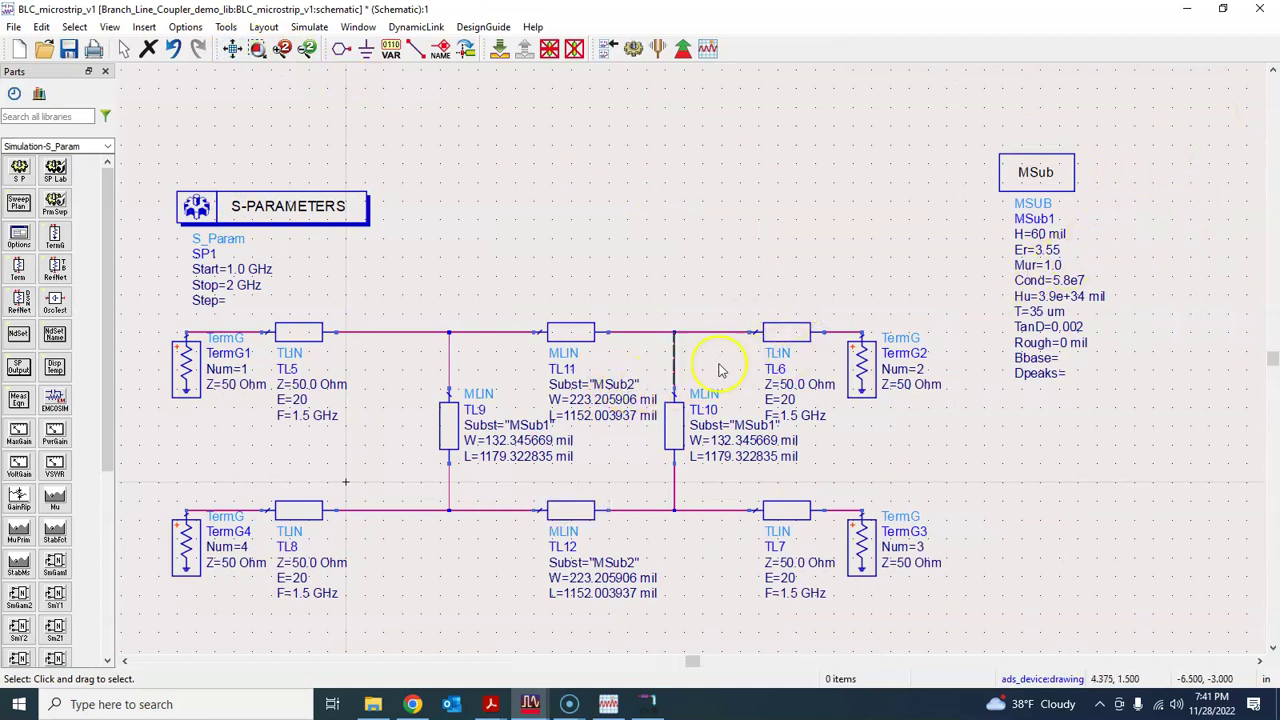
Set the substrate of both 35.35 Ohm MLIN lines to "MSub1" and move the MSub1 block down beside the coupler.
double_click(624, 382)
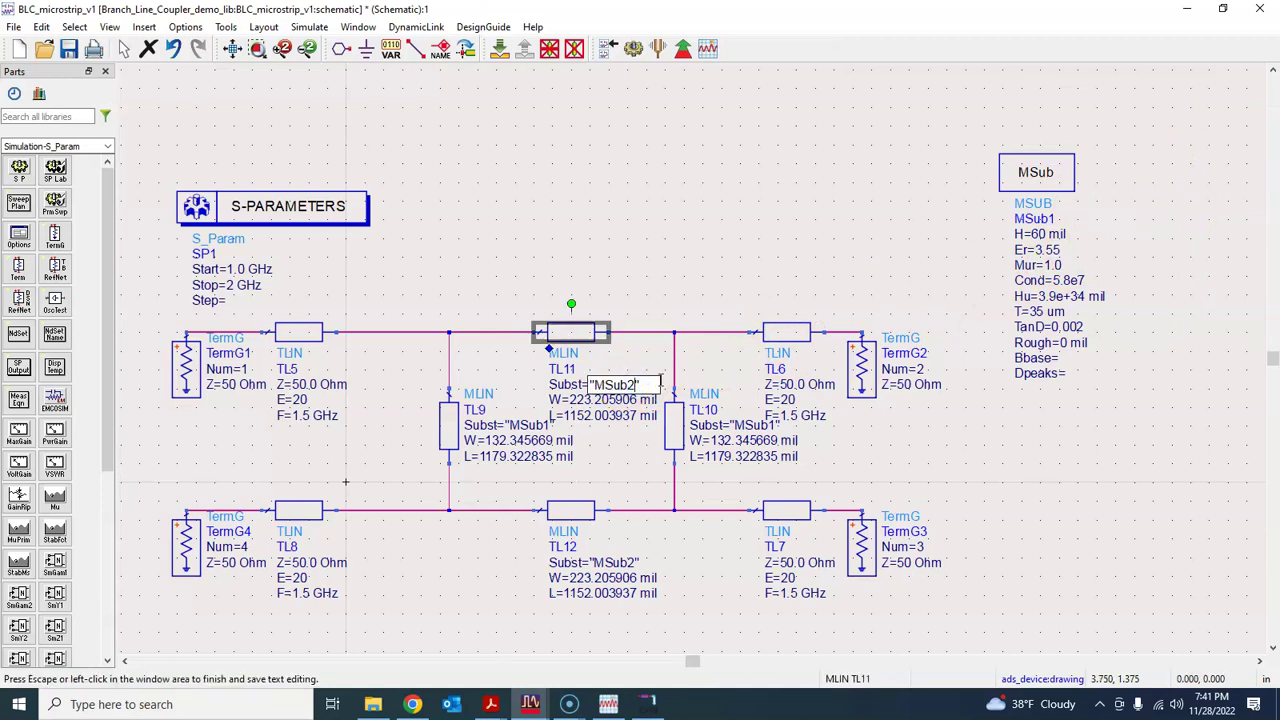
click(668, 575)
double_click(630, 564)
click(632, 563)
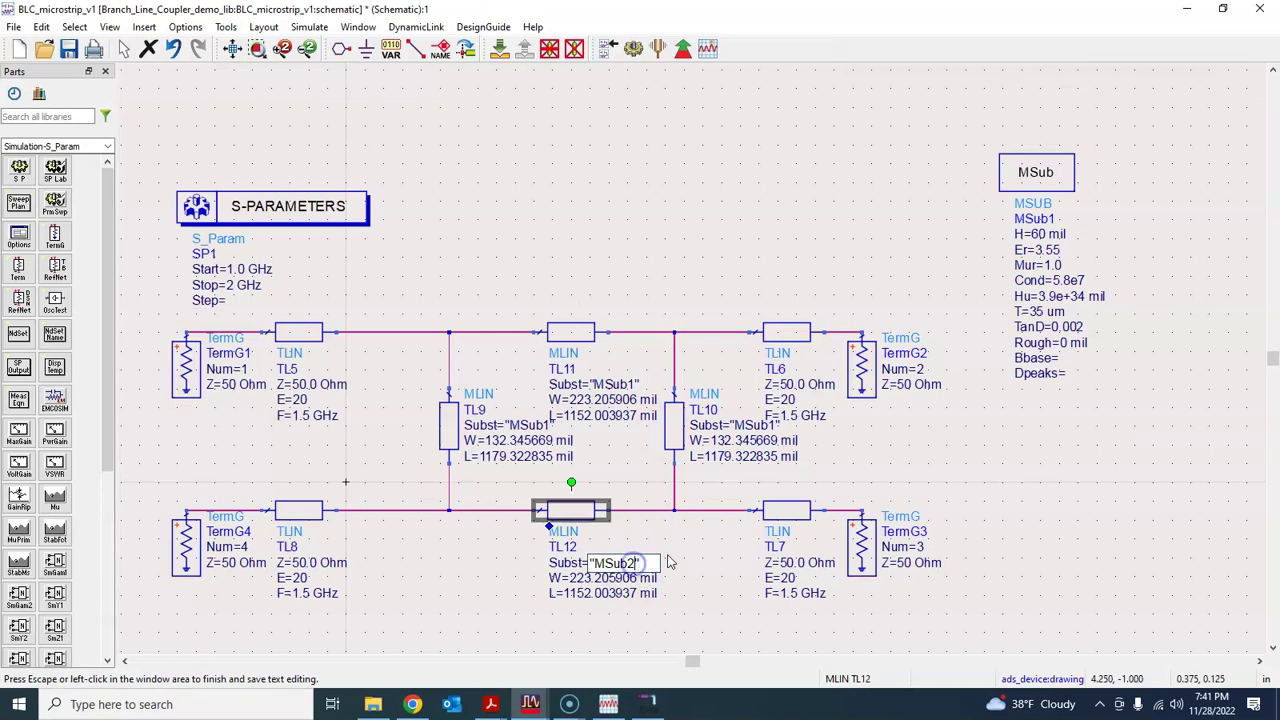
click(670, 564)
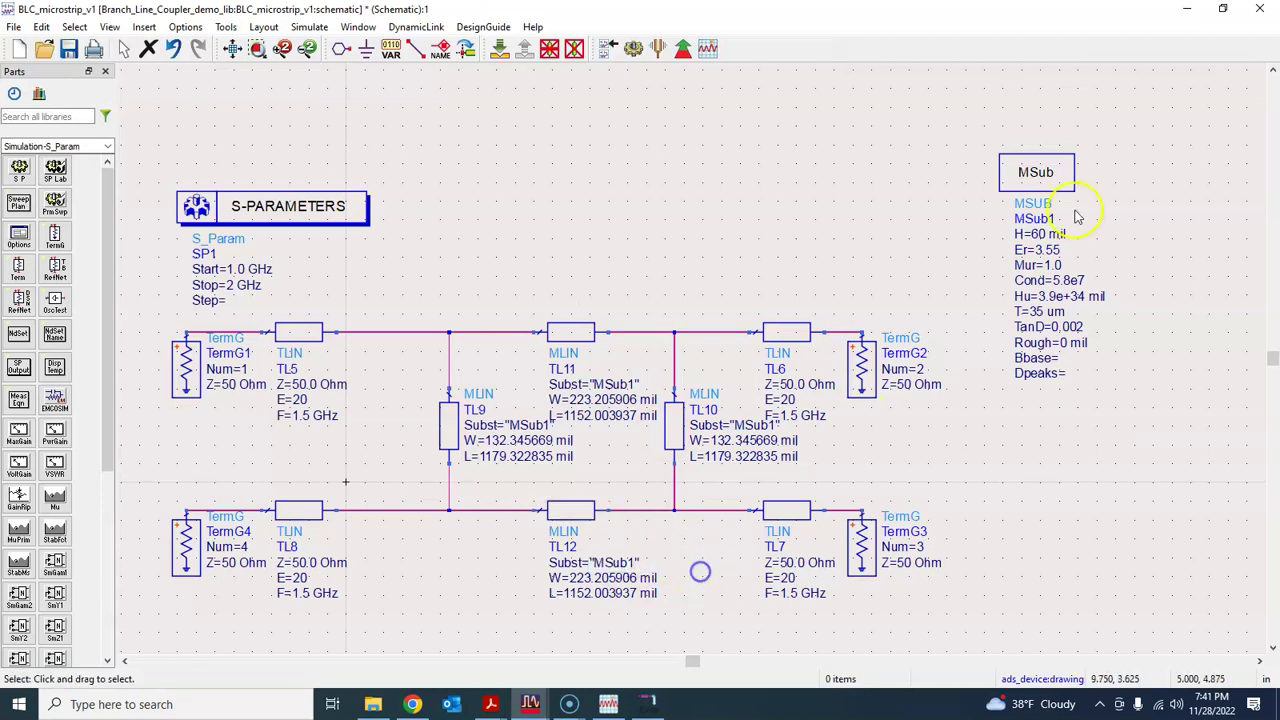
drag(1036, 176, 1044, 326)
click(929, 277)
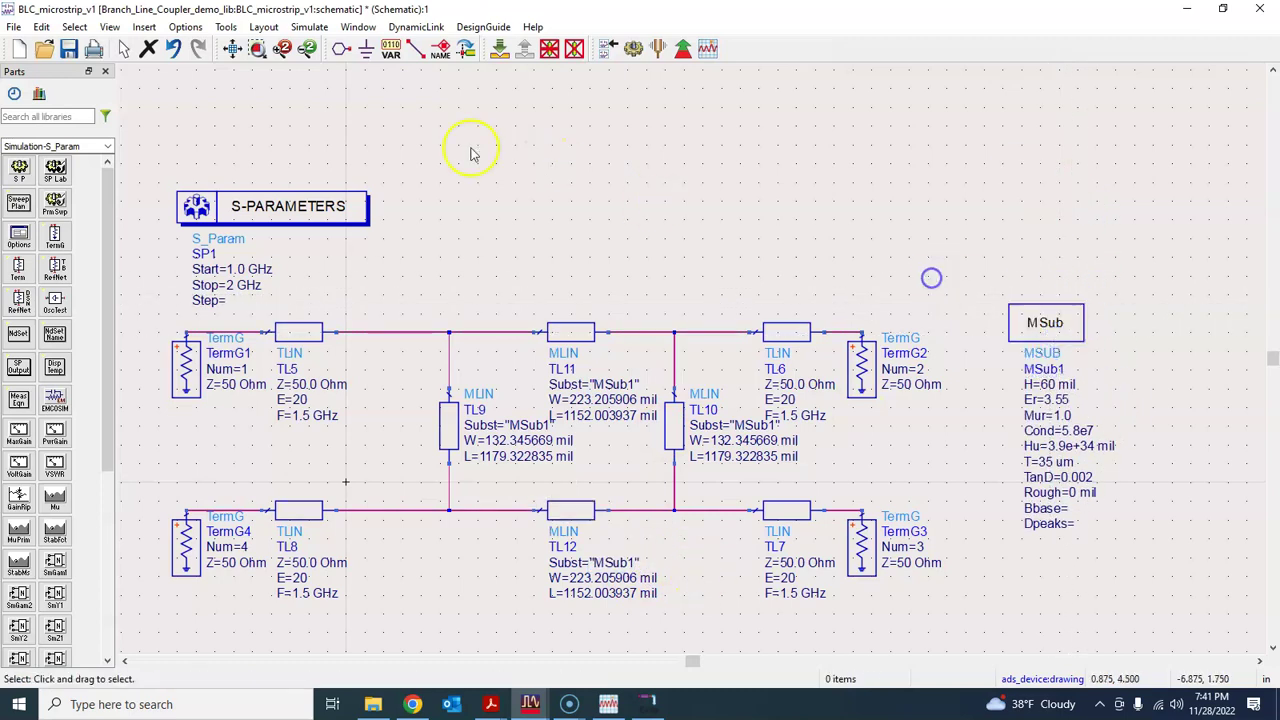
Synthesize the 50 Ohm, 20 degree feed line as an MLIN at 1.5 GHz in LineCalc.
click(233, 48)
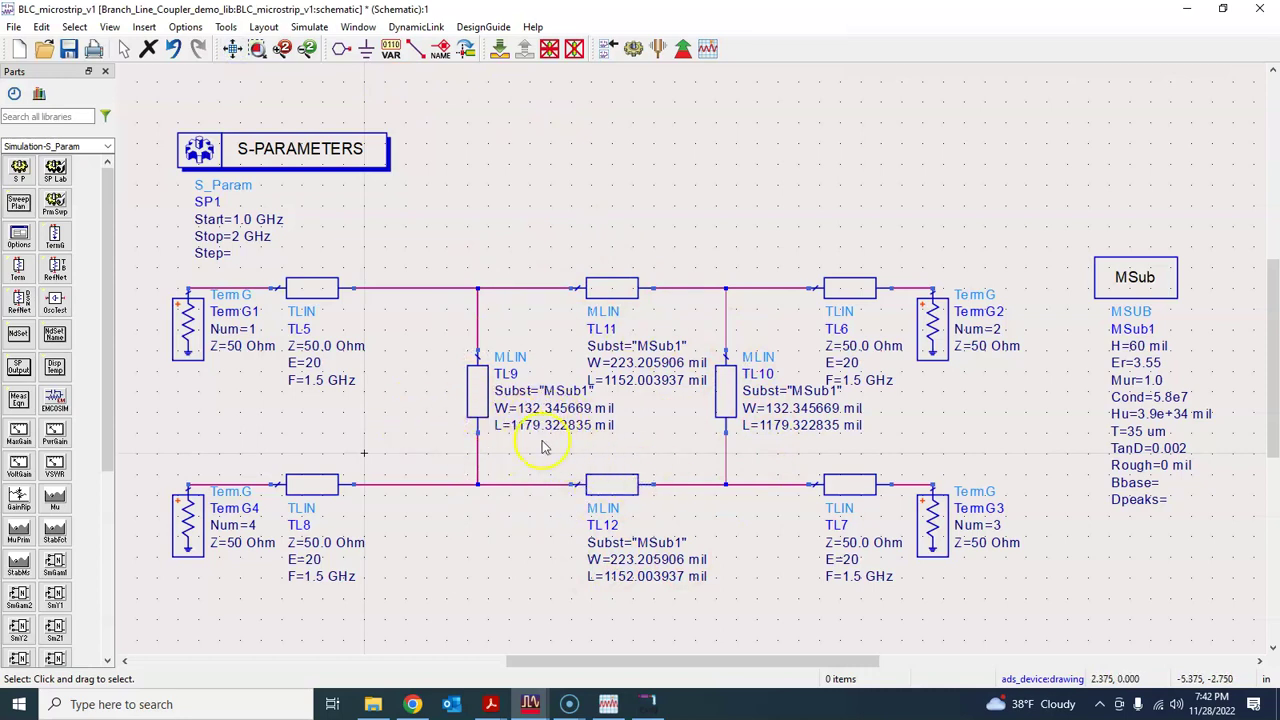
click(648, 702)
drag(806, 157, 713, 130)
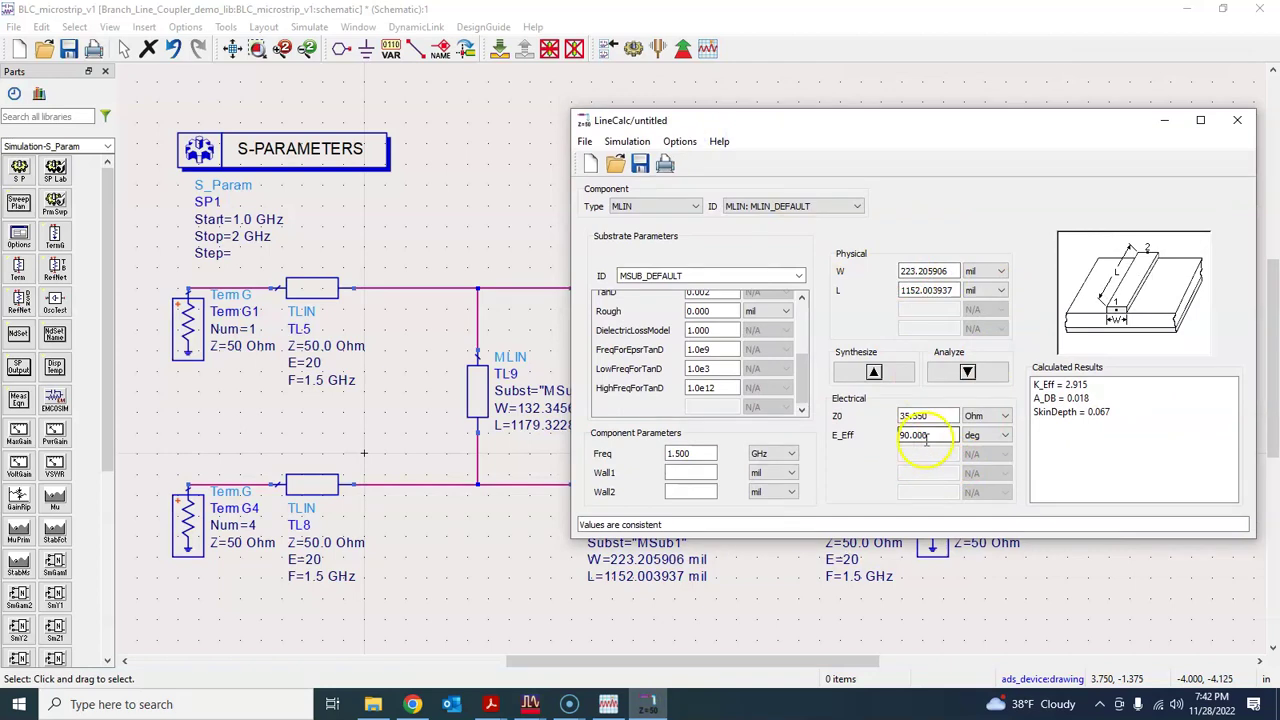
drag(960, 416, 904, 416)
text(50)
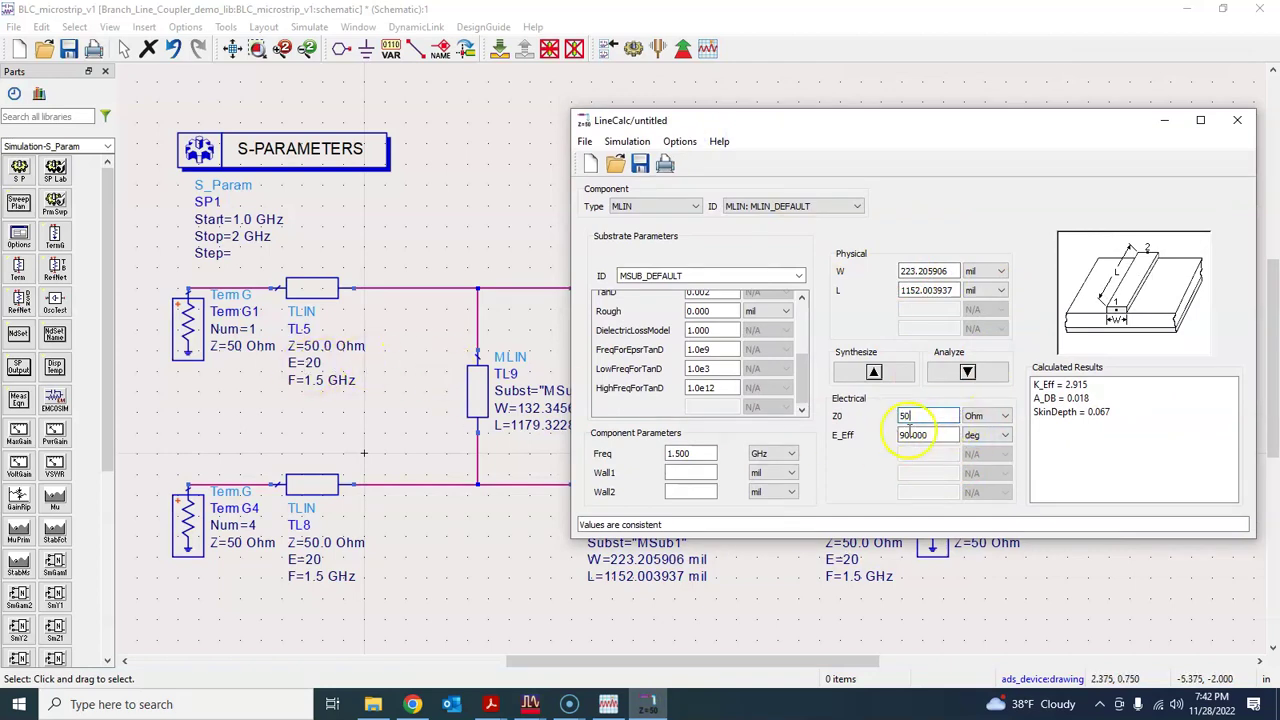
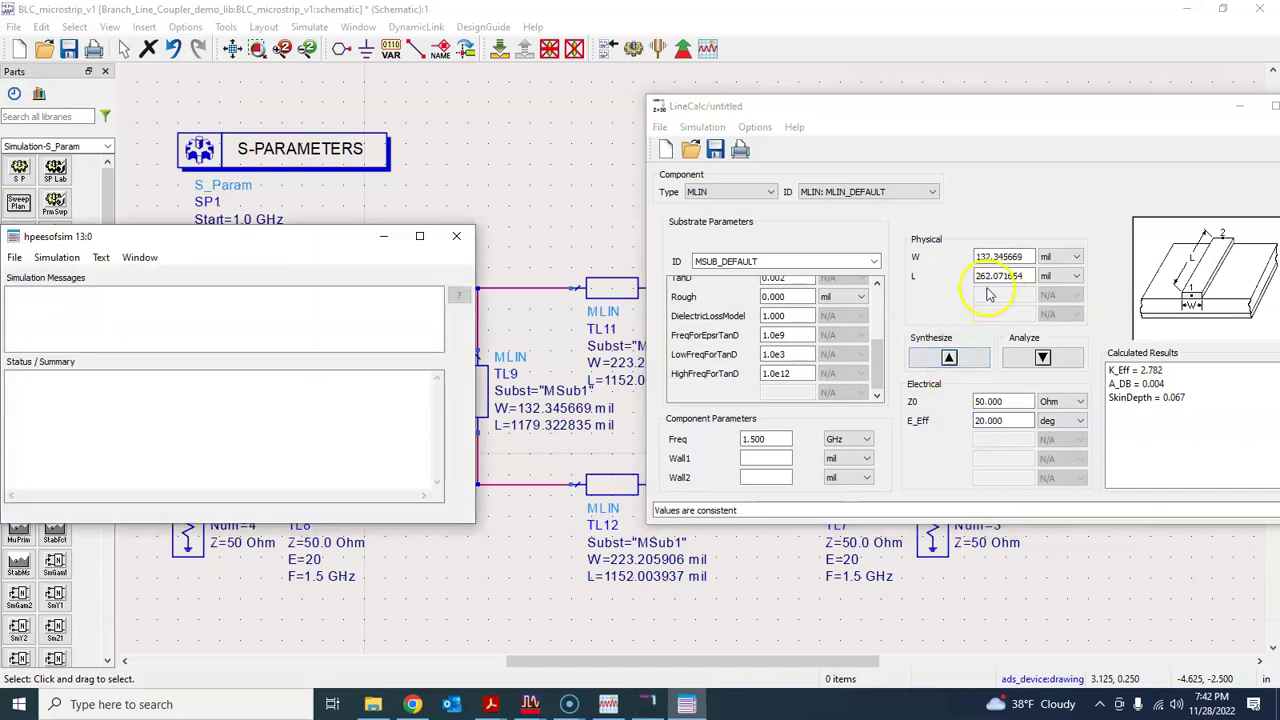
click(383, 236)
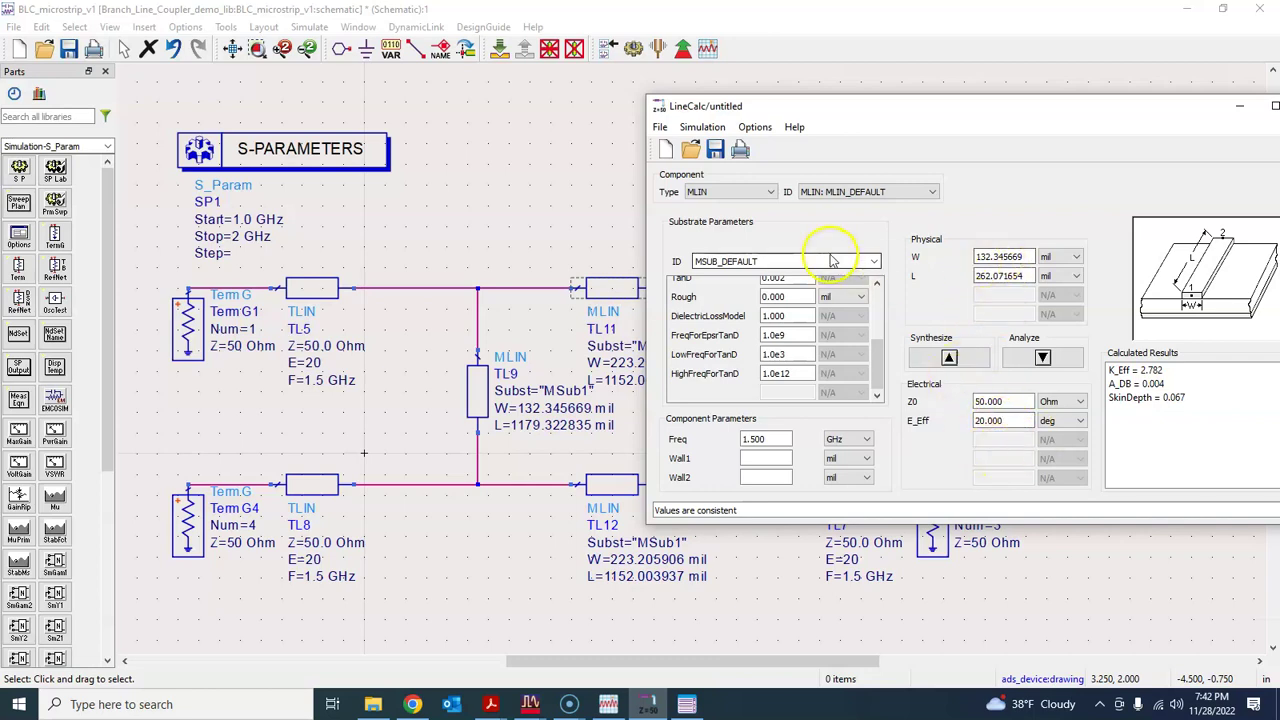
drag(767, 109, 661, 105)
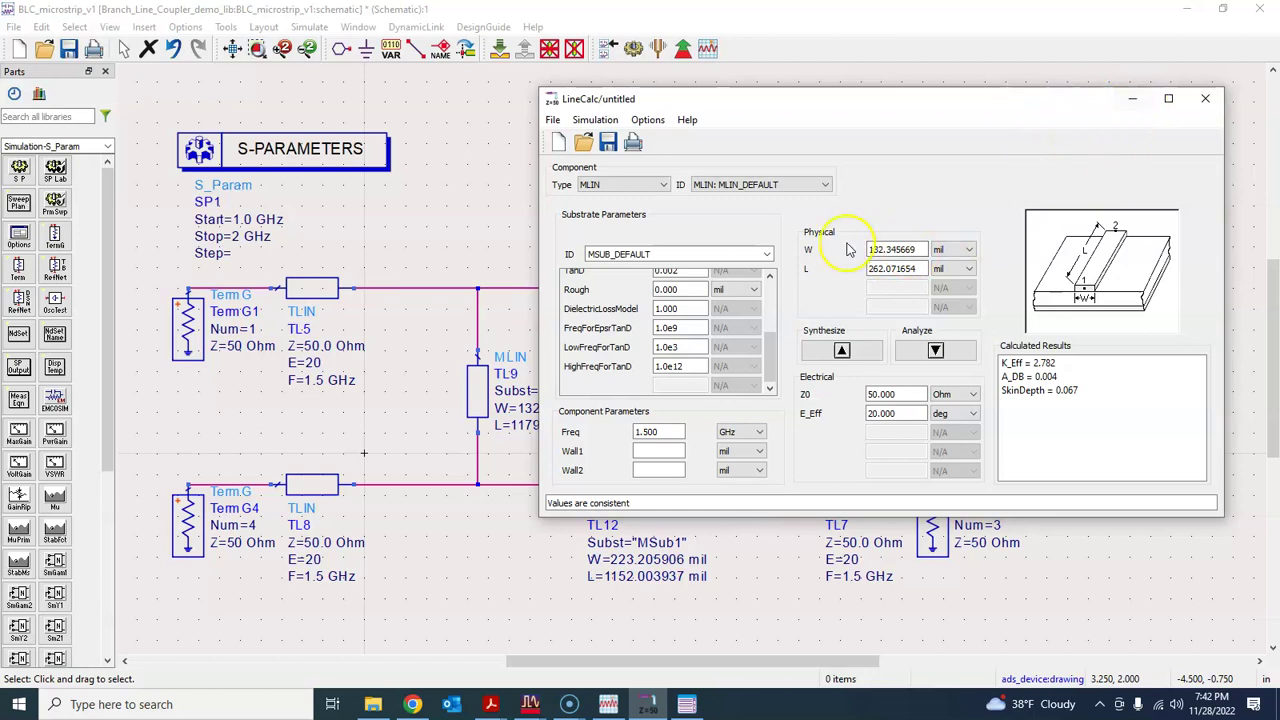
click(1133, 99)
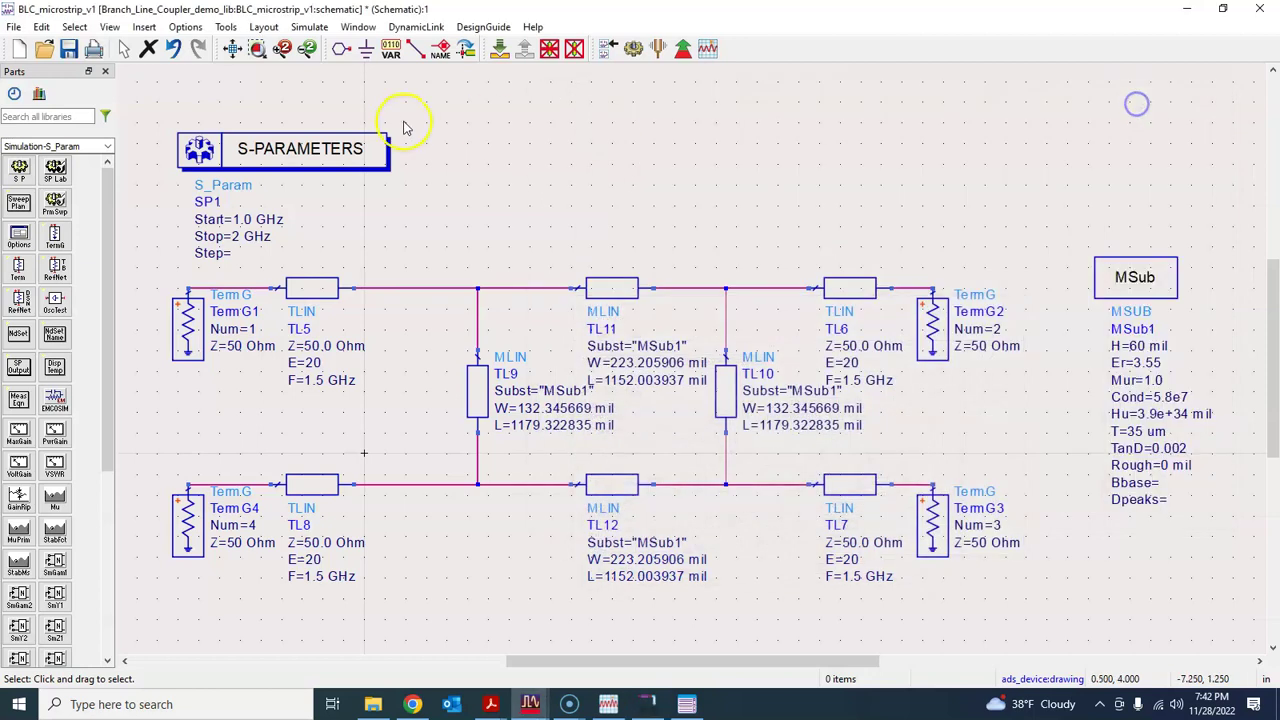
Place the newly synthesized MLIN above the coupler and delete the duplicate substrate block MSub2.
click(312, 28)
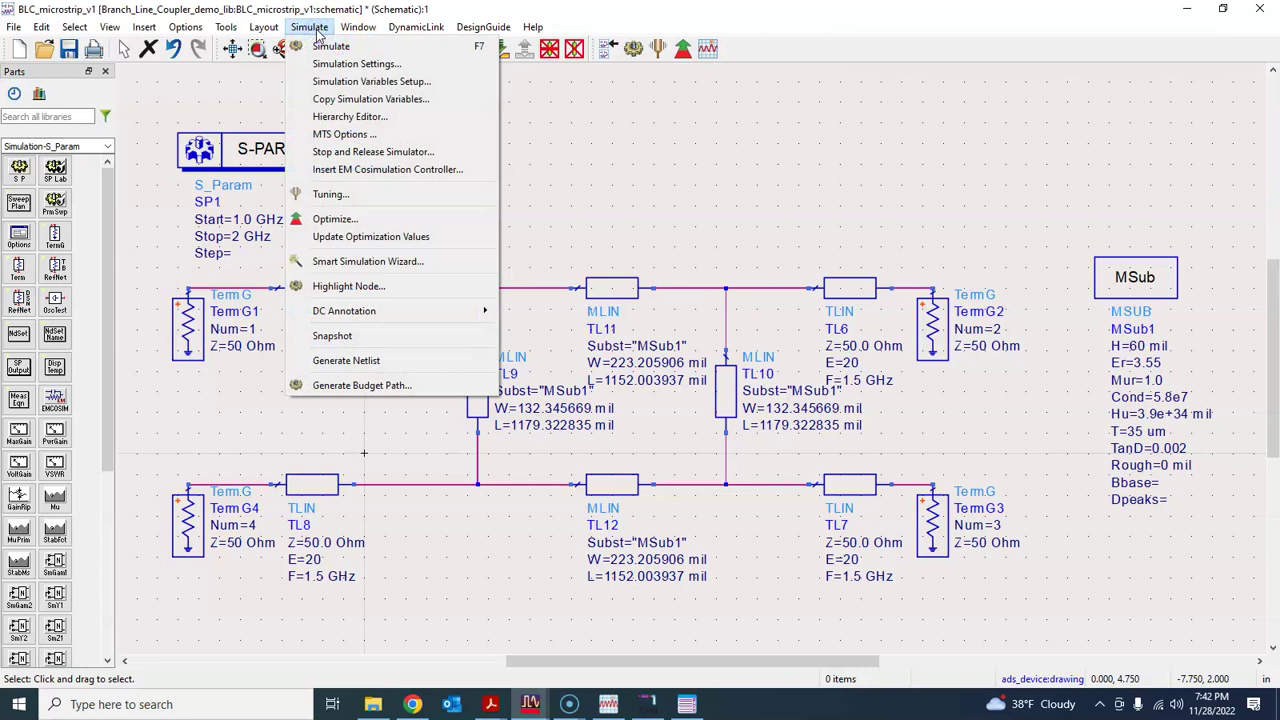
click(264, 28)
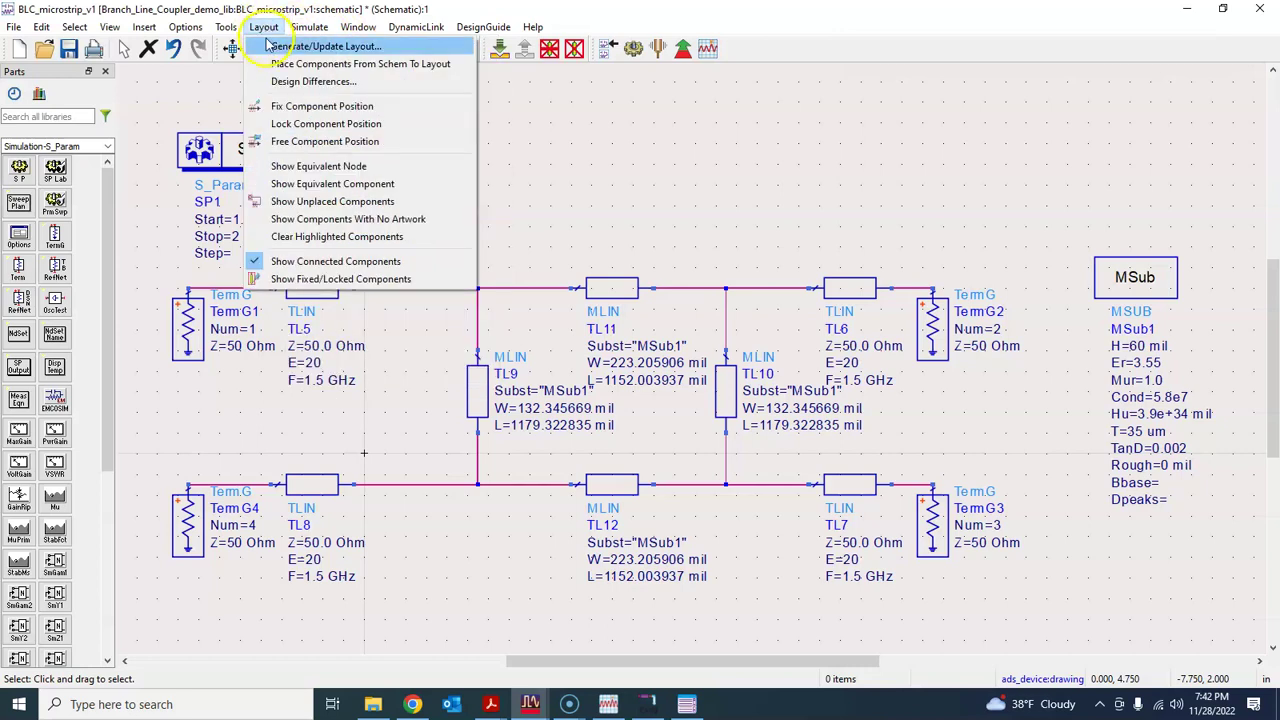
click(225, 27)
mouse_move(307, 168)
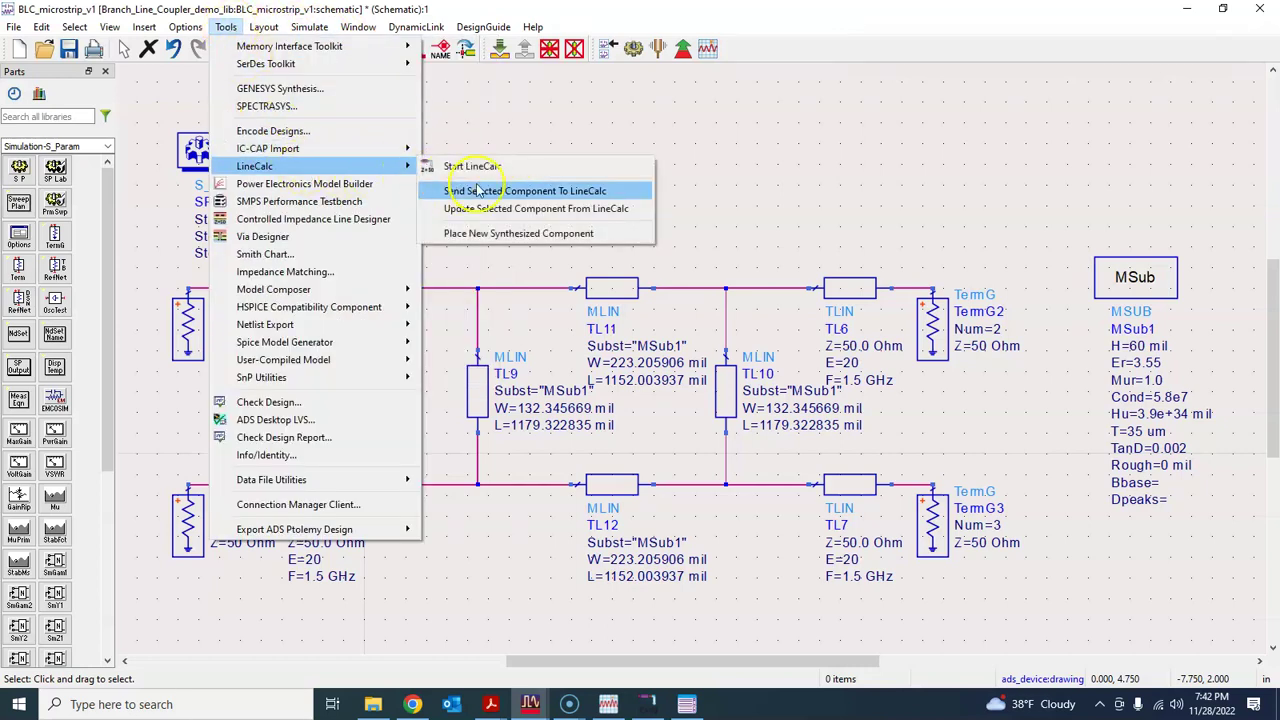
click(700, 231)
click(507, 148)
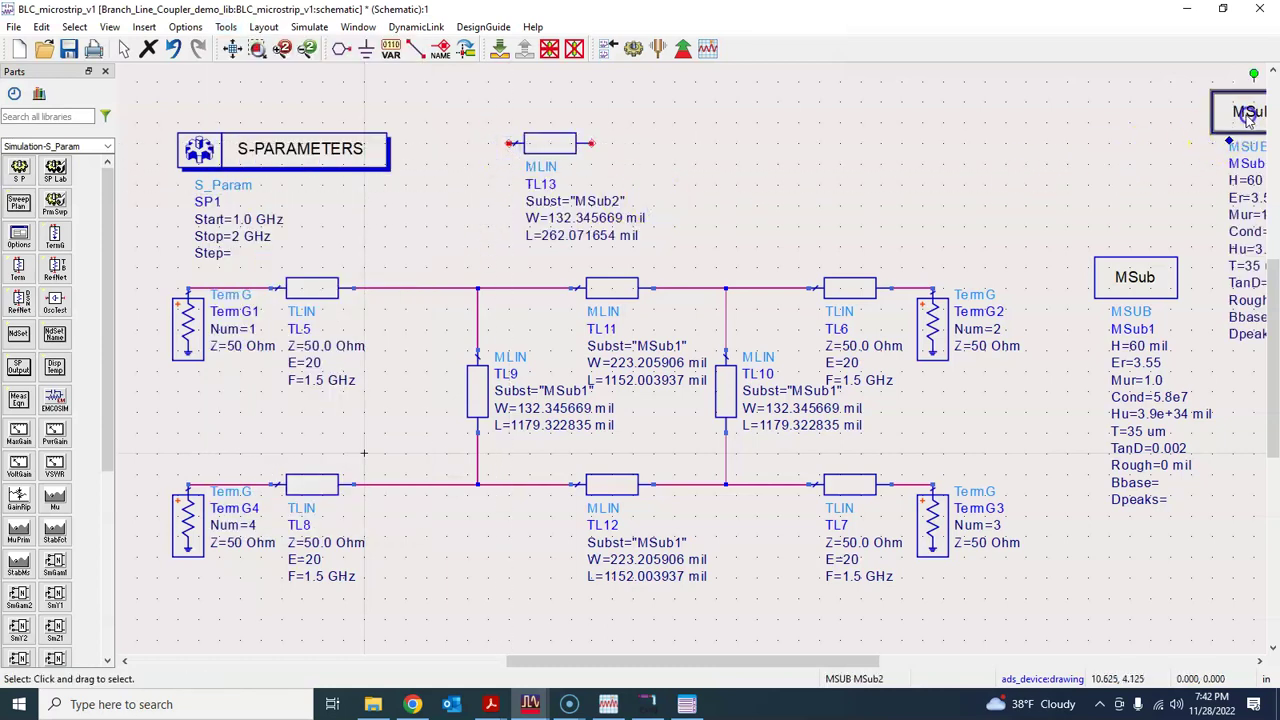
click(1220, 138)
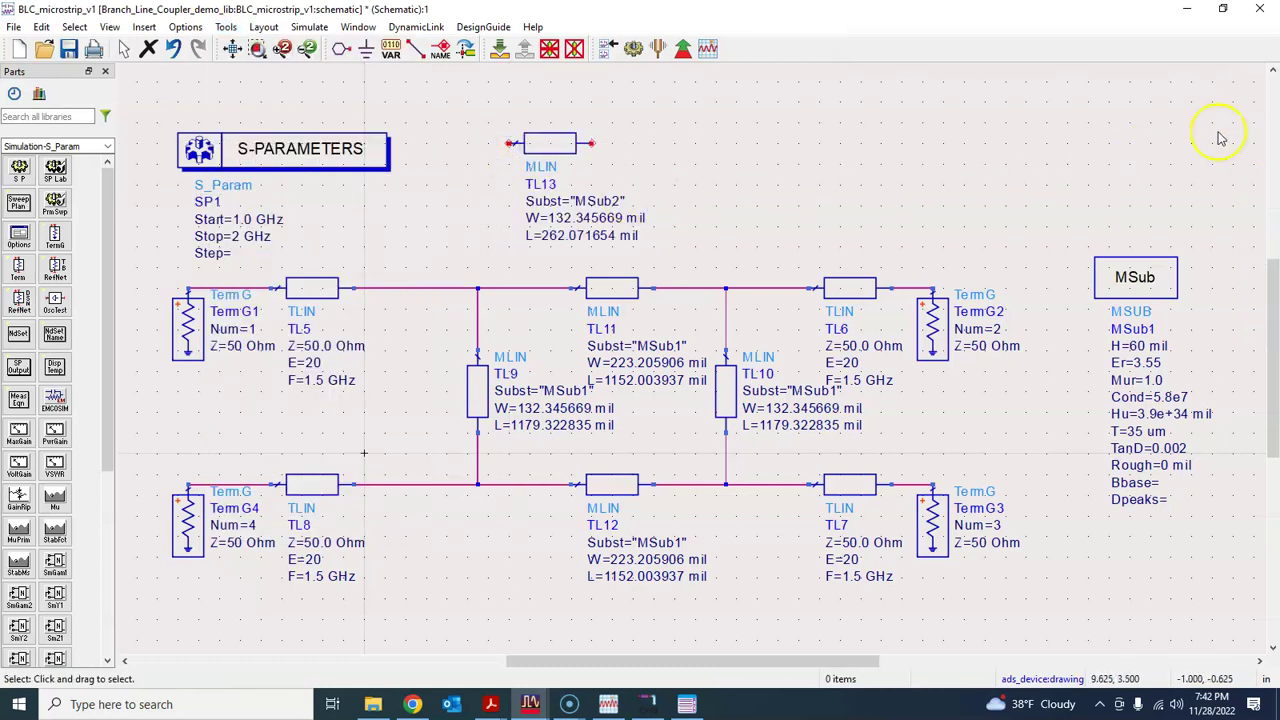
Delete the four ideal 50 Ohm feed lines TL5, TL8, TL6 and TL7.
click(320, 292)
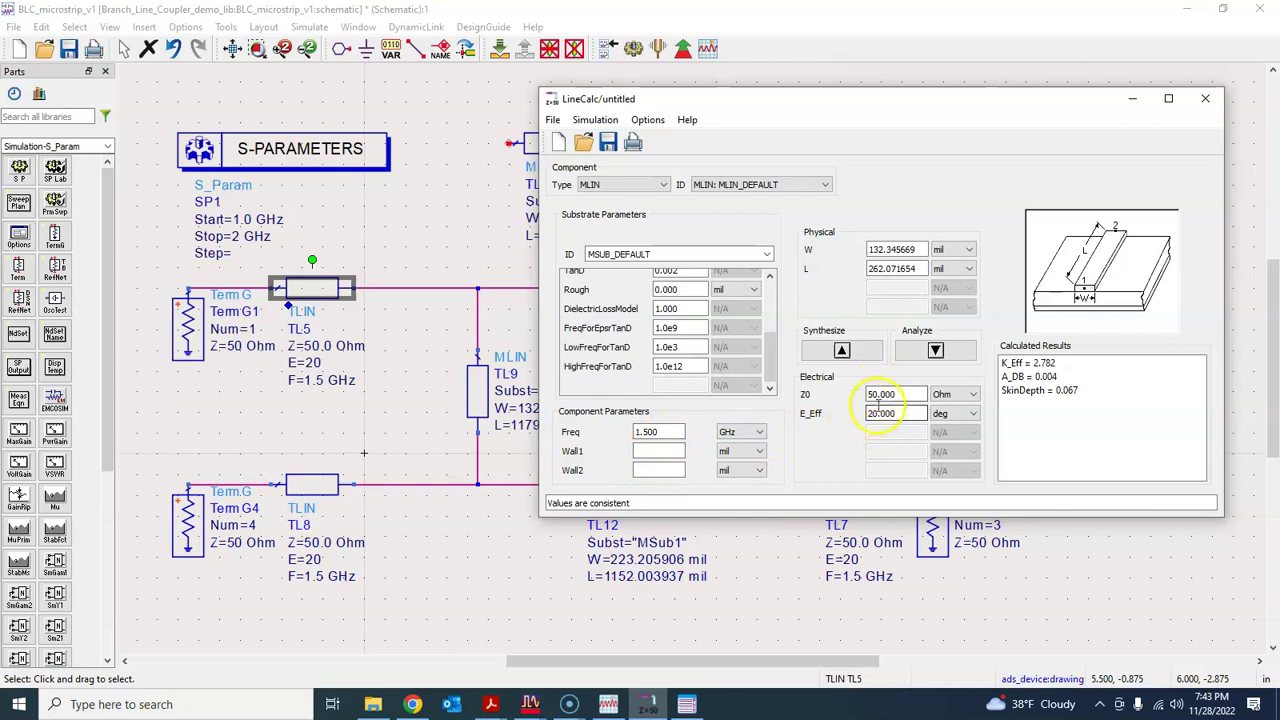
click(1129, 100)
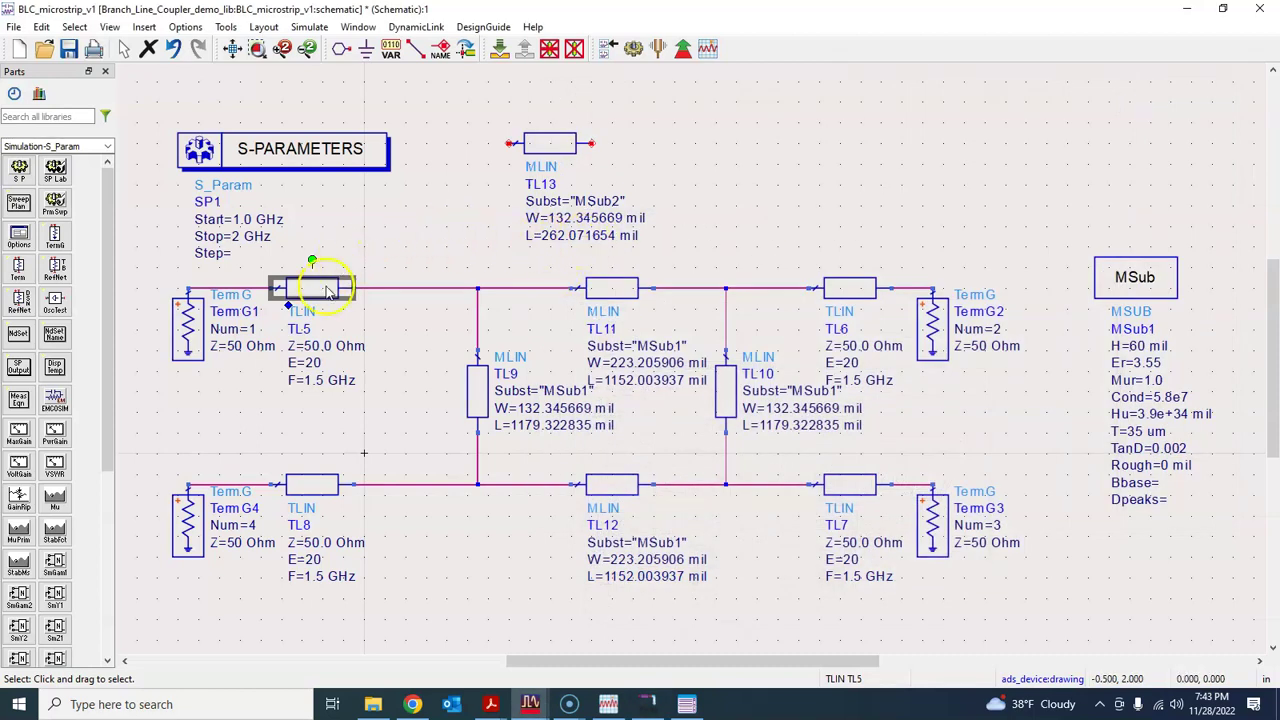
key(Delete)
click(318, 476)
key(Delete)
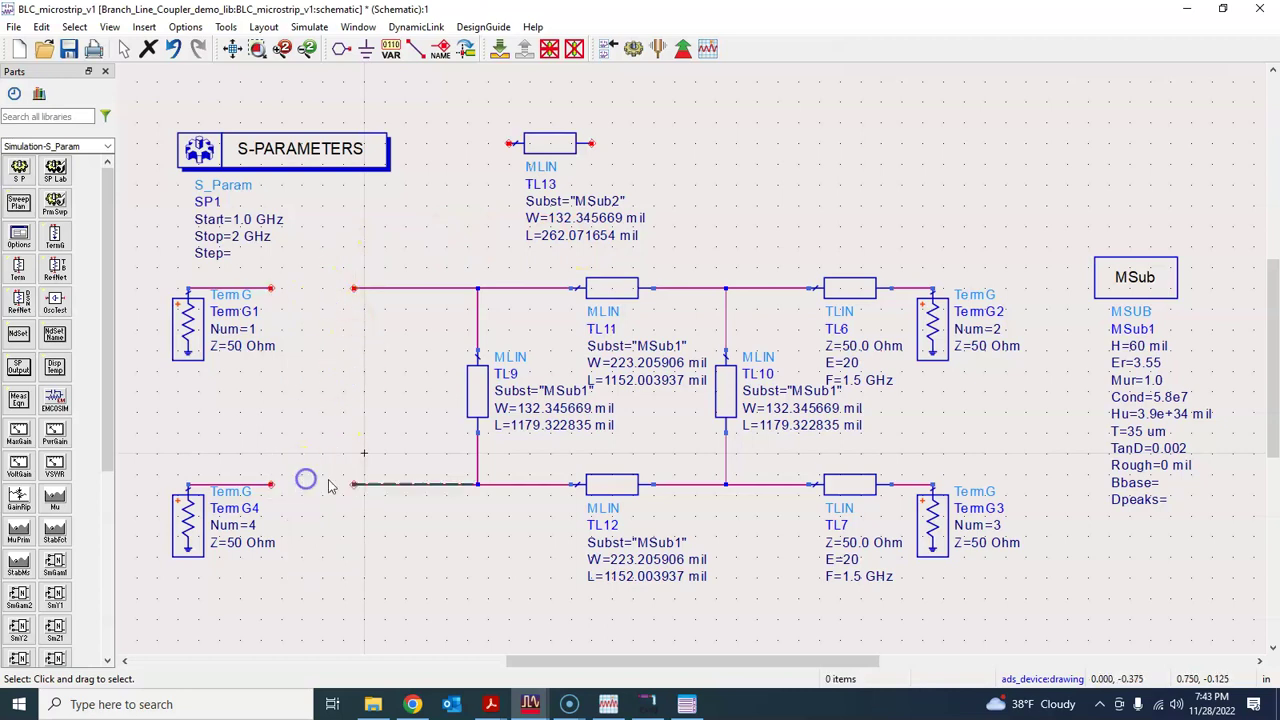
click(855, 289)
key(Delete)
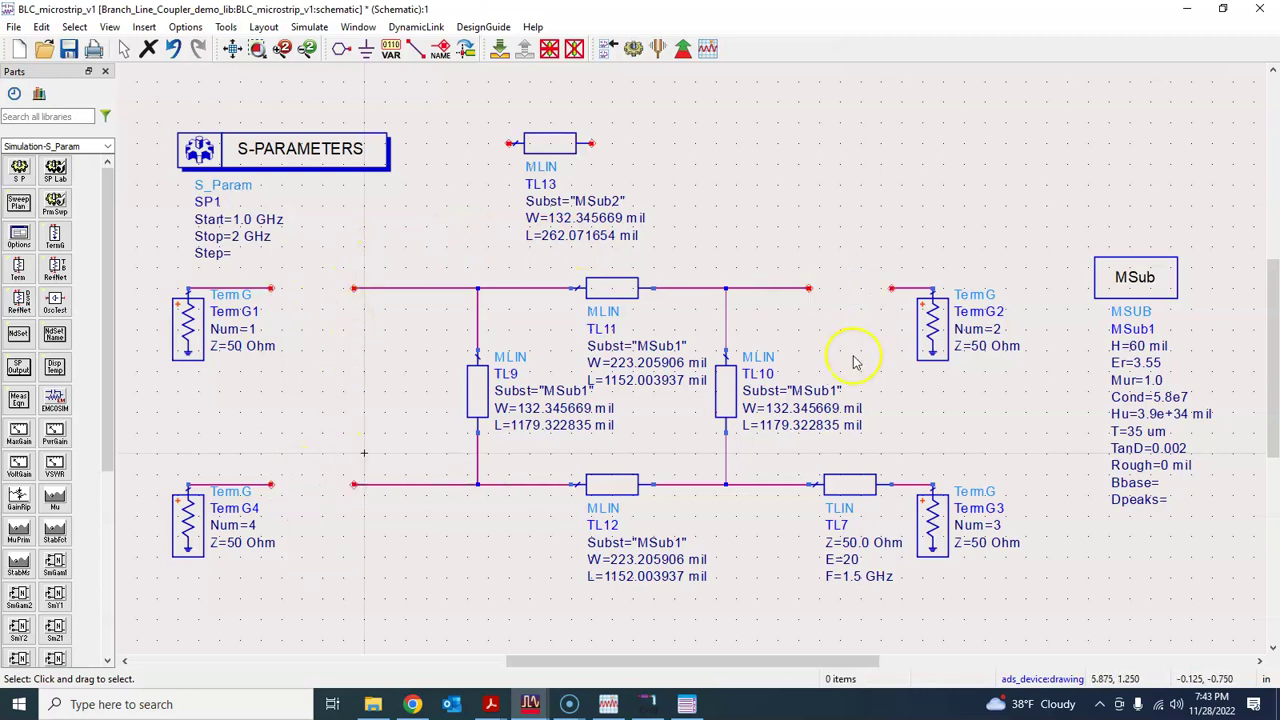
click(869, 498)
key(Delete)
Move the 50 Ohm MLIN into the feed gap at port 1 and paste copies into the gaps at ports 2, 3 and 4.
drag(553, 148, 313, 291)
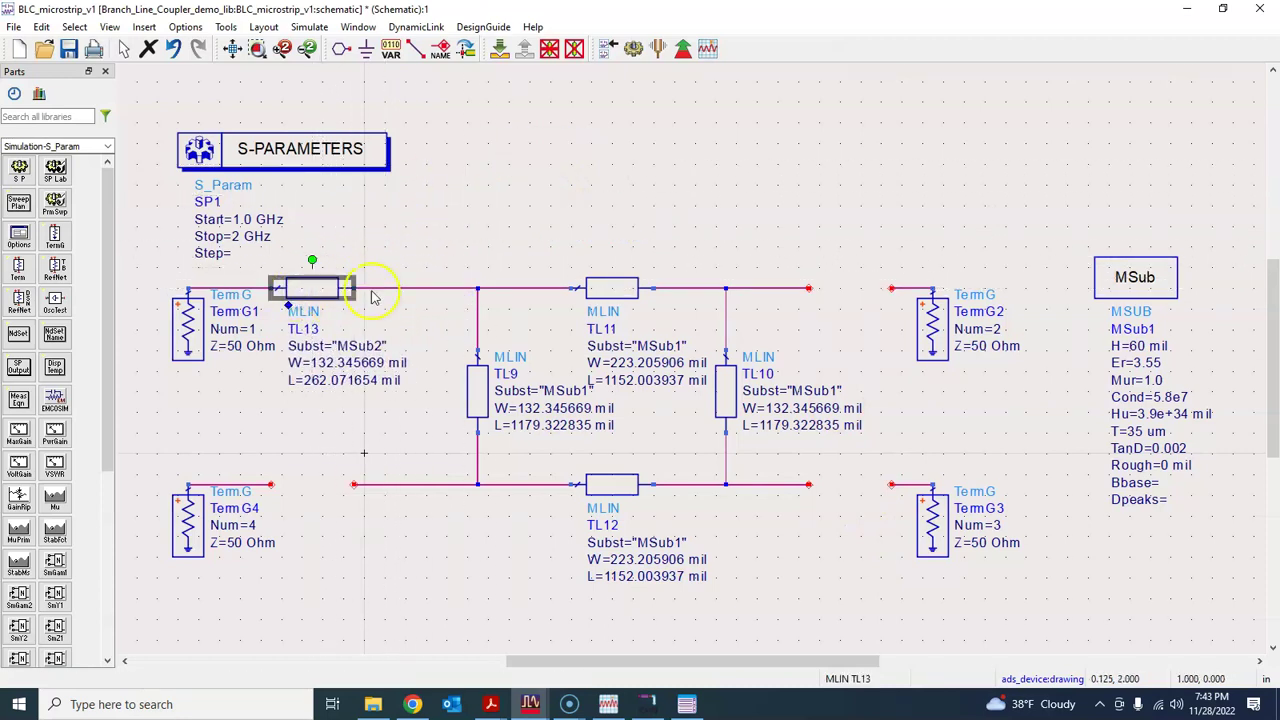
click(434, 244)
key(ctrl+v)
click(814, 297)
click(813, 487)
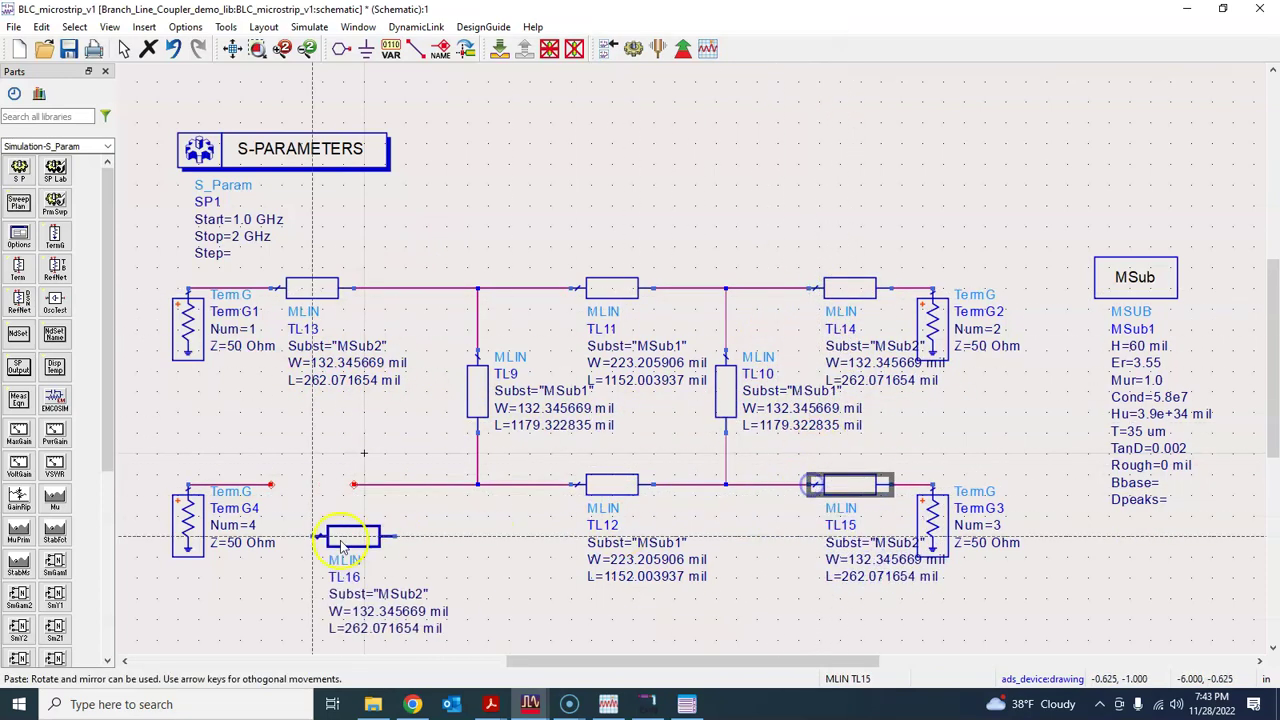
click(275, 487)
key(Escape)
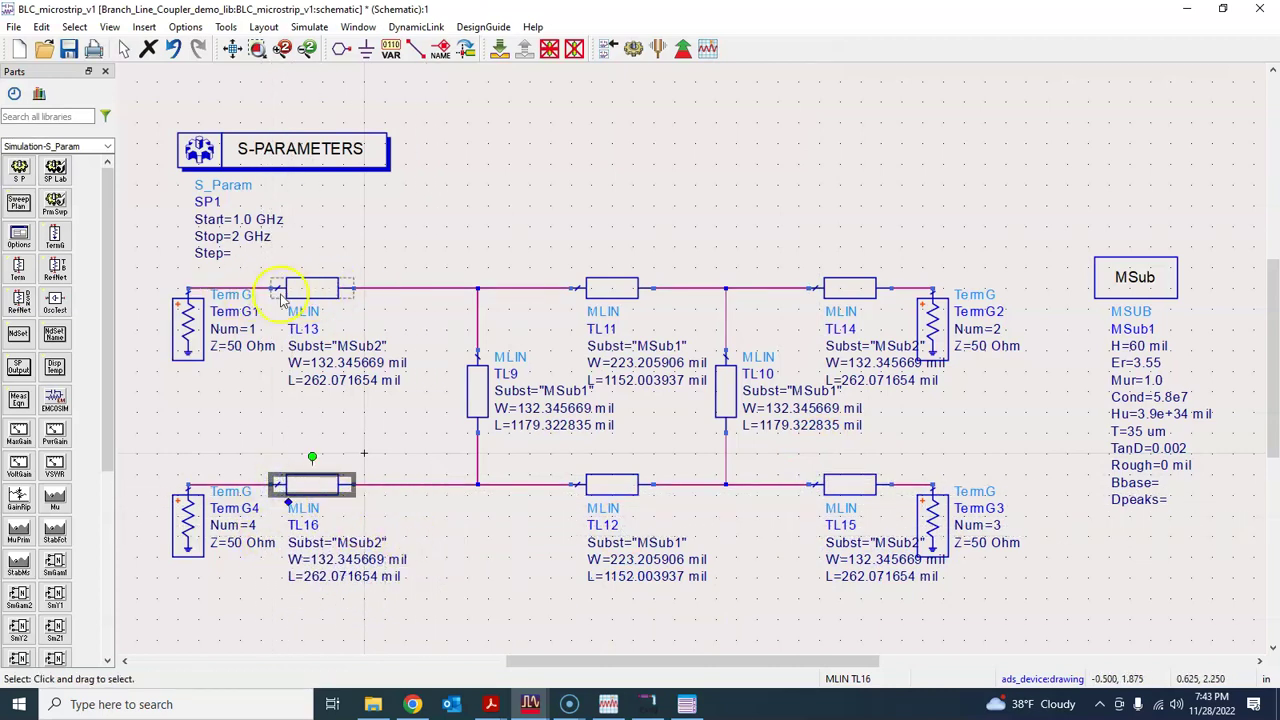
Move terminations TermG2, TermG3 and TermG1 outward, clear of the feed line labels.
click(450, 243)
drag(940, 340, 970, 340)
drag(943, 530, 984, 530)
drag(965, 345, 976, 345)
click(980, 432)
drag(190, 335, 179, 335)
click(214, 394)
click(193, 517)
click(449, 600)
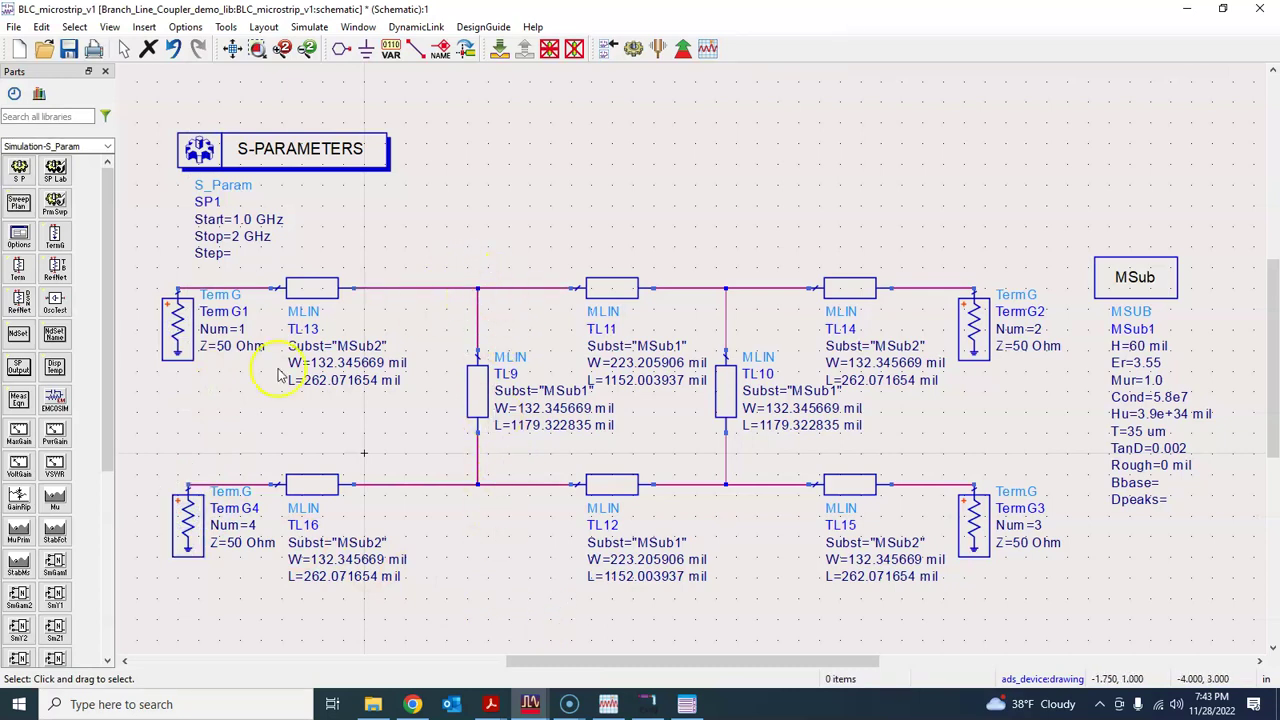
Switch the parts palette to TLines-Microstrip and browse its microstrip components.
click(107, 146)
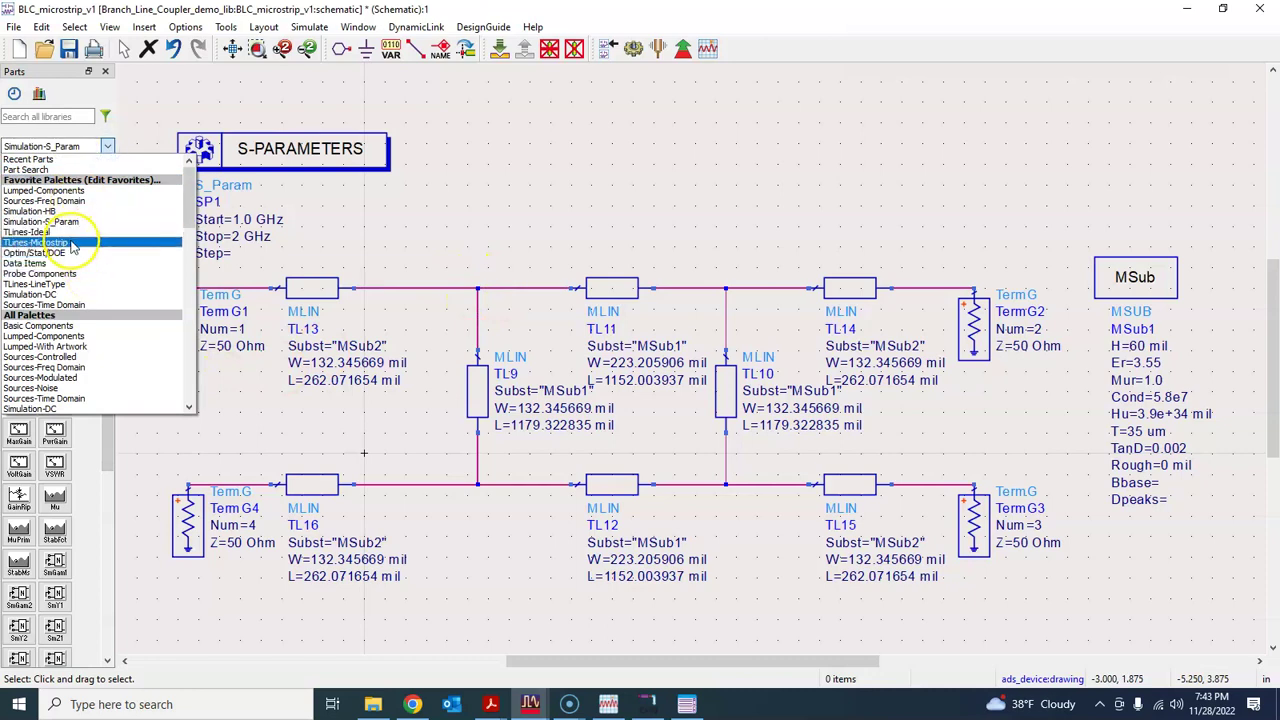
click(70, 243)
drag(108, 251, 108, 381)
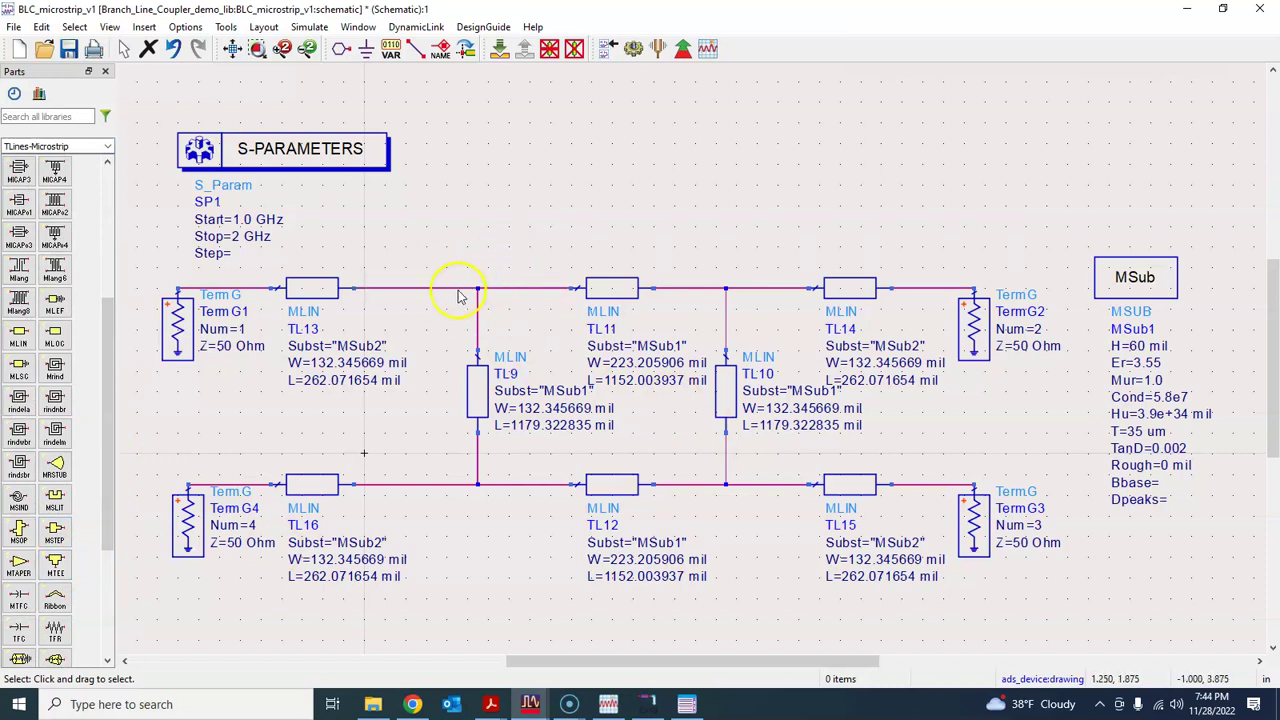
drag(108, 466, 96, 376)
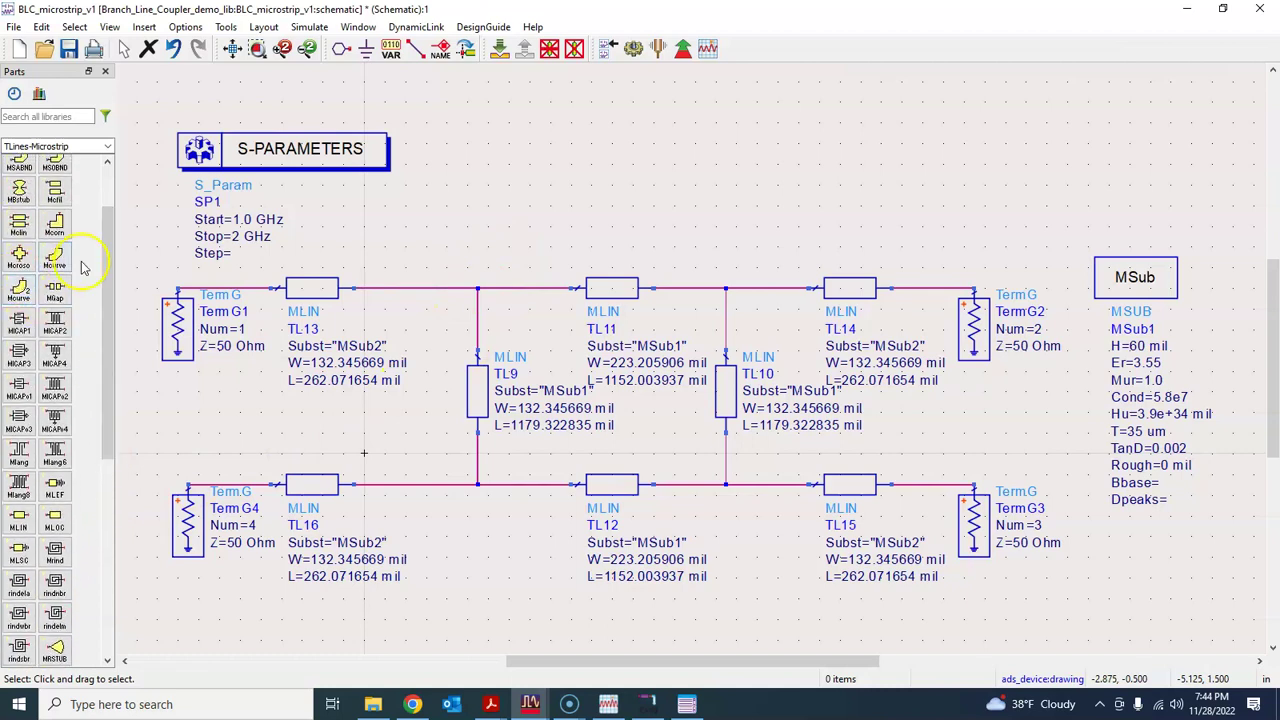
drag(108, 257, 112, 330)
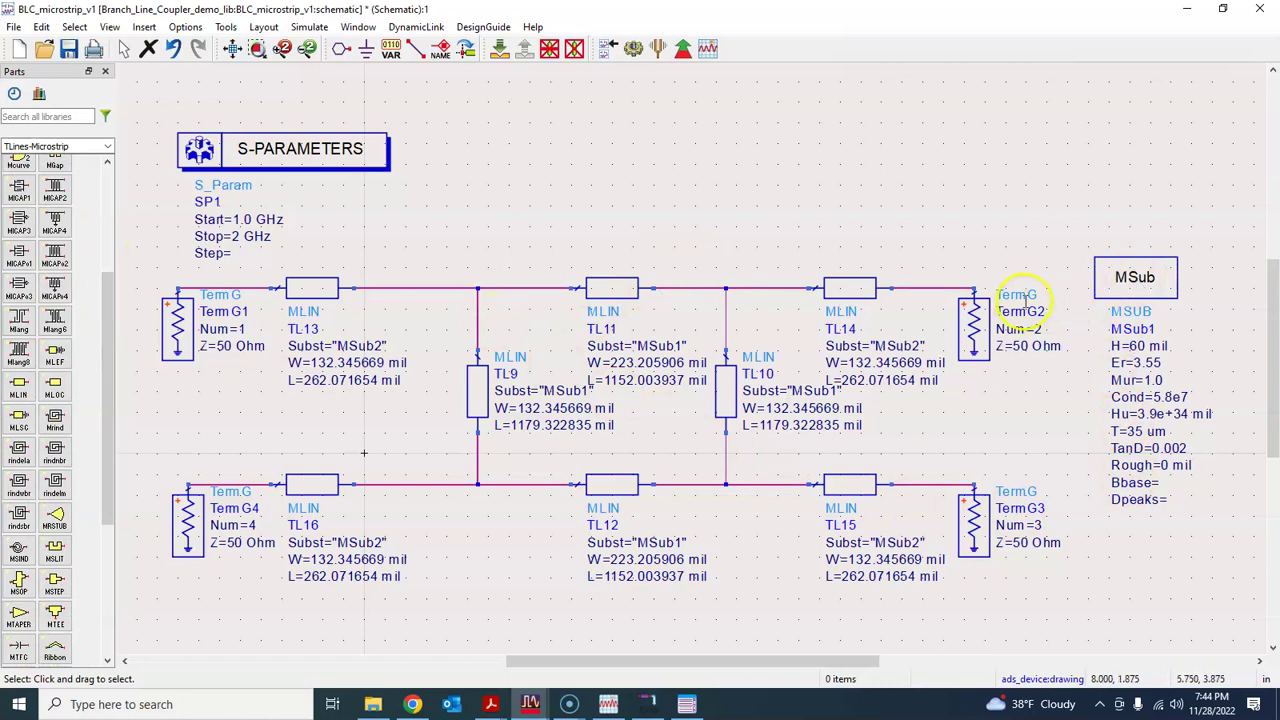
Set the substrate of the upper feed lines TL13 and TL14 to "MSub1".
click(385, 346)
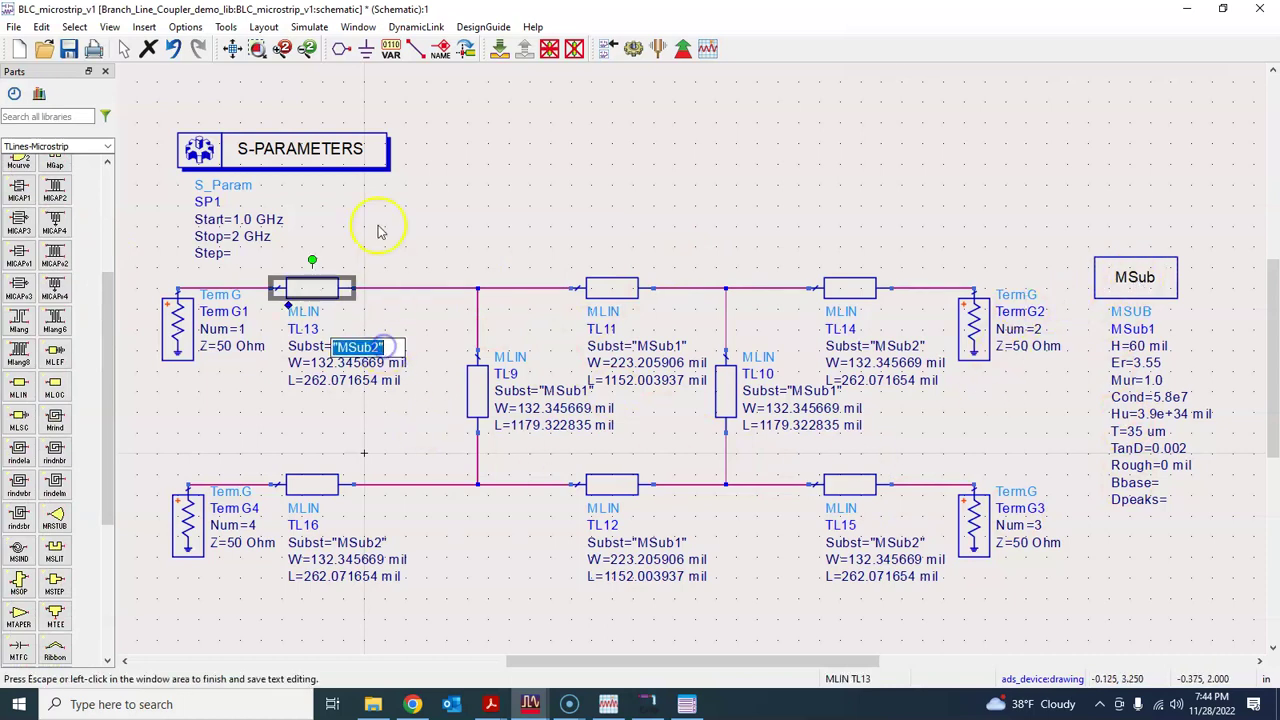
click(404, 114)
click(231, 48)
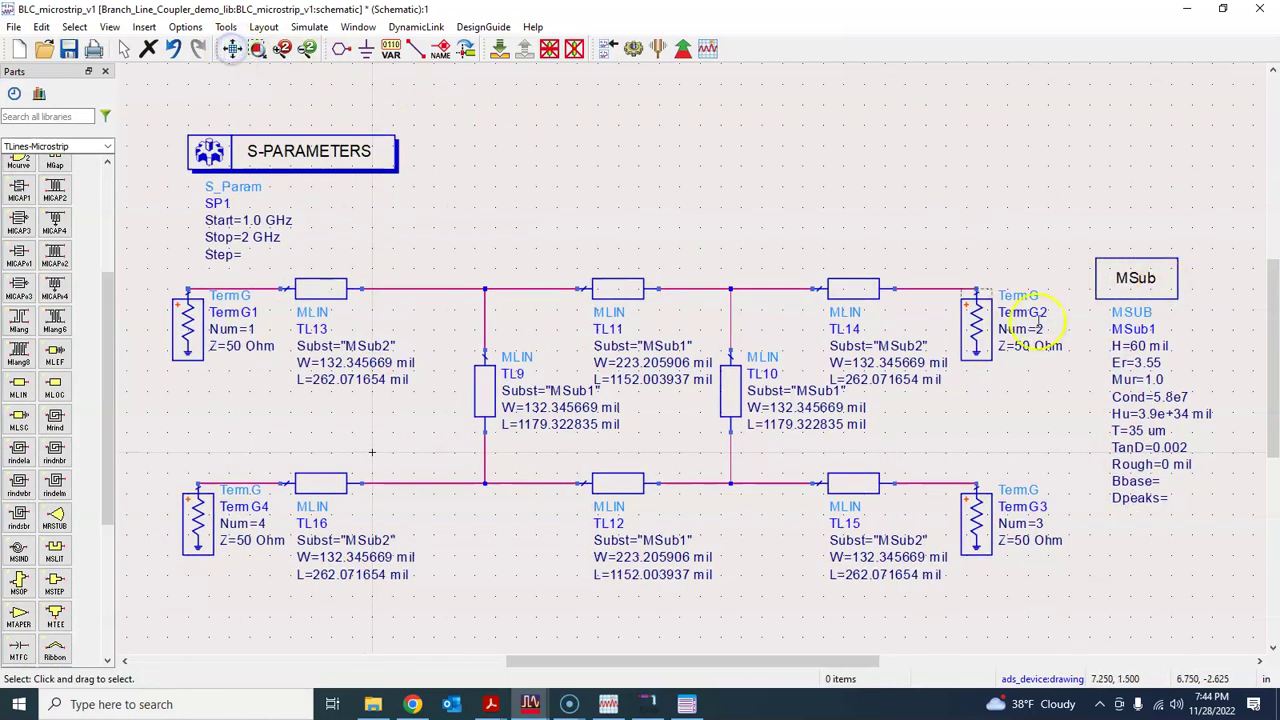
click(383, 345)
click(384, 346)
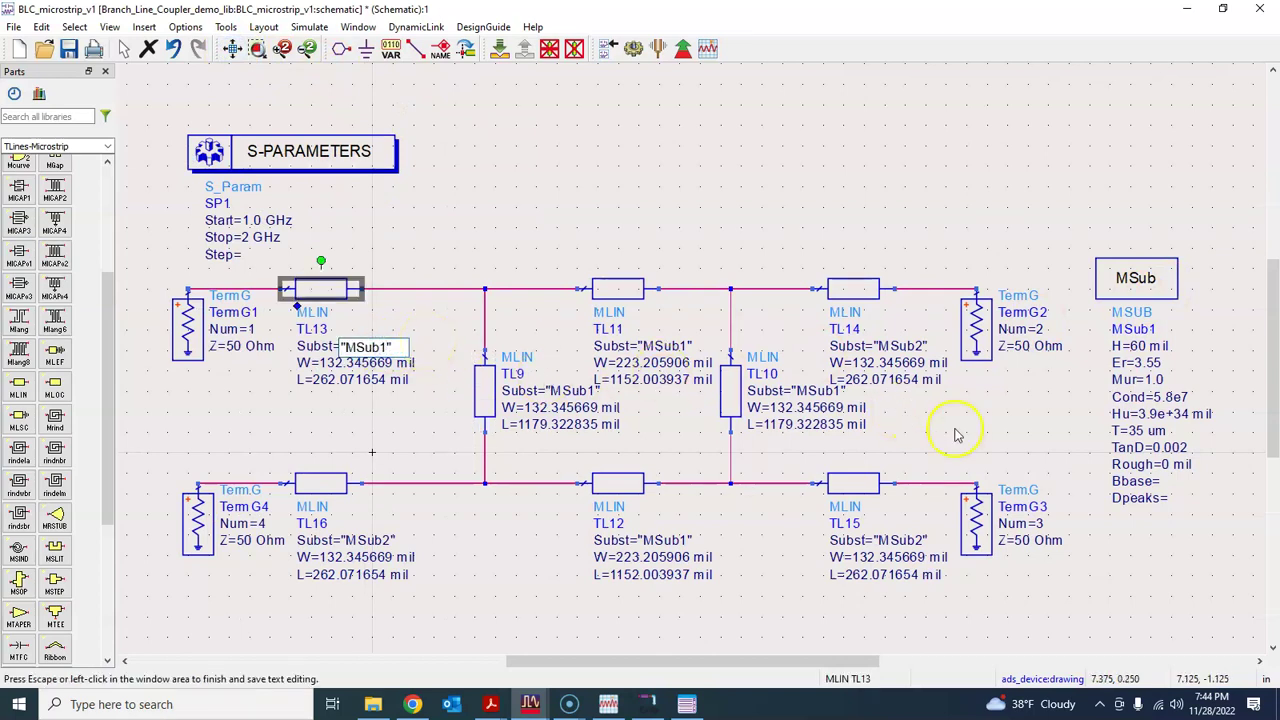
click(1021, 424)
click(917, 345)
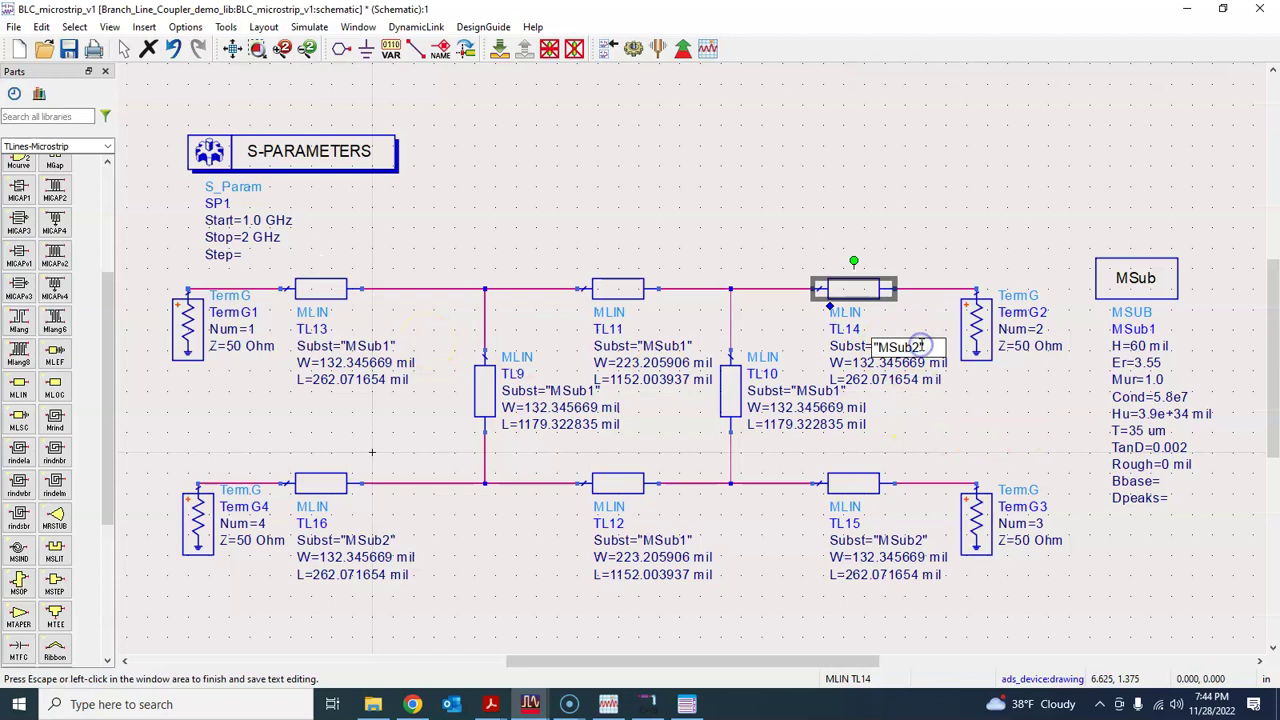
key(BackSpace)
text(1)
click(988, 447)
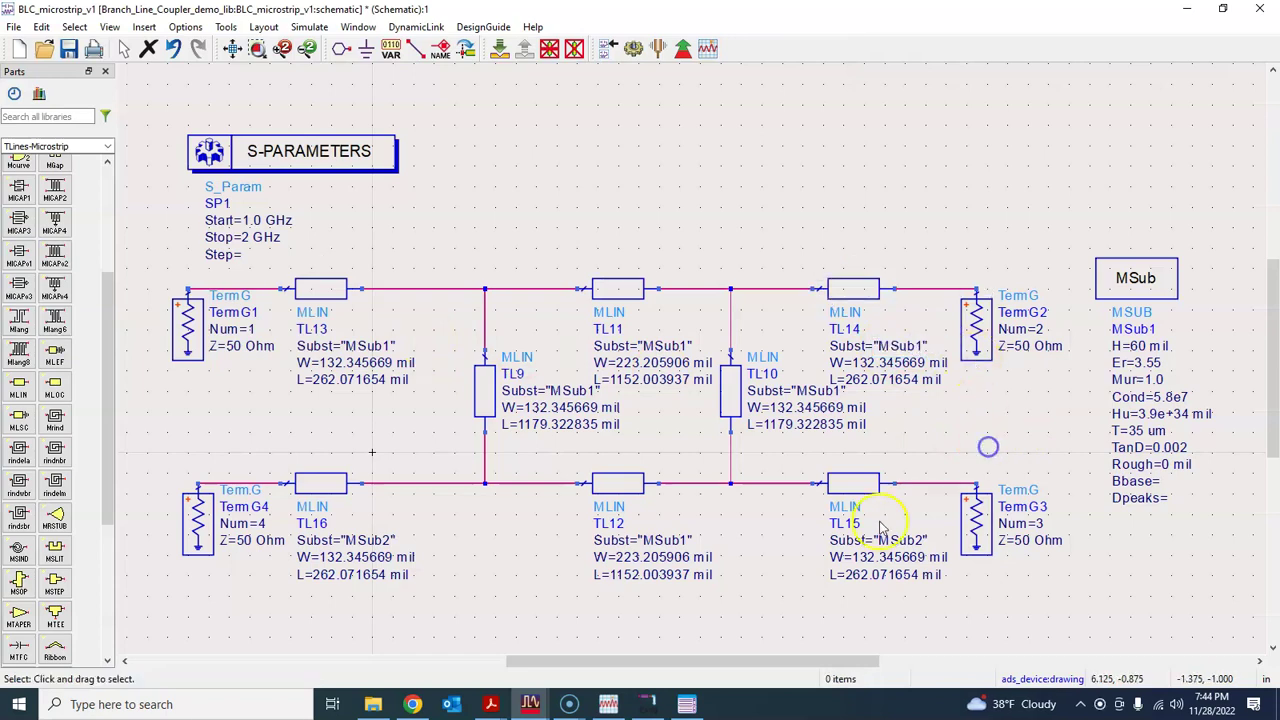
Set the substrate of the lower feed lines TL15 and TL16 to "MSub1".
click(917, 540)
key(BackSpace)
text(2)
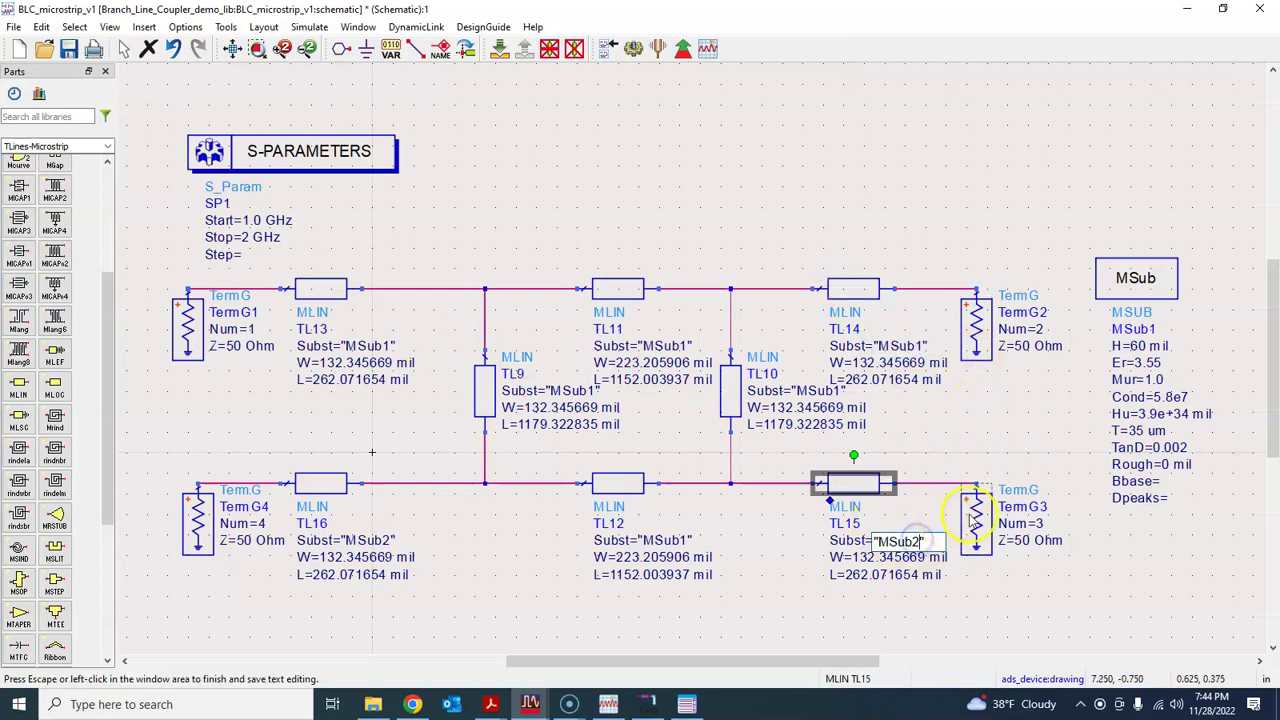
click(484, 633)
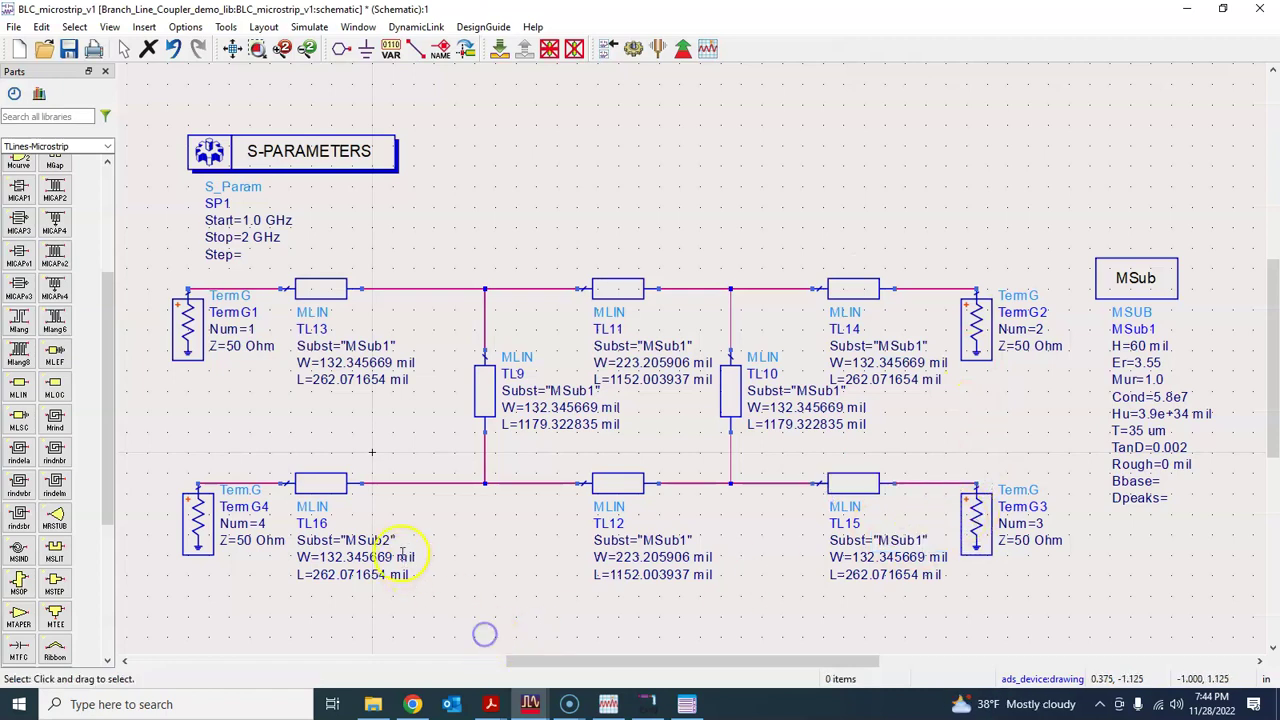
click(387, 541)
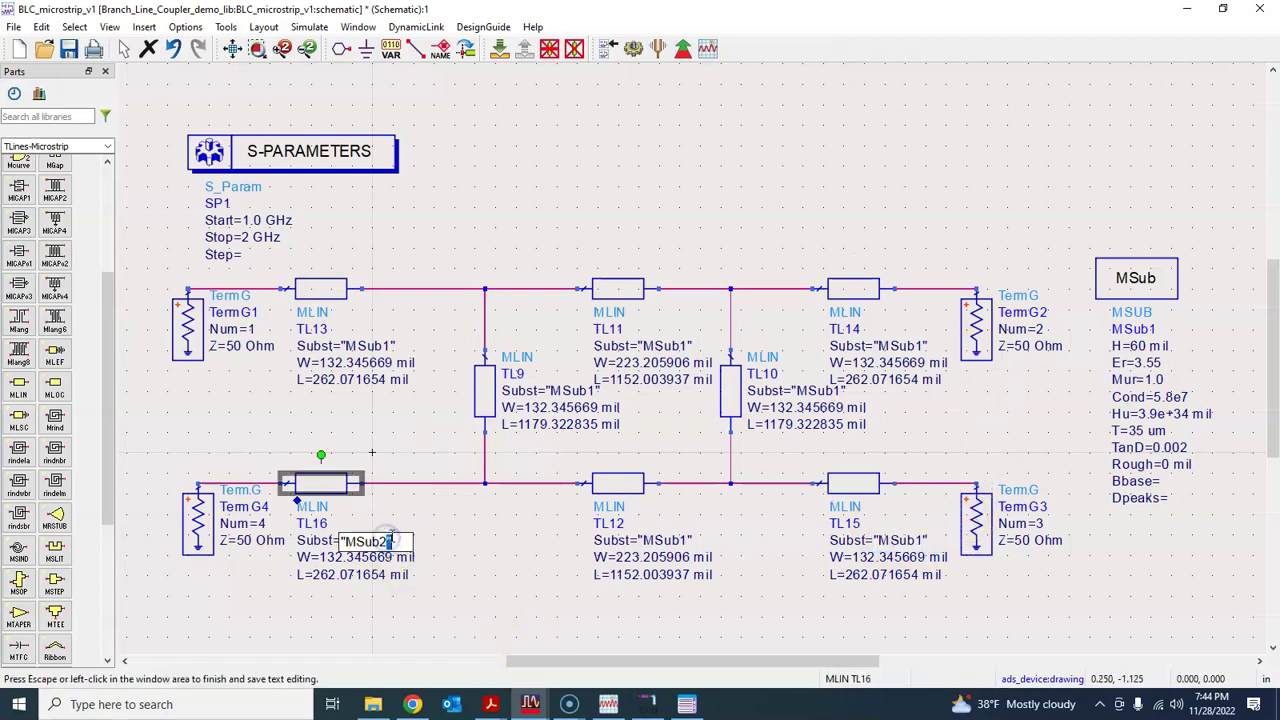
click(462, 573)
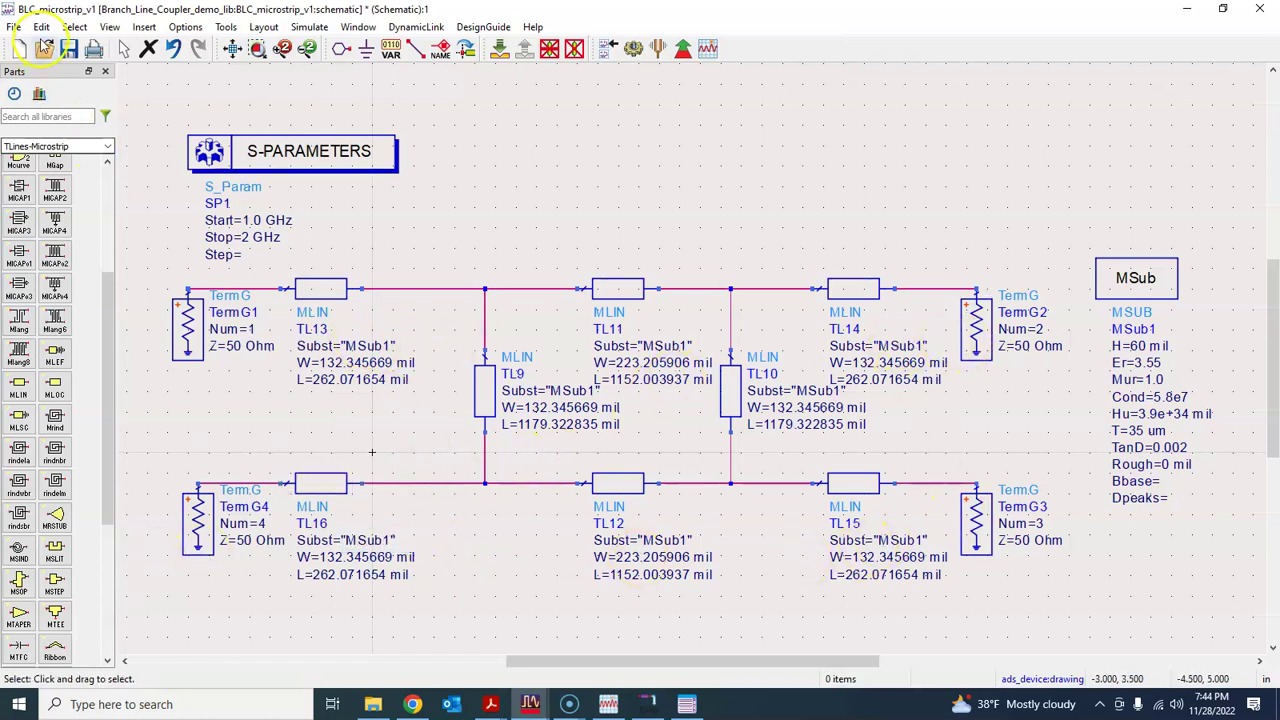
Move the S-PARAMETERS controller up, farther from the coupler, and save the schematic.
click(67, 49)
drag(337, 155, 315, 115)
click(459, 139)
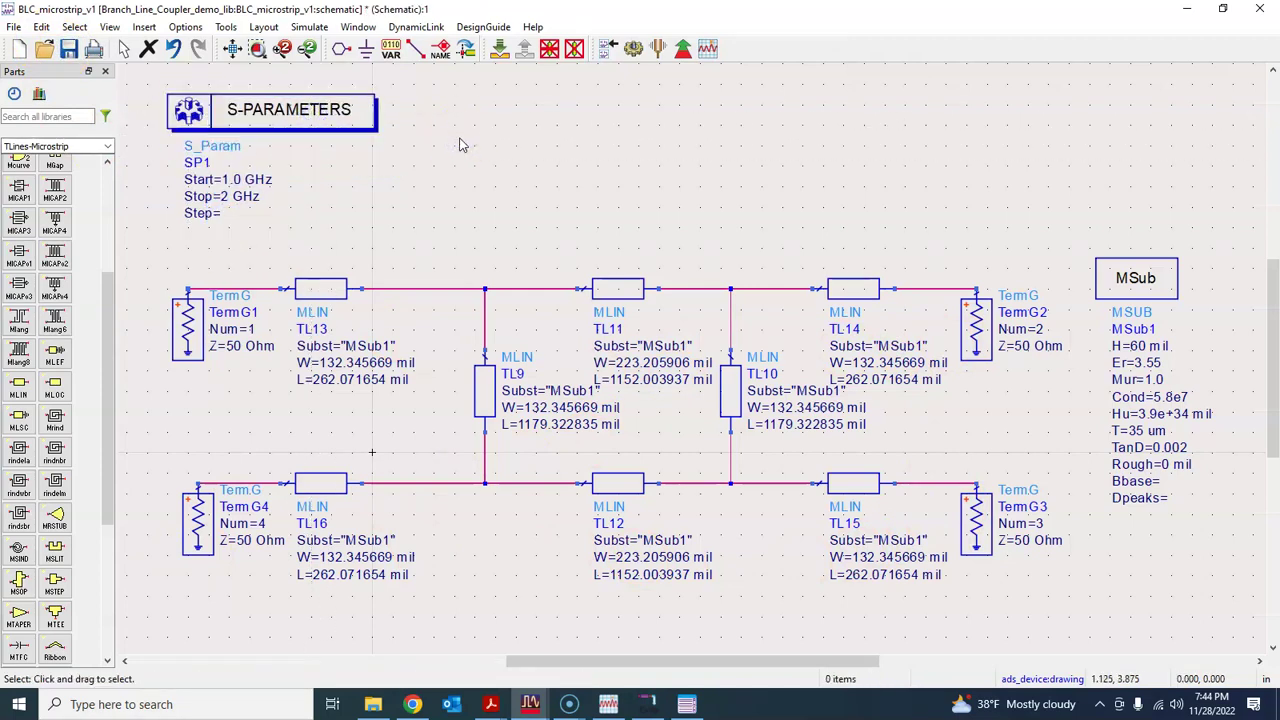
click(68, 49)
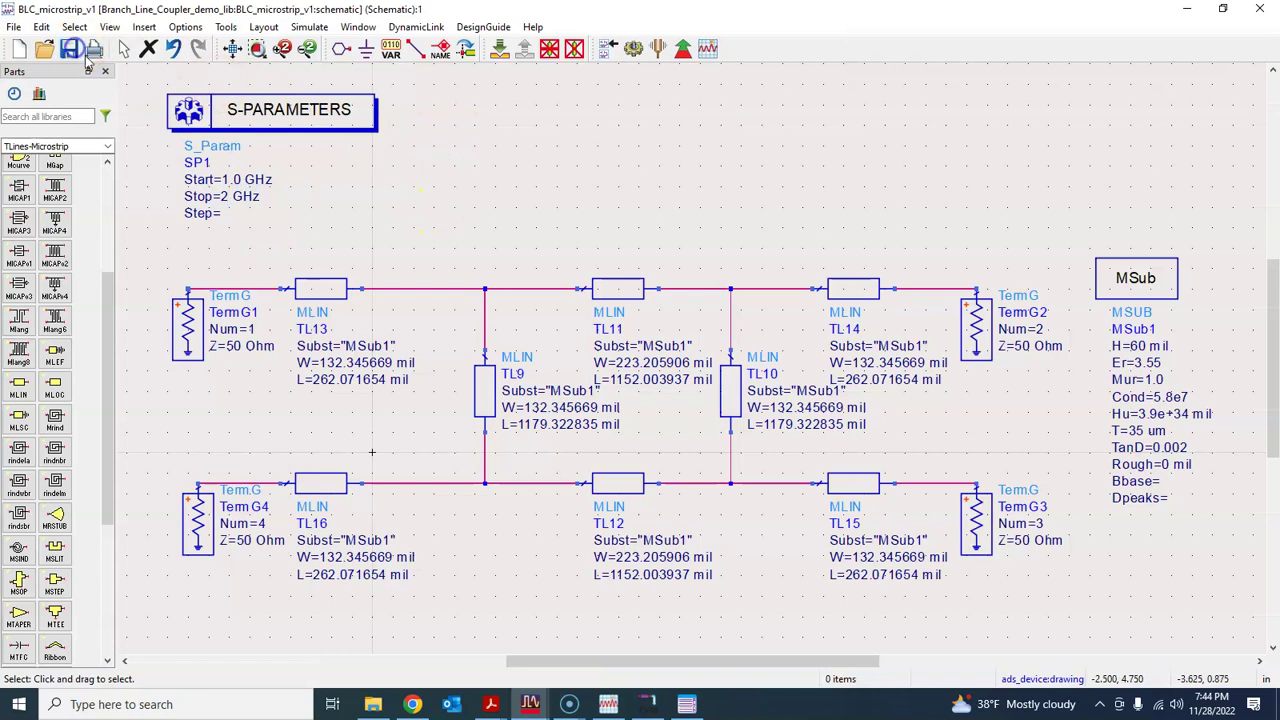
Simulate the microstrip schematic and copy all three plots from the BLC_ideal data display into the new BLC_microstrip_v1 display.
click(635, 50)
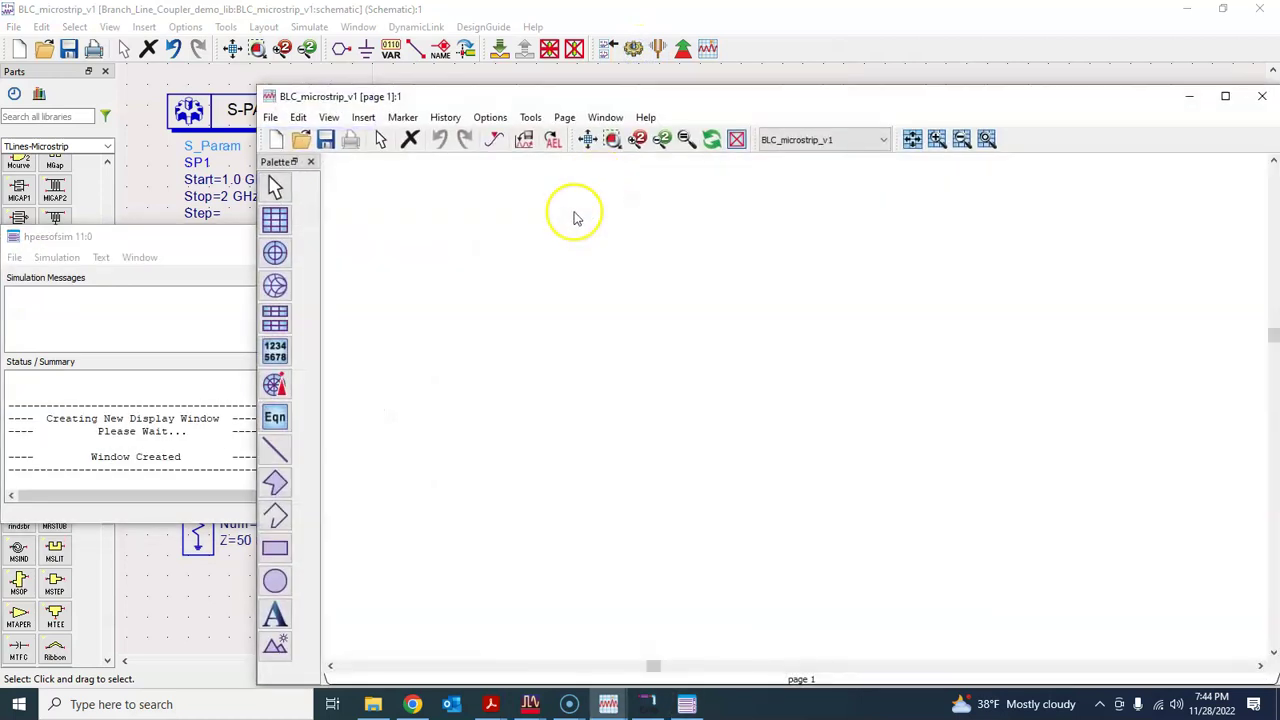
drag(440, 98, 376, 56)
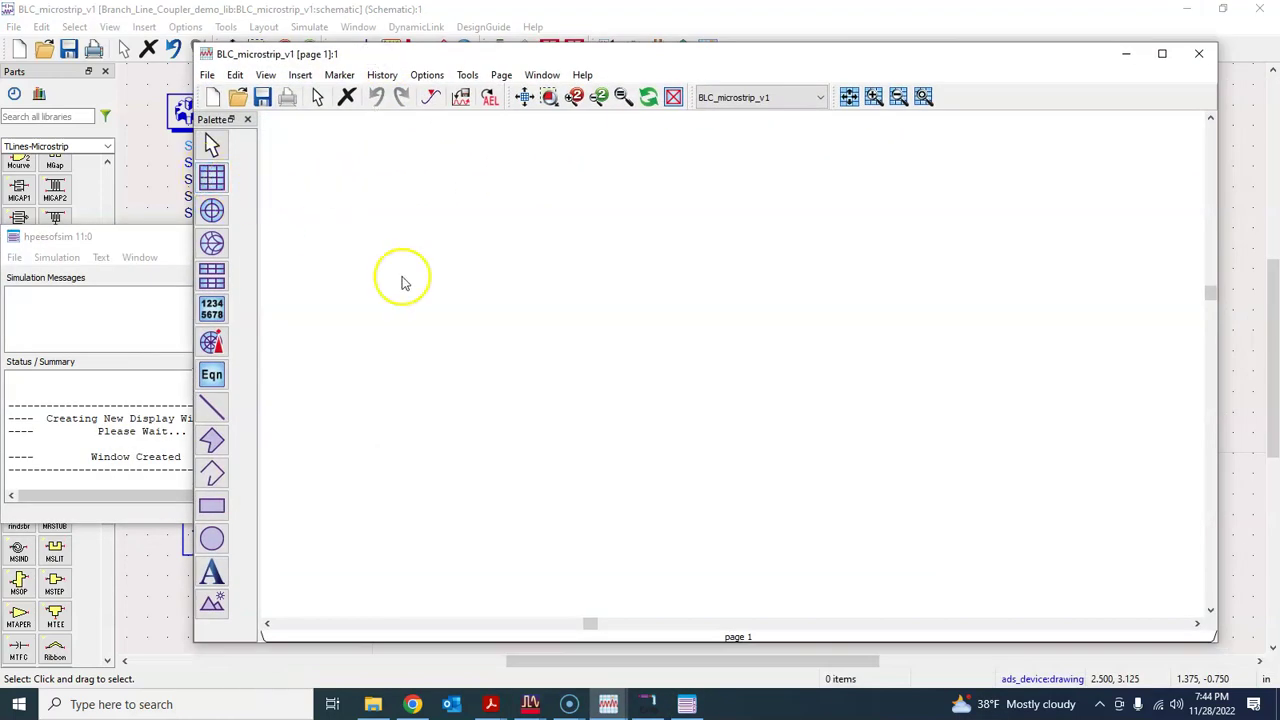
click(608, 704)
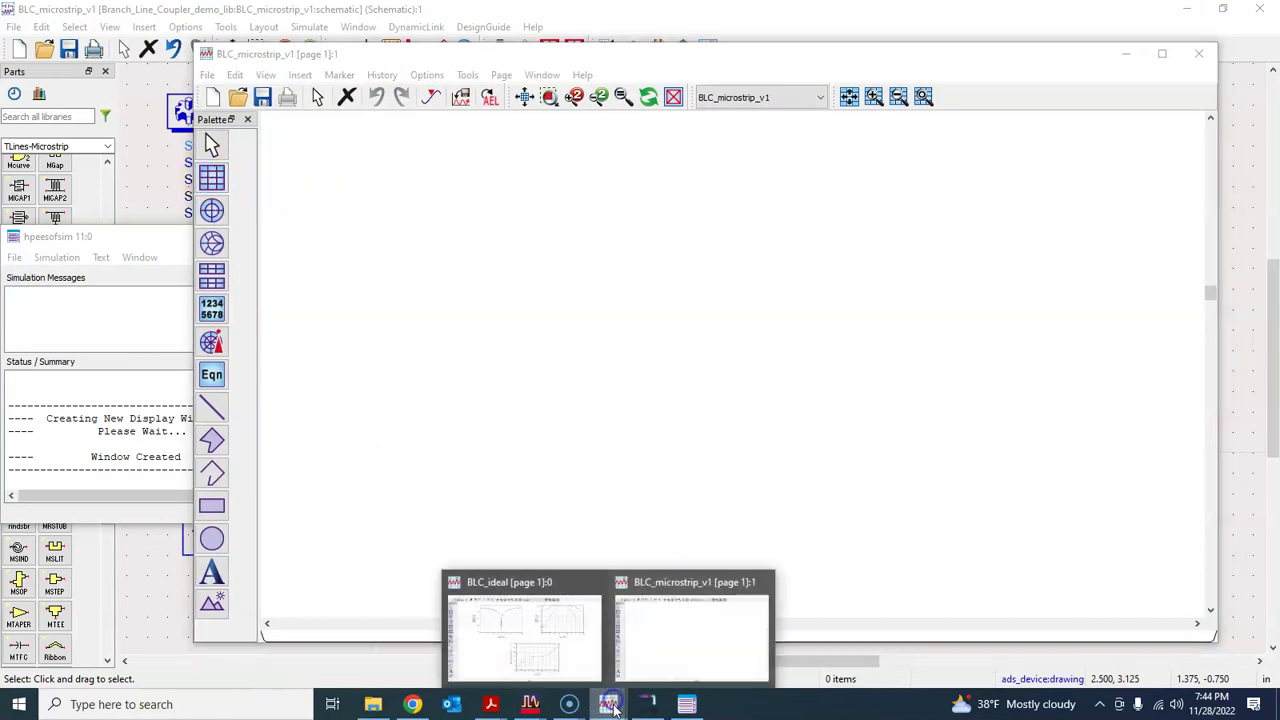
click(545, 641)
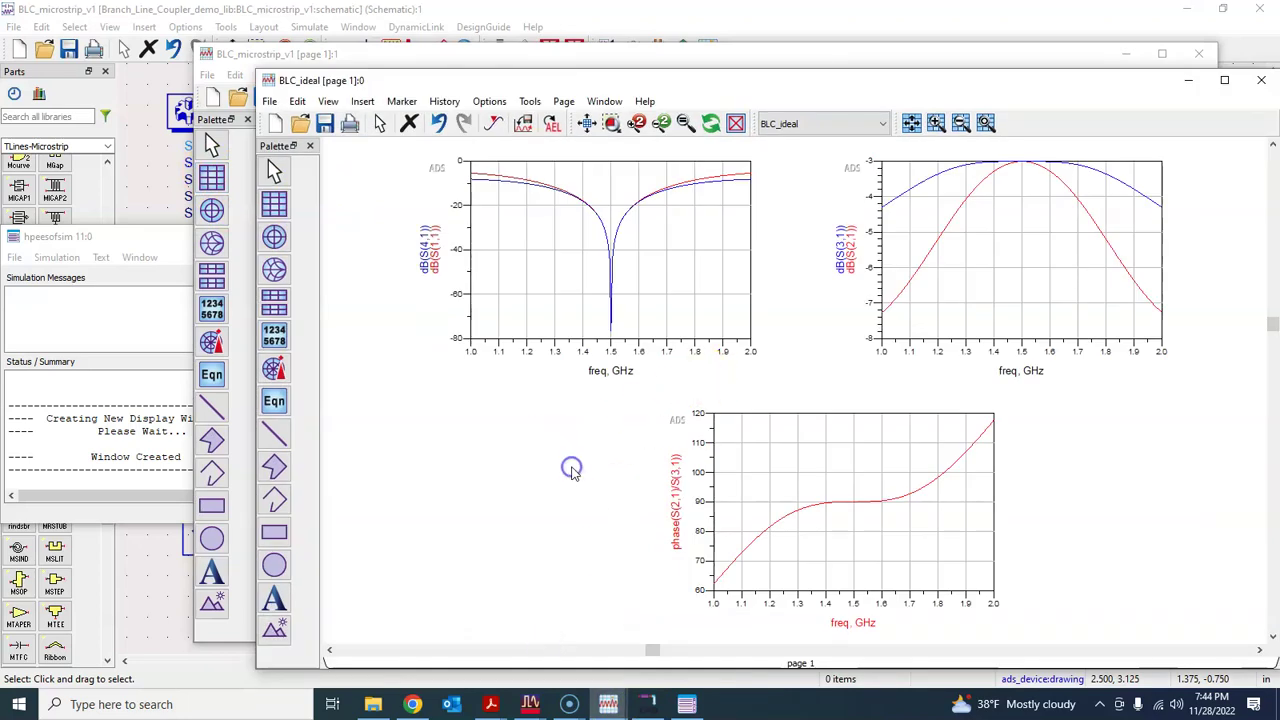
key(ctrl+a)
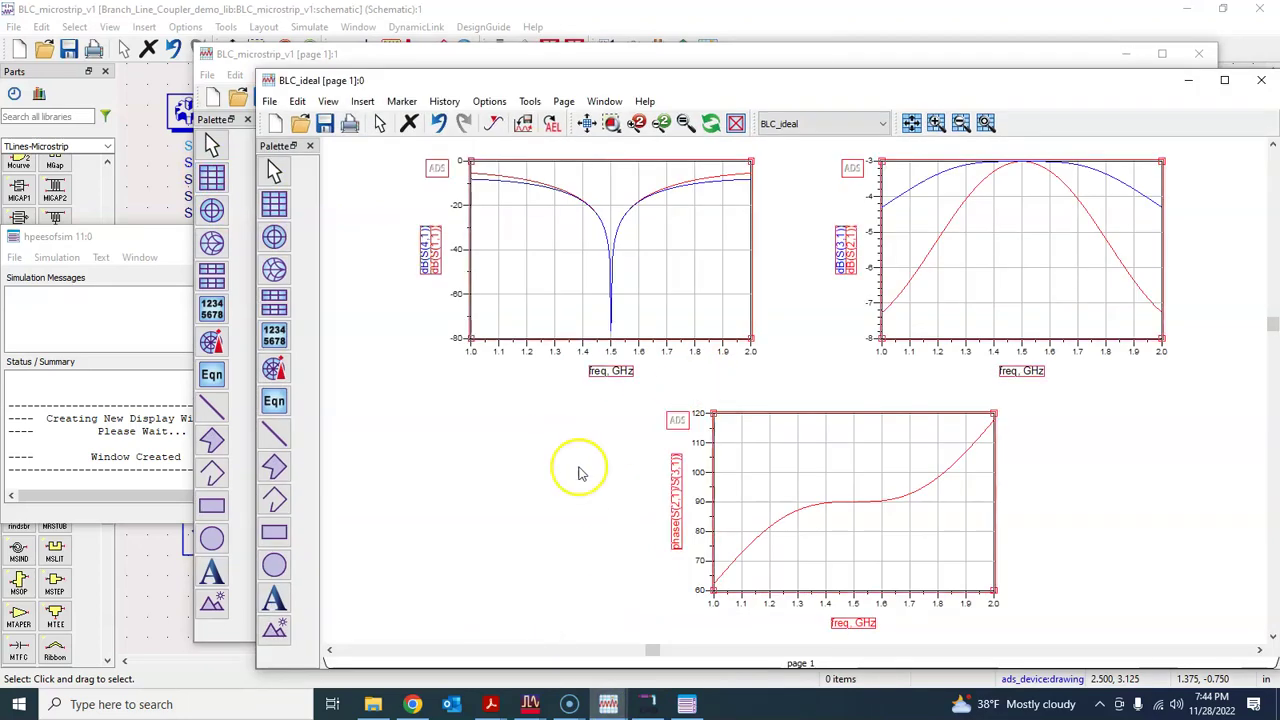
click(1190, 80)
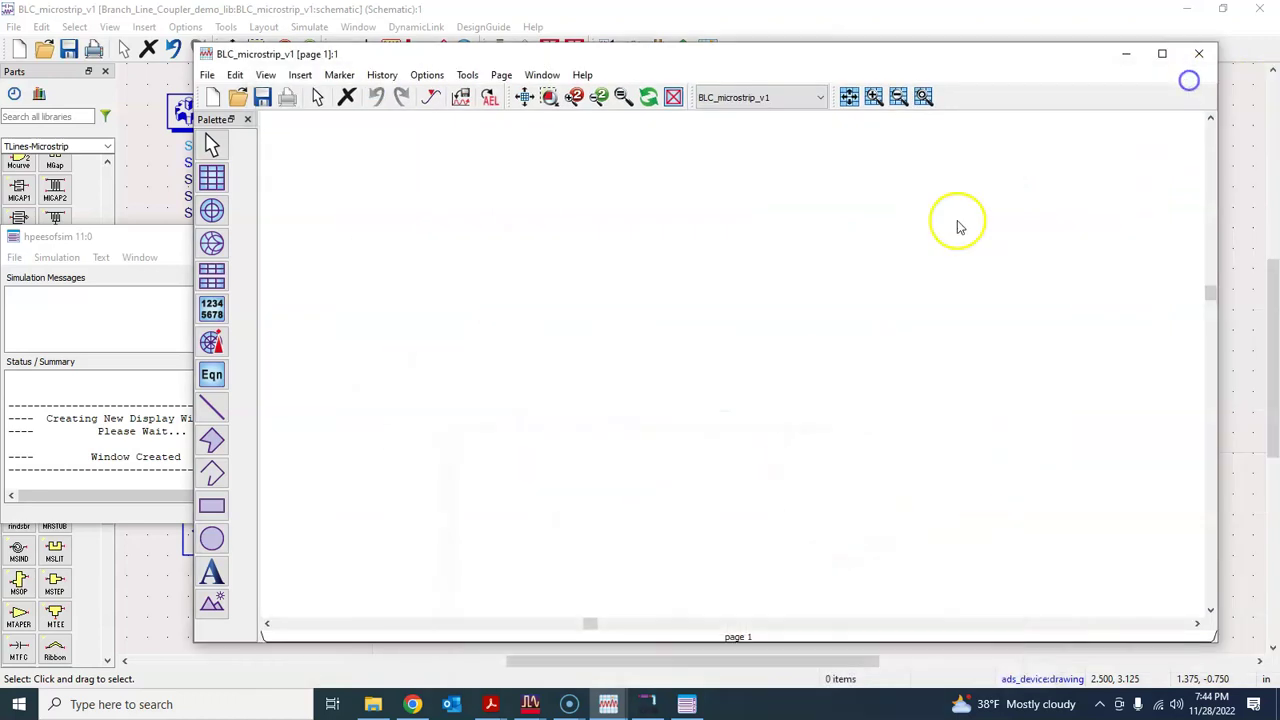
key(ctrl+v)
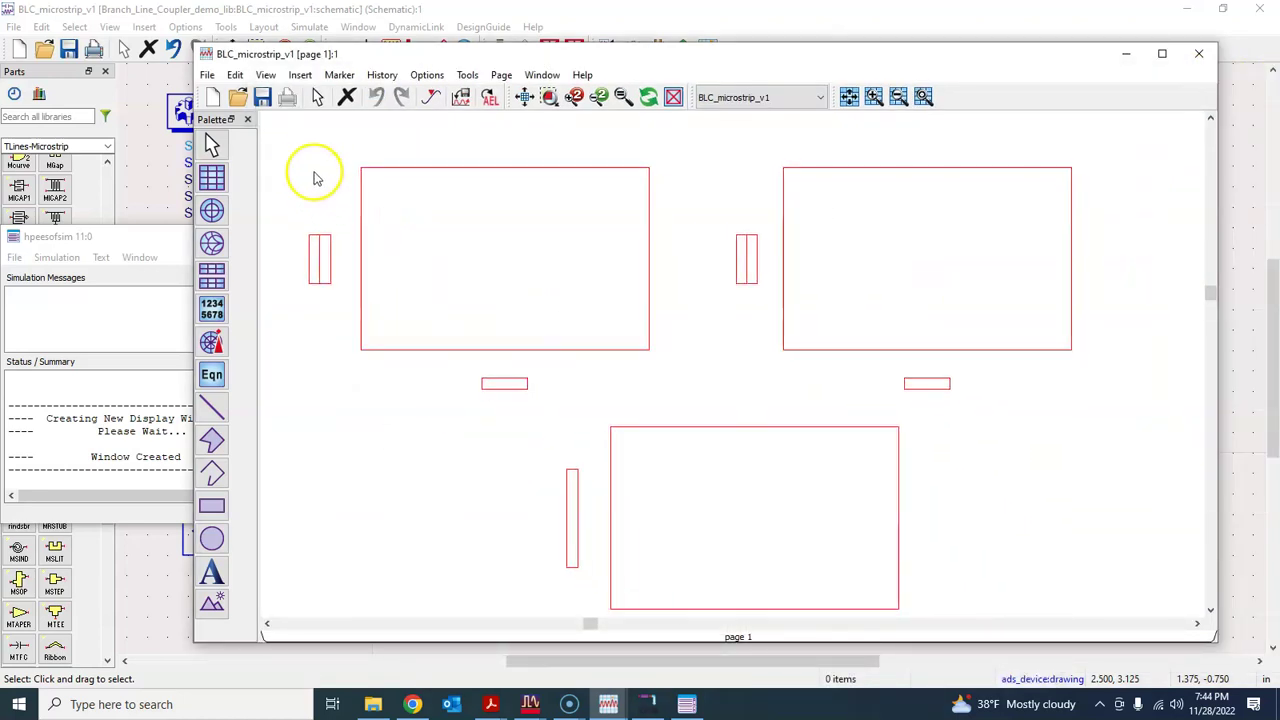
click(313, 178)
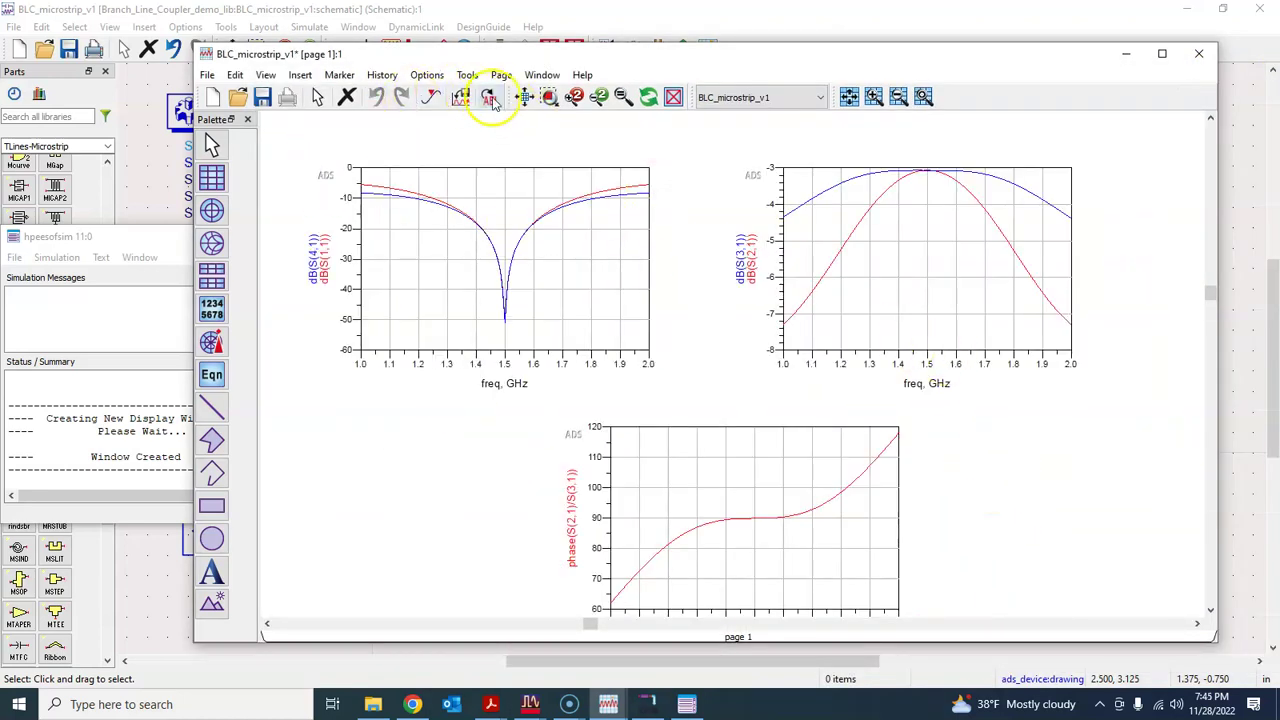
click(523, 97)
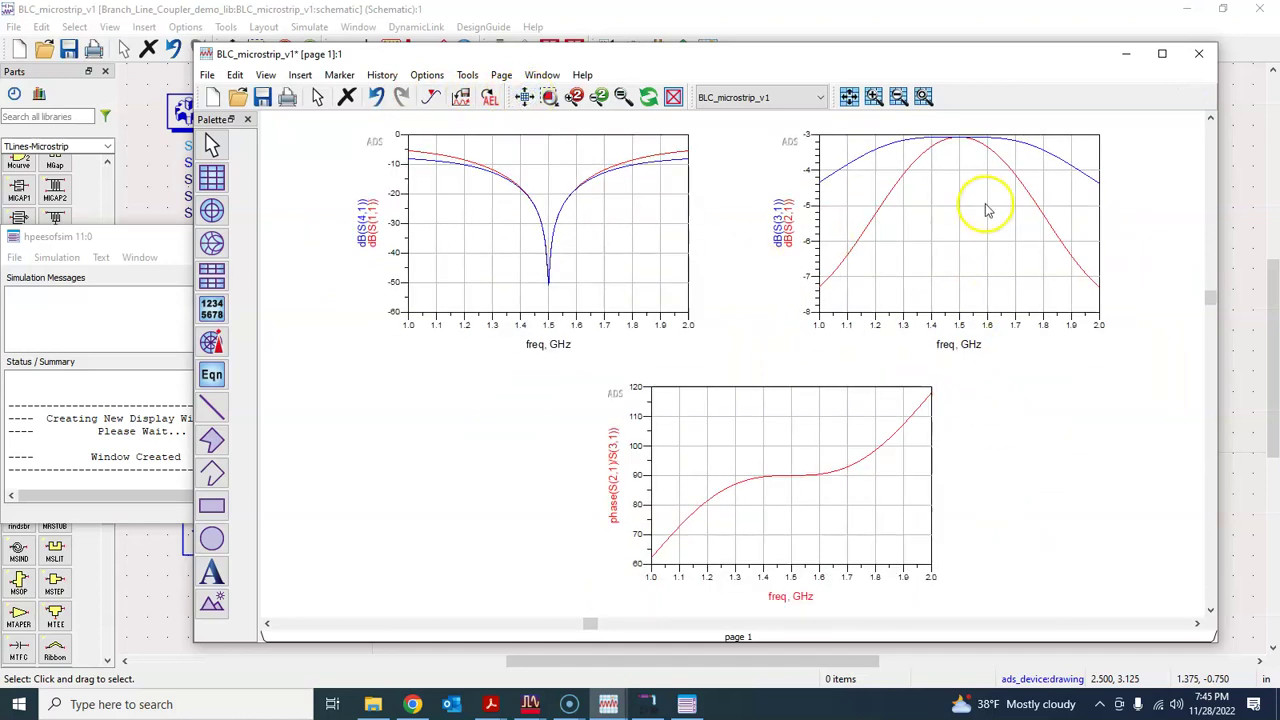
Compare the BLC_ideal plots with the microstrip results by arranging both data display windows on screen.
drag(727, 61, 637, 70)
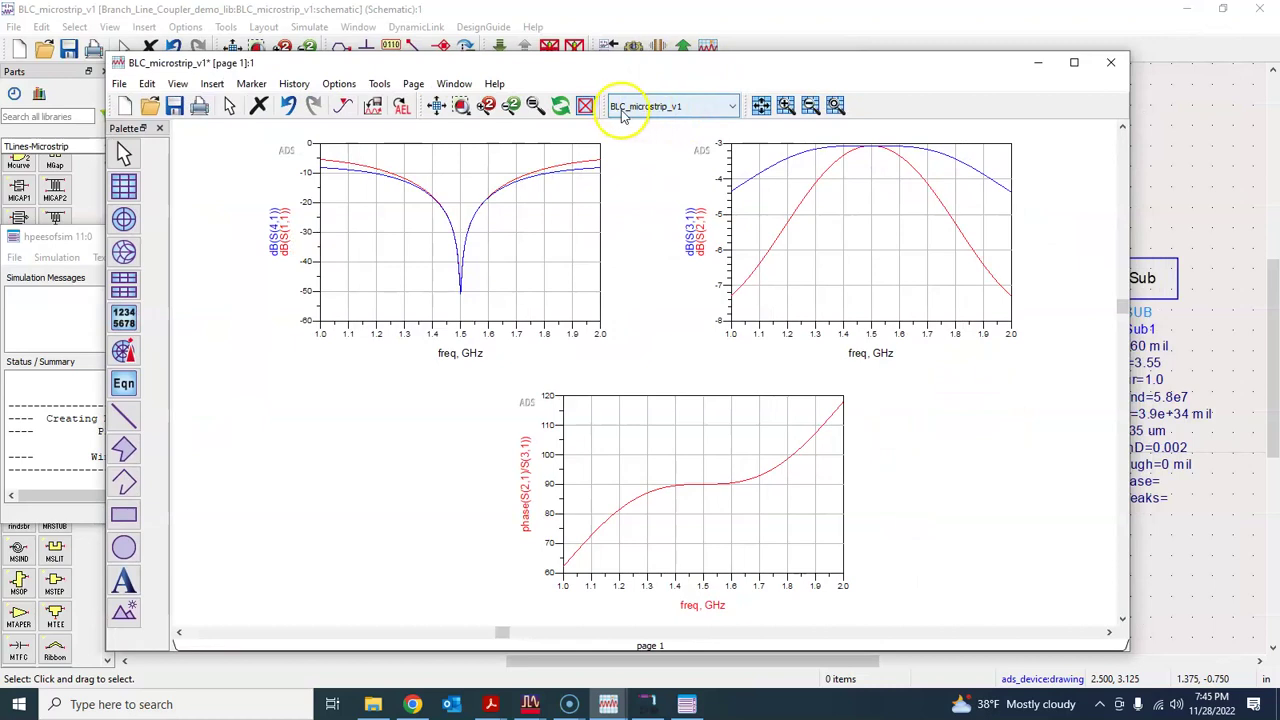
click(615, 702)
click(571, 646)
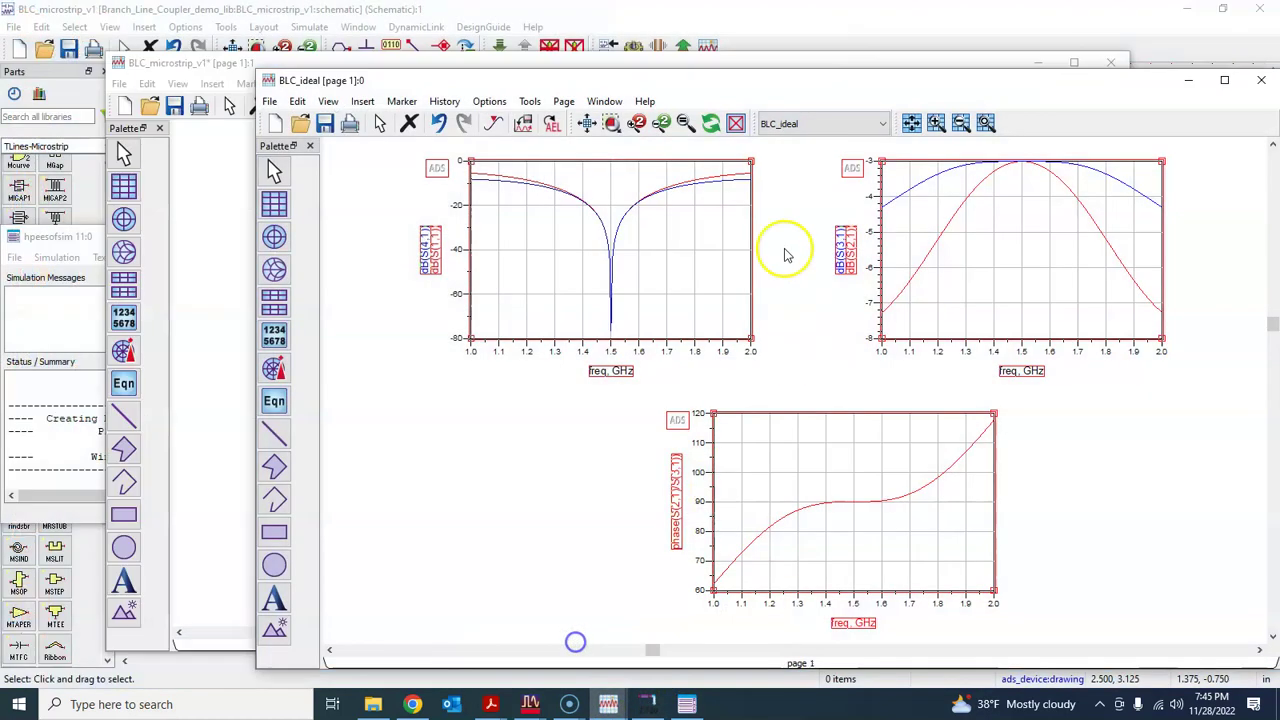
drag(625, 82, 835, 120)
click(391, 242)
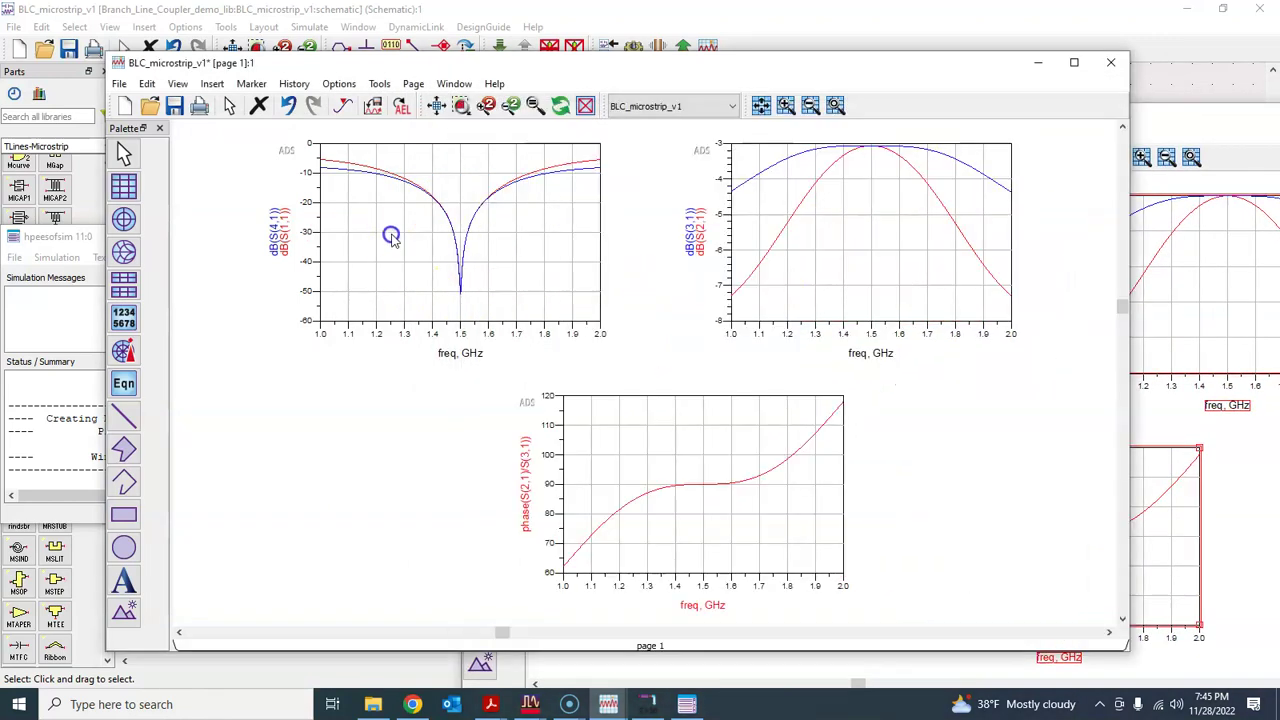
Add the BLC_ideal dataset's S(1,1) and S(4,1) in dB to the microstrip S(1,1)/S(4,1) plot.
double_click(414, 205)
click(508, 288)
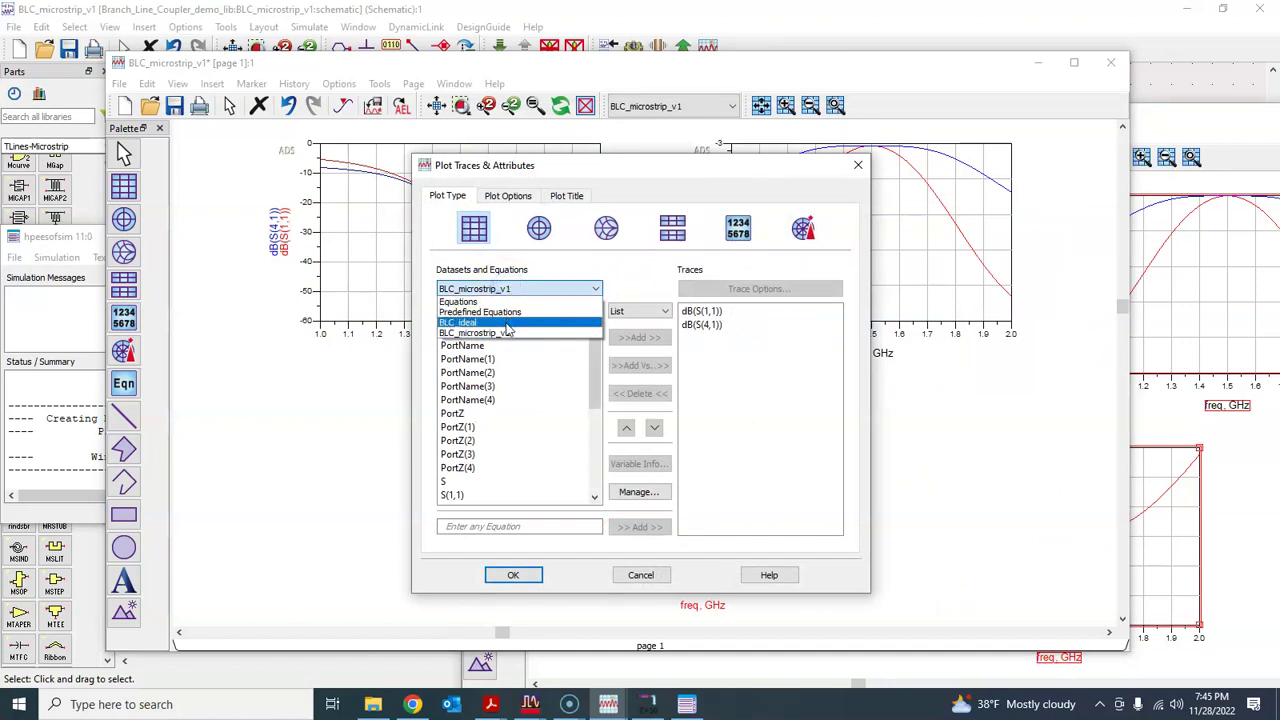
click(506, 321)
drag(598, 378, 597, 403)
click(490, 400)
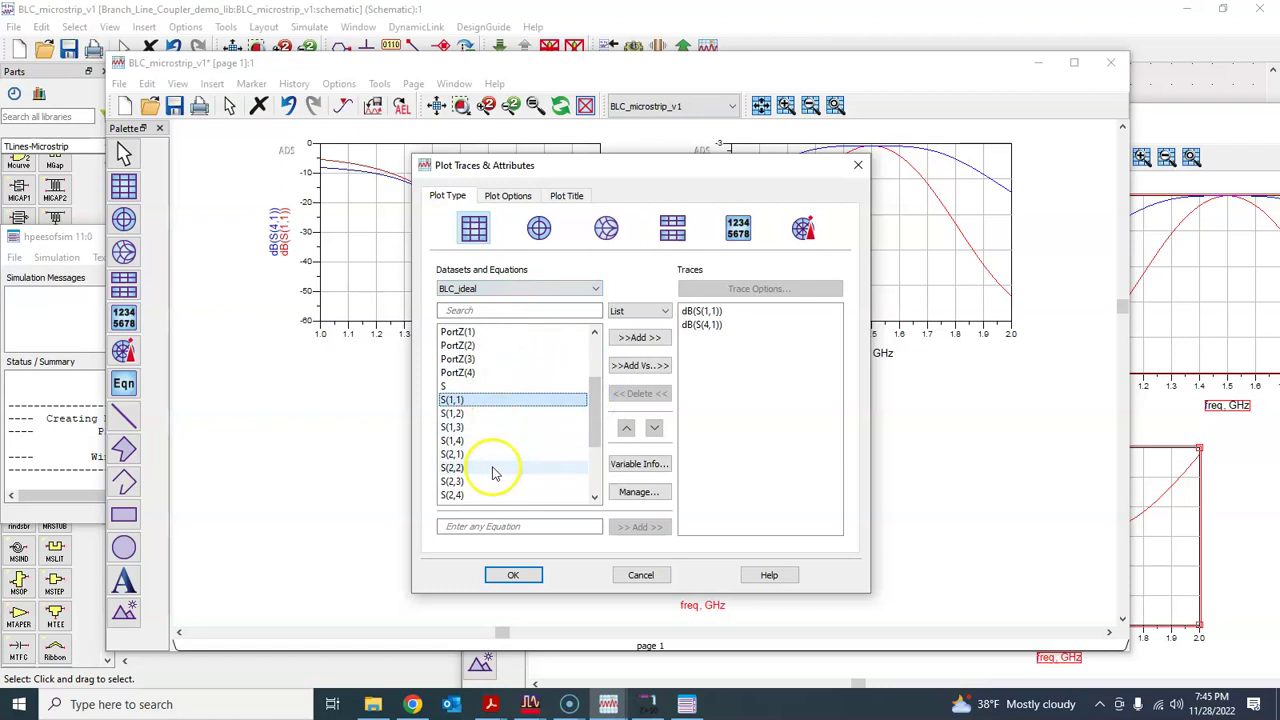
drag(594, 424, 594, 450)
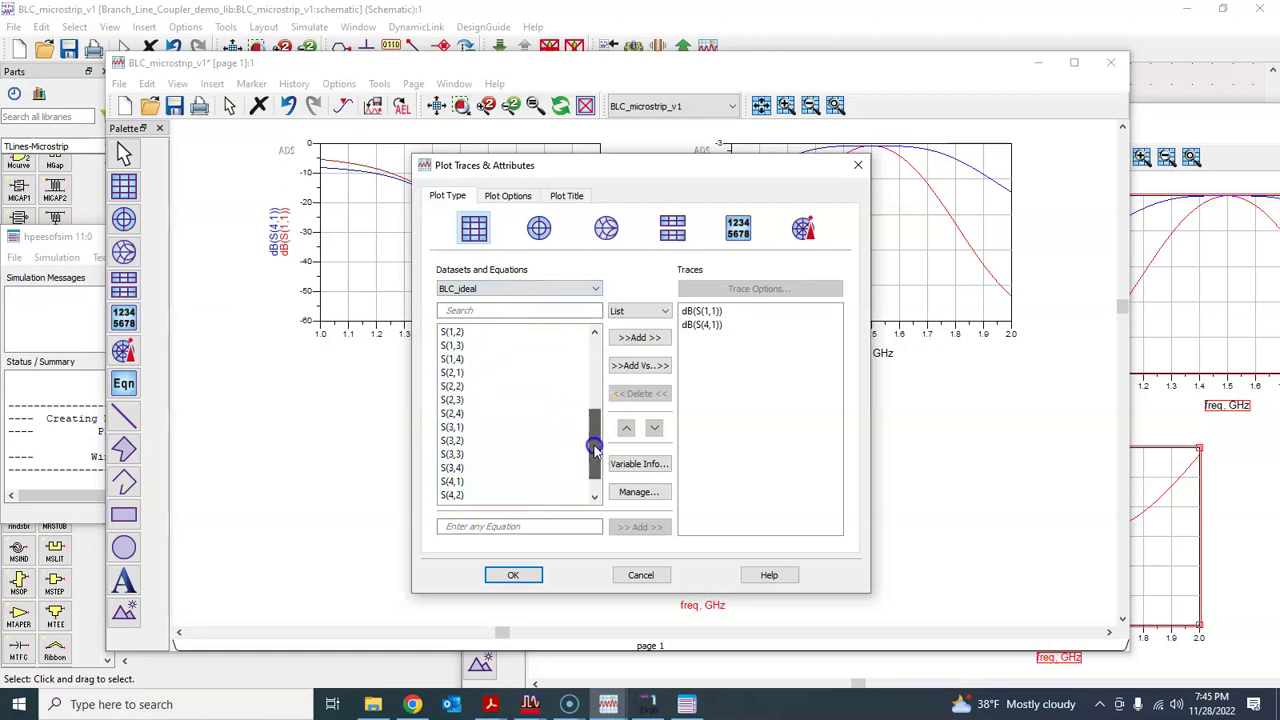
click(491, 480)
click(630, 340)
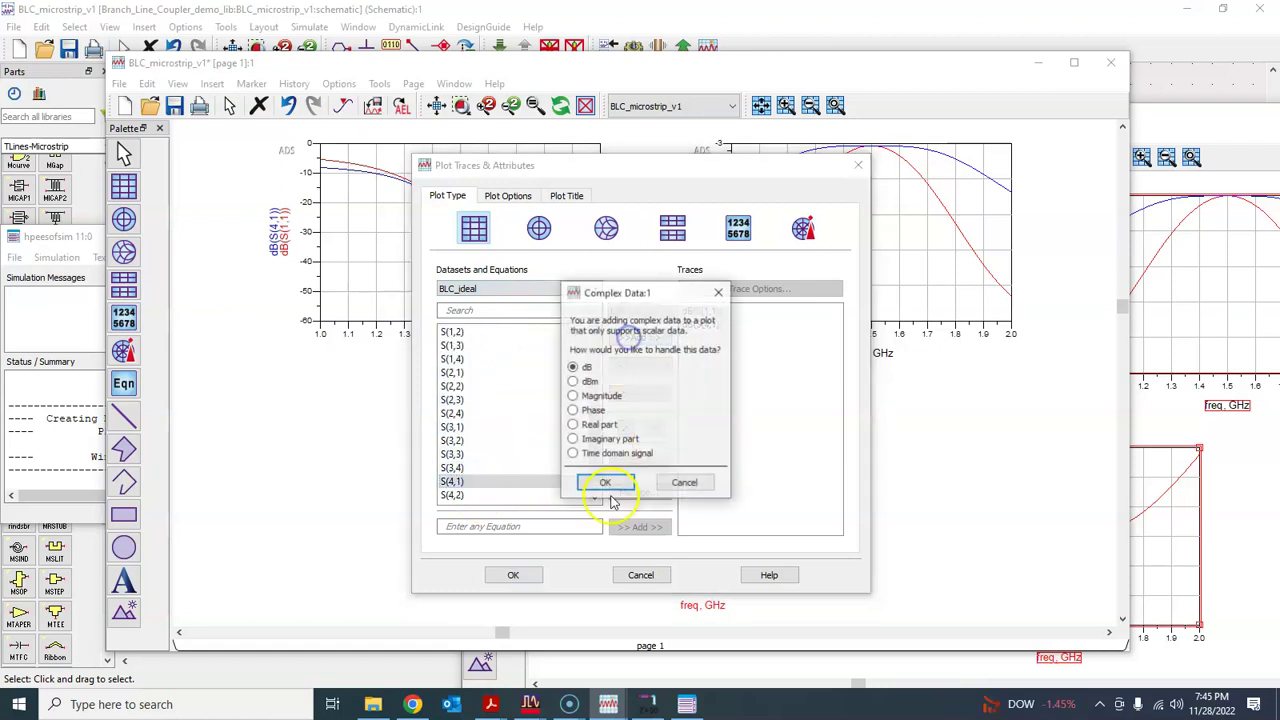
click(606, 482)
click(514, 575)
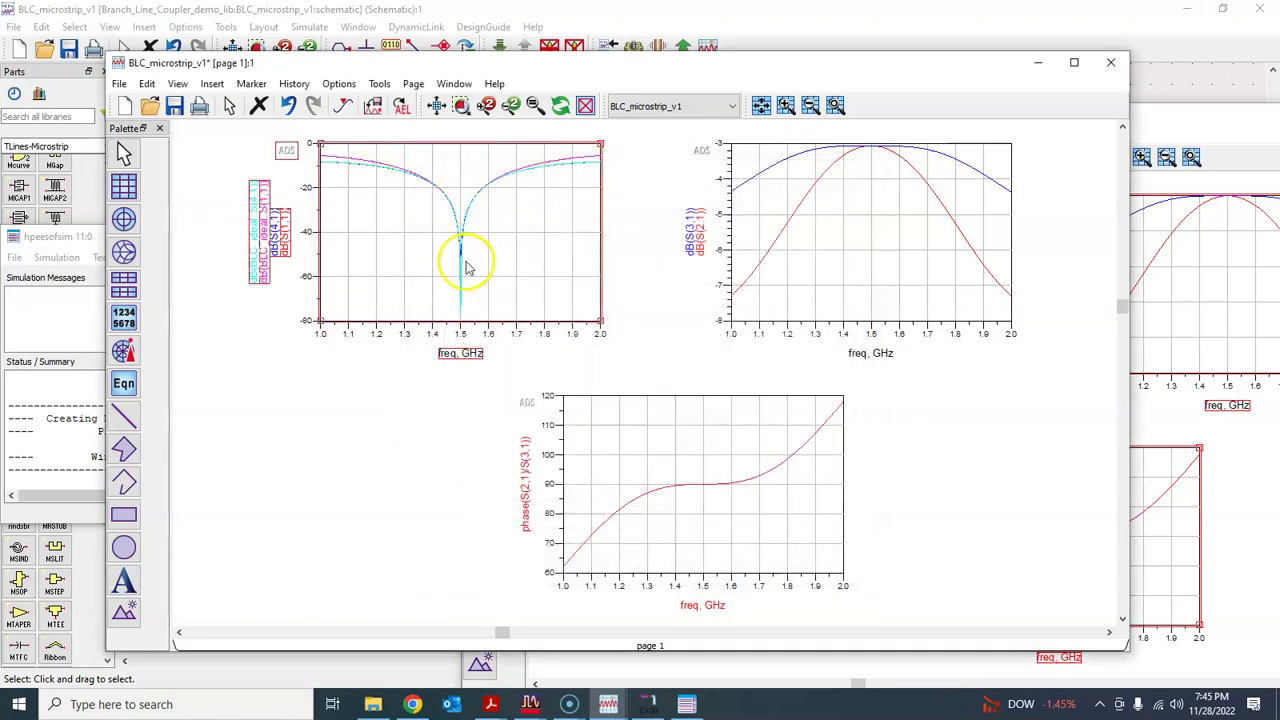
Delete the two BLC_ideal traces, dB S(1,1) and dB S(4,1), from the microstrip plot.
double_click(545, 220)
click(749, 338)
shift+click(727, 353)
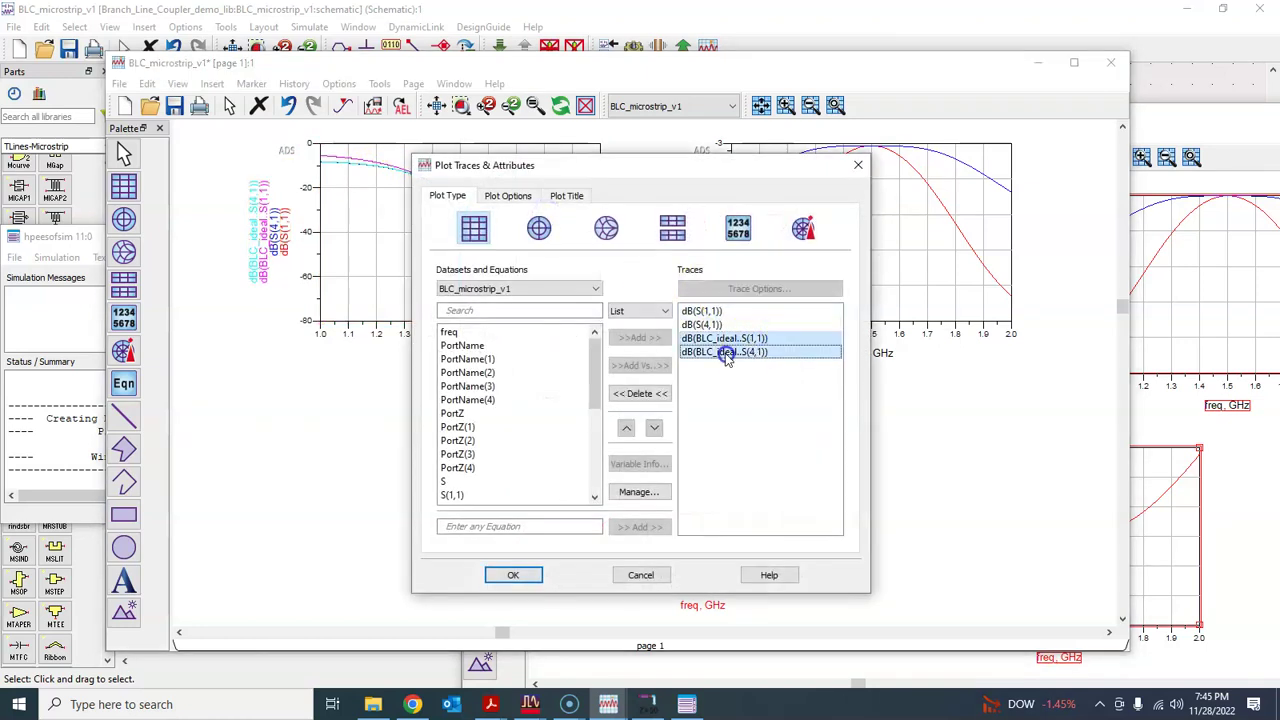
click(645, 393)
click(540, 573)
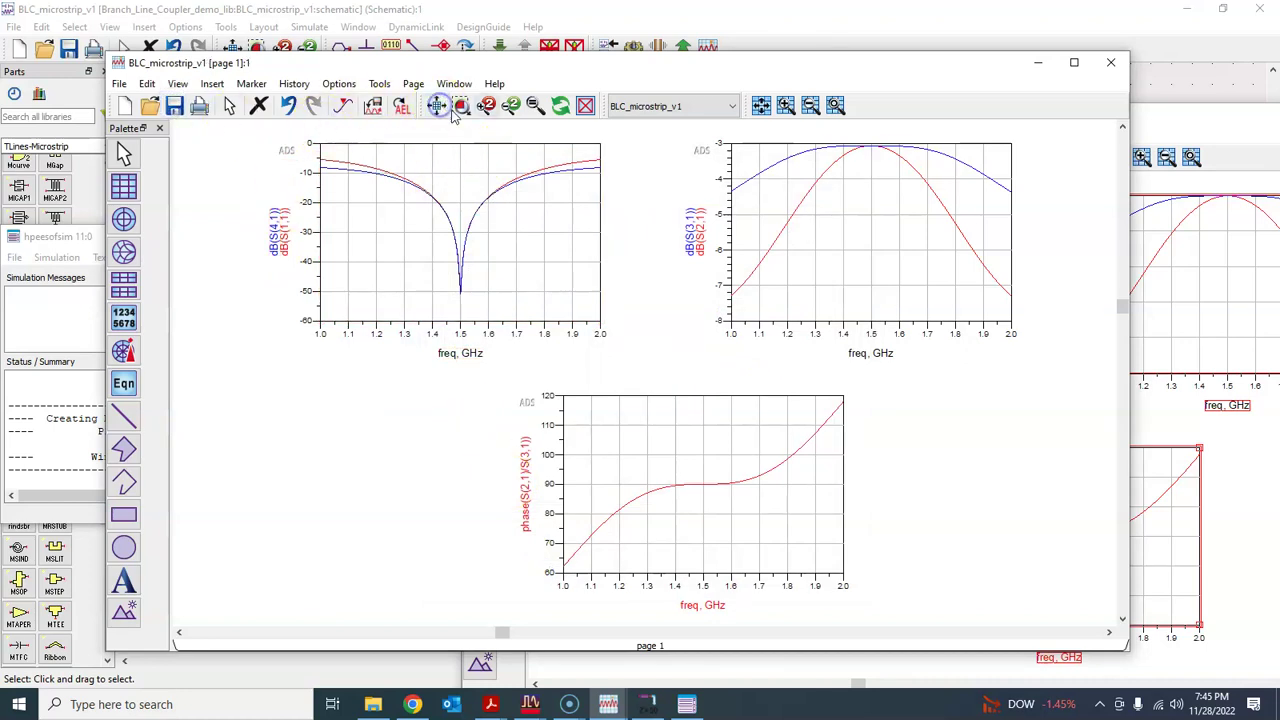
Minimize the BLC_microstrip_v1 data display and close the BLC_ideal display and simulation status windows.
drag(766, 63, 694, 96)
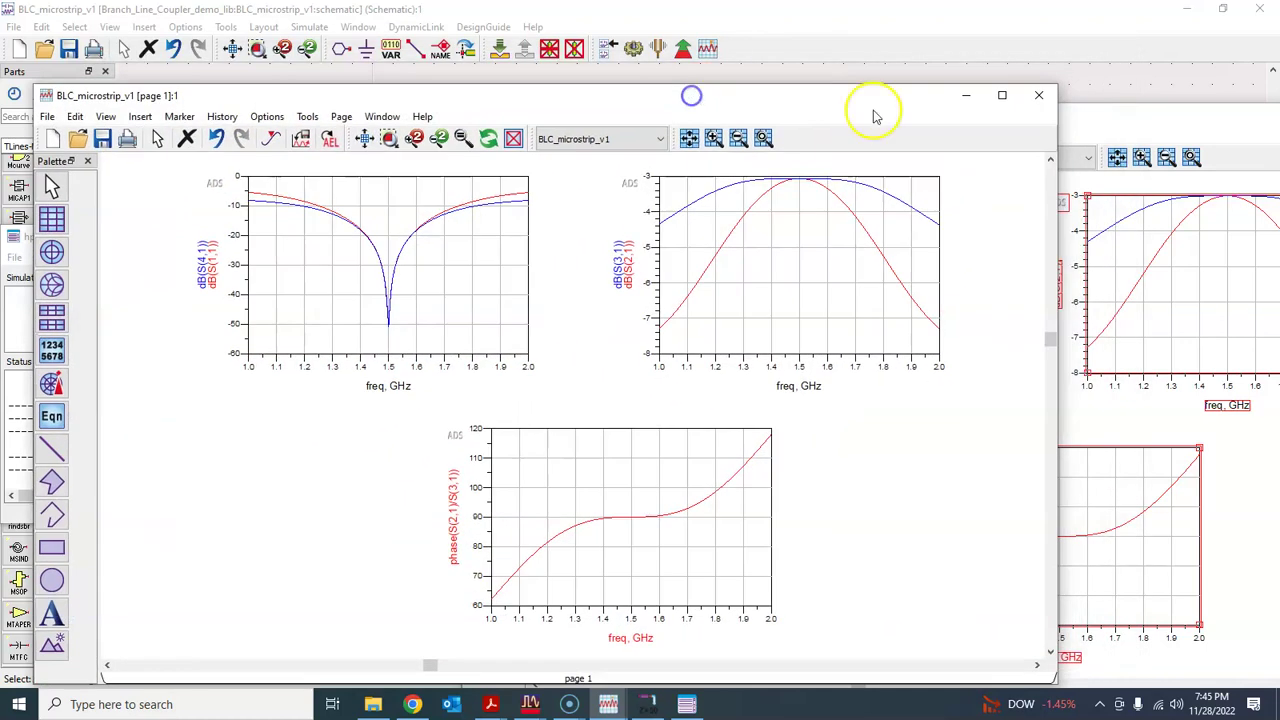
click(966, 95)
drag(994, 120, 843, 133)
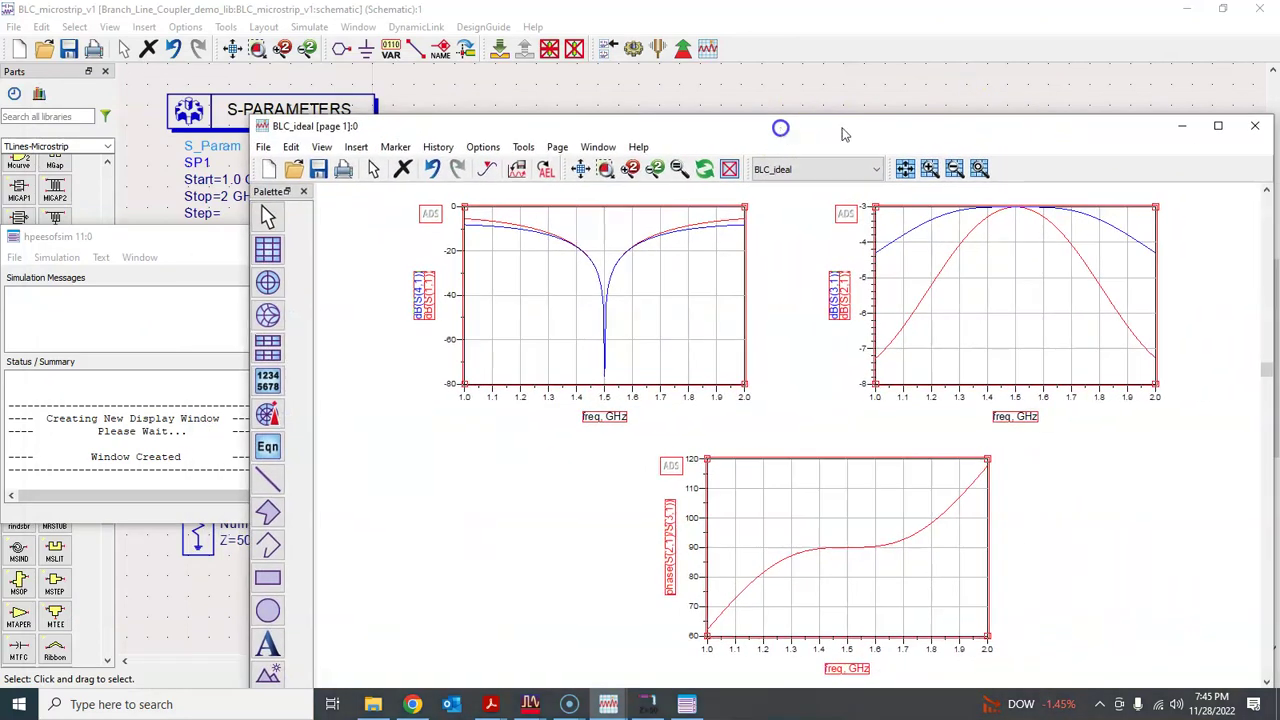
click(1255, 125)
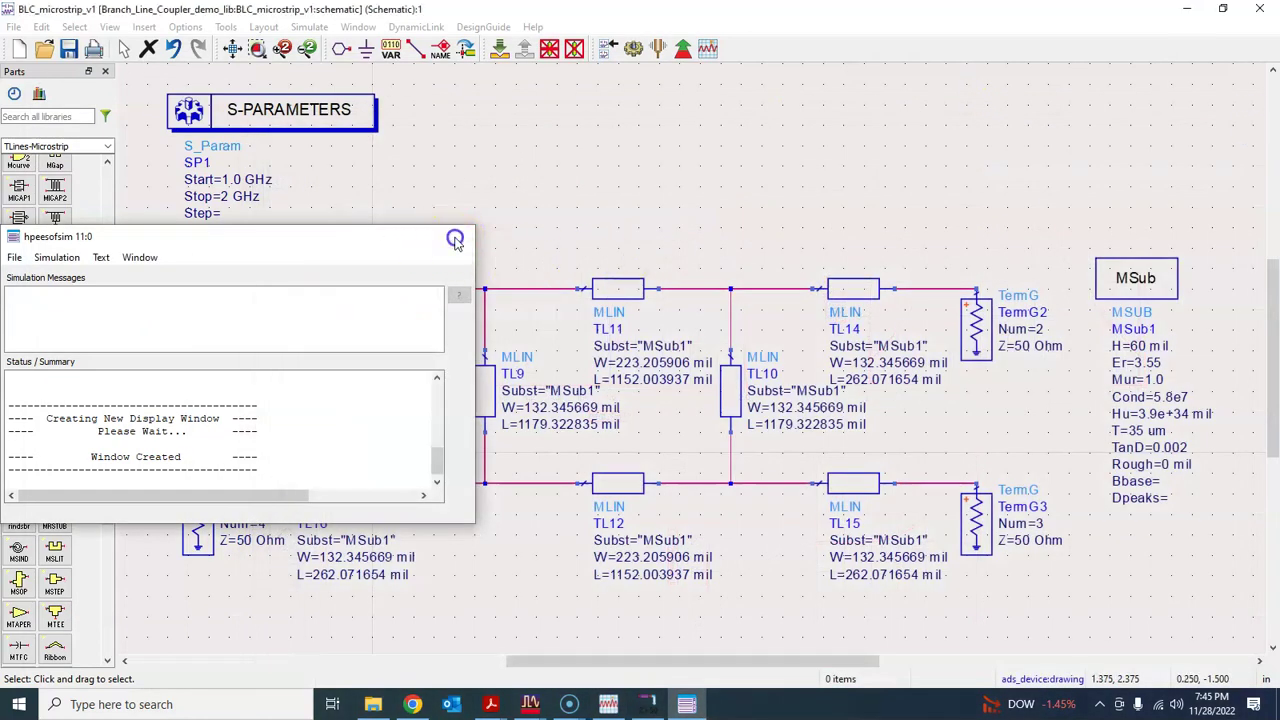
click(456, 240)
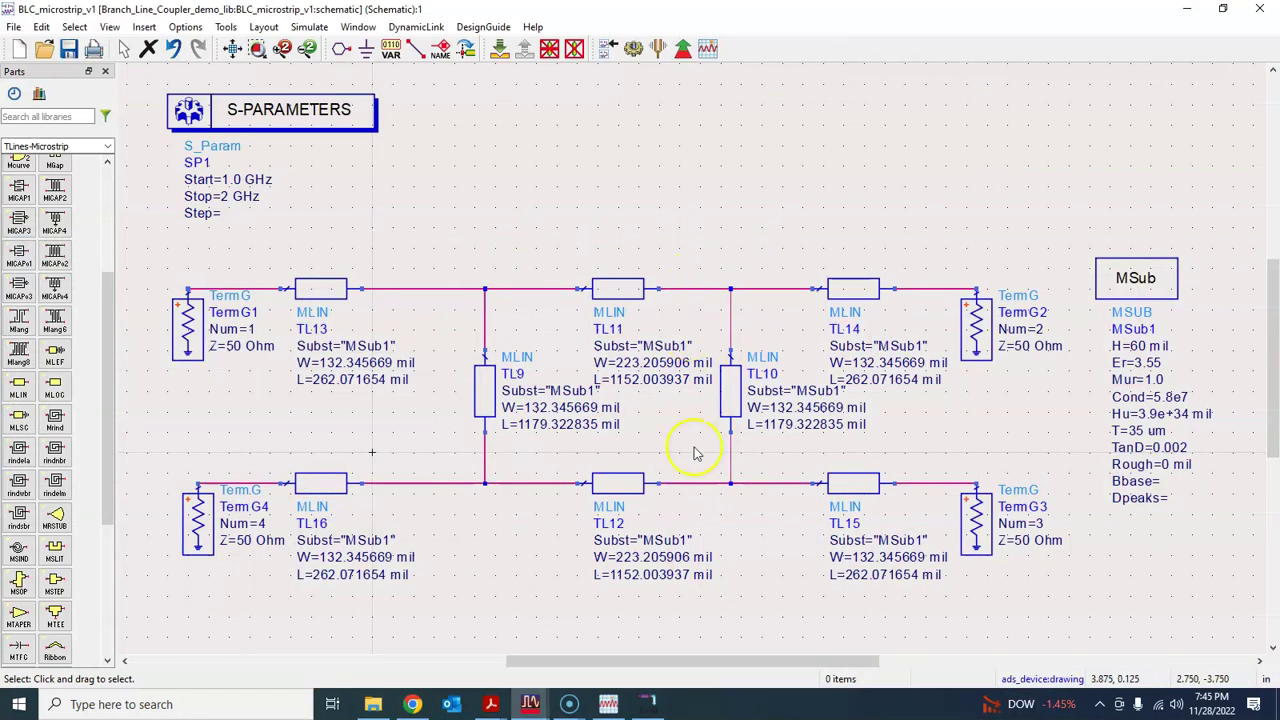